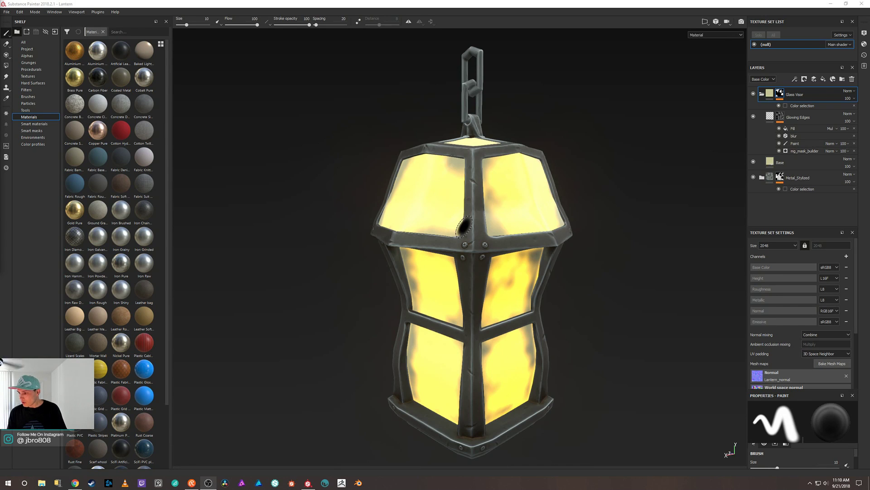
Examine the glowing lantern from several angles and the layers inside the Glass Visor folder
mouse_move(680, 186)
left_mouse_down("alt")
mouse_move(635, 190)
mouse_move(577, 217)
mouse_move(600, 255)
mouse_move(604, 216)
mouse_move(617, 222)
left_mouse_up("alt")
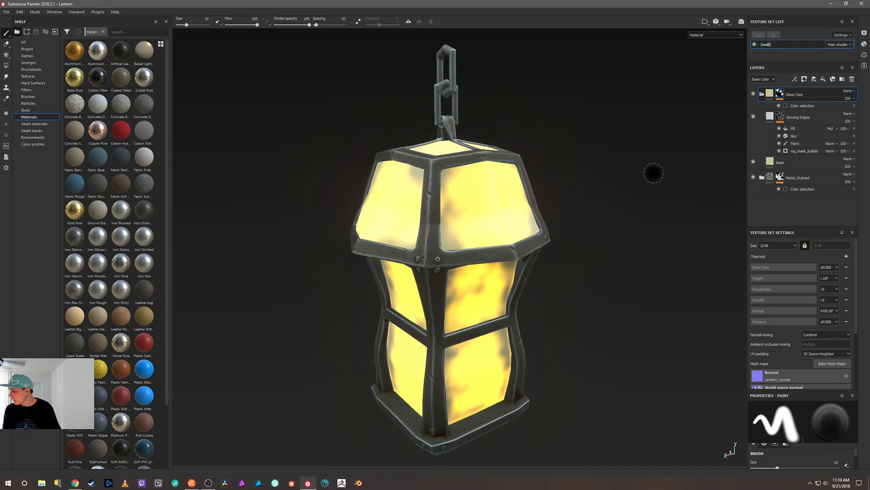
mouse_move(638, 163)
left_mouse_down("alt")
mouse_move(604, 184)
mouse_move(625, 192)
left_mouse_up("alt")
right_click_drag(626, 192, 594, 191, "alt")
left_click(761, 95)
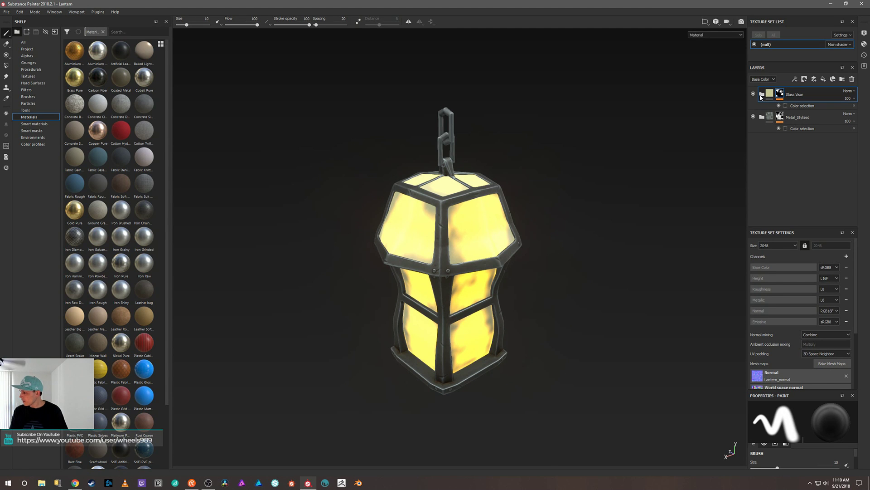
left_click(762, 94)
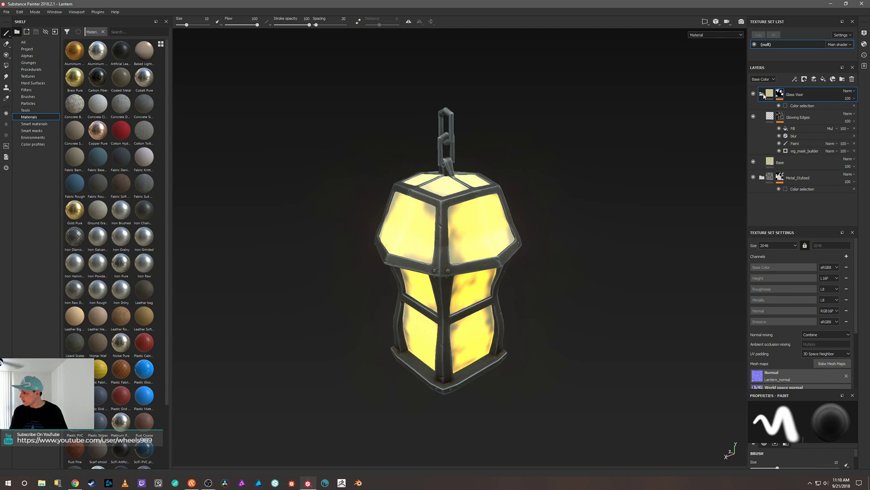
left_click(761, 95)
mouse_move(605, 182)
left_mouse_down("alt")
mouse_move(600, 163)
mouse_move(550, 177)
mouse_move(575, 183)
mouse_move(608, 138)
mouse_move(598, 171)
left_mouse_up("alt")
right_click_drag(599, 172, 605, 223, "alt")
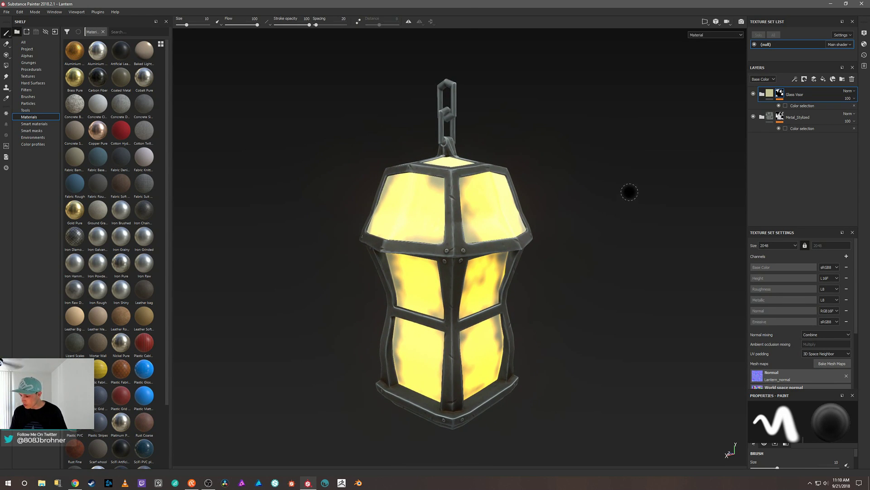
mouse_move(629, 192)
left_mouse_down("alt")
mouse_move(588, 201)
mouse_move(623, 187)
left_mouse_up("alt")
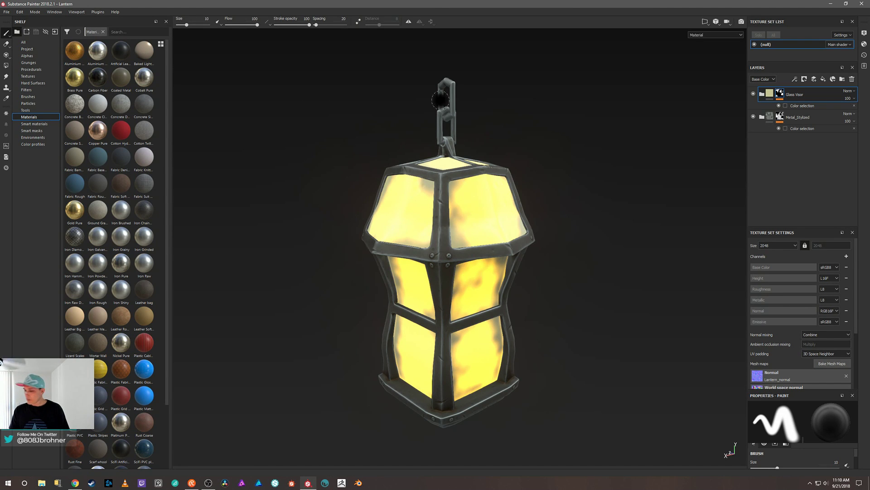
Show the smart materials in the shelf and compare the lantern with the Glass Visor folder hidden and shown
left_click(45, 124)
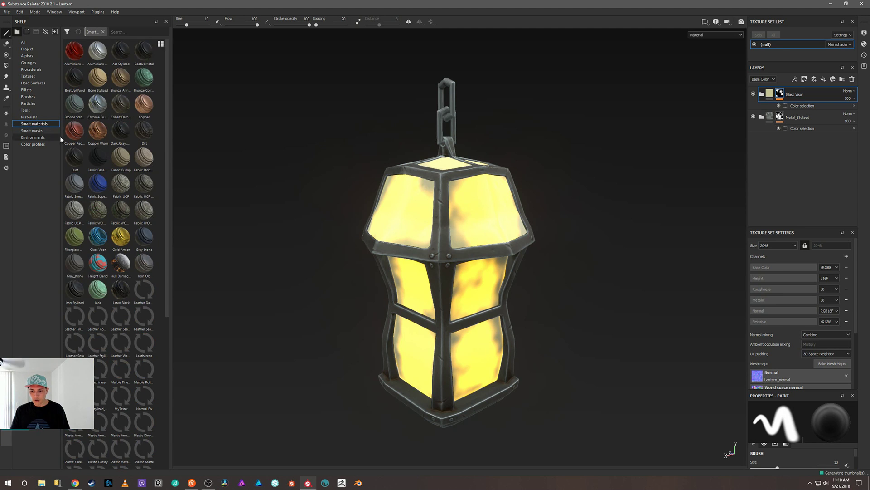
left_click(754, 94)
left_click(754, 93)
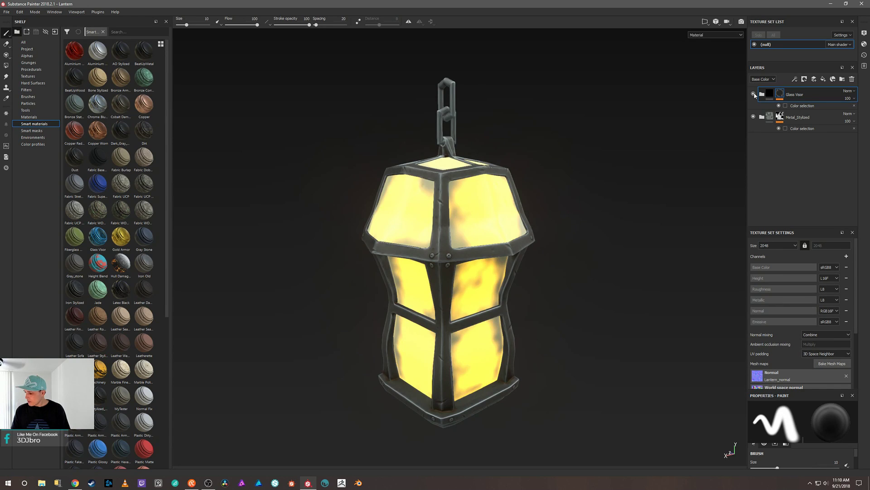
left_click(754, 94)
left_click(754, 93)
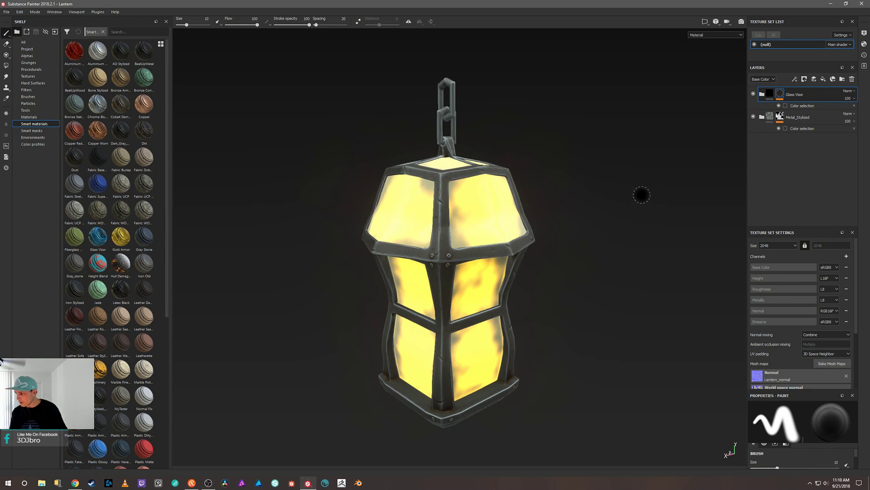
right_click_drag(614, 172, 609, 214, "alt")
left_click_drag(610, 214, 609, 189, "alt")
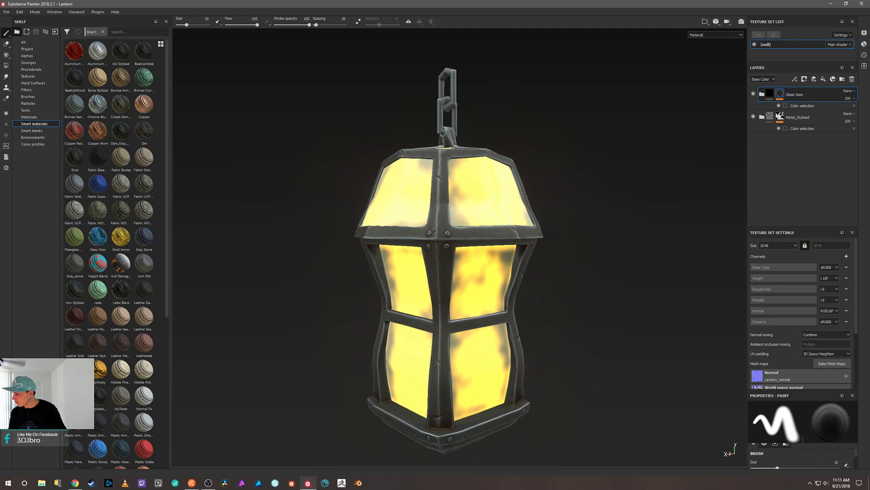
left_click(759, 94)
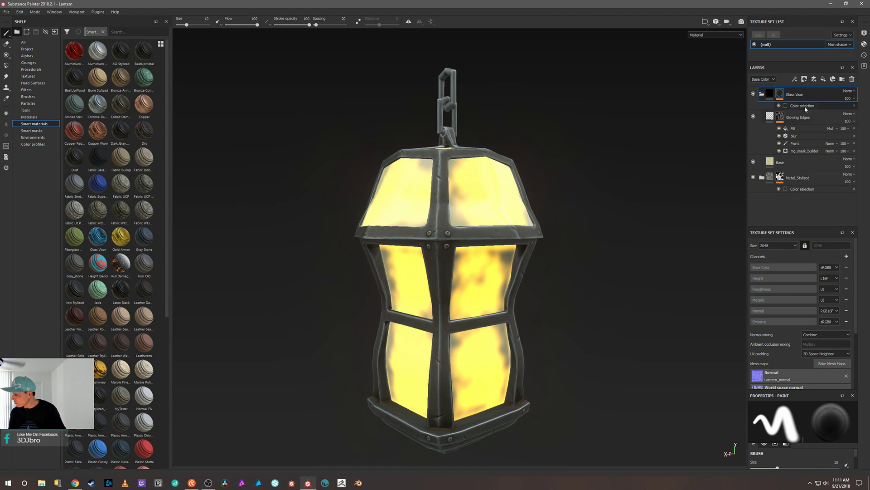
left_click(762, 93)
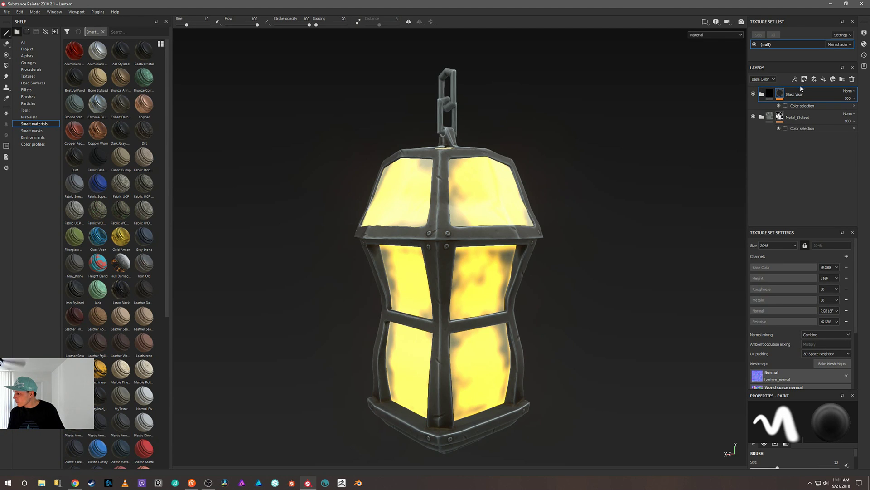
Add a fill layer above the Glass Visor folder and place it inside a new folder
left_click(823, 80)
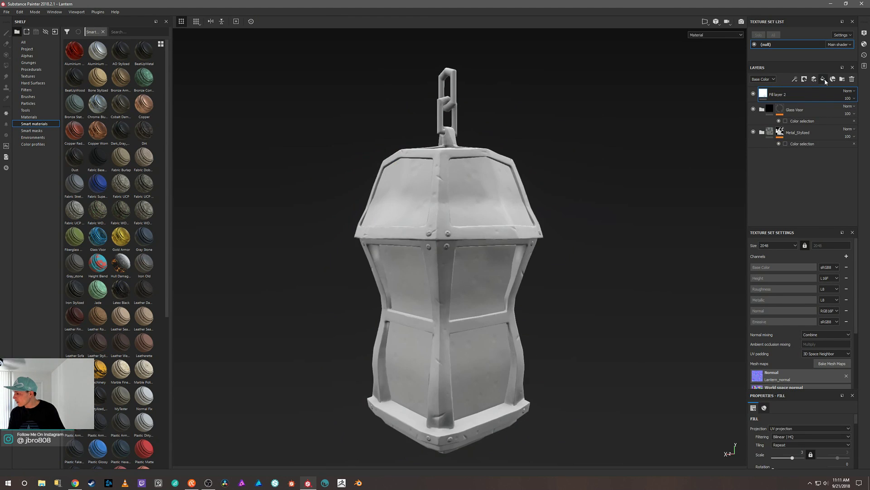
double_click(778, 95)
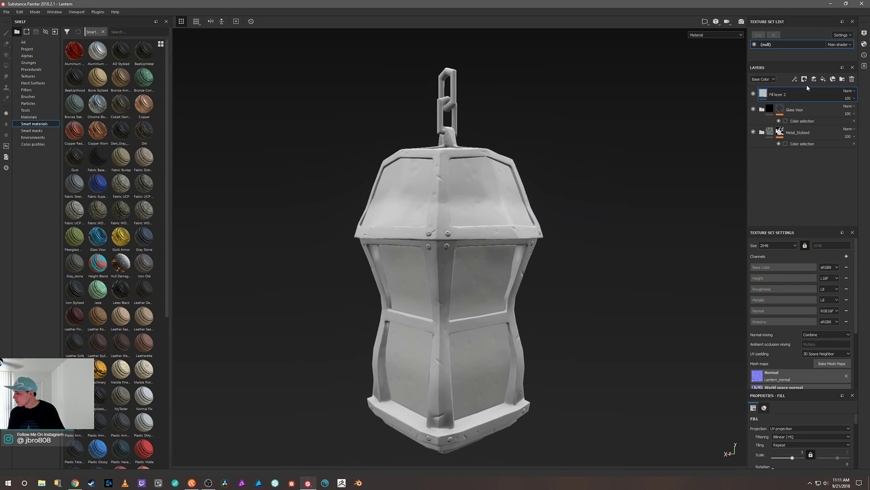
left_click(842, 80)
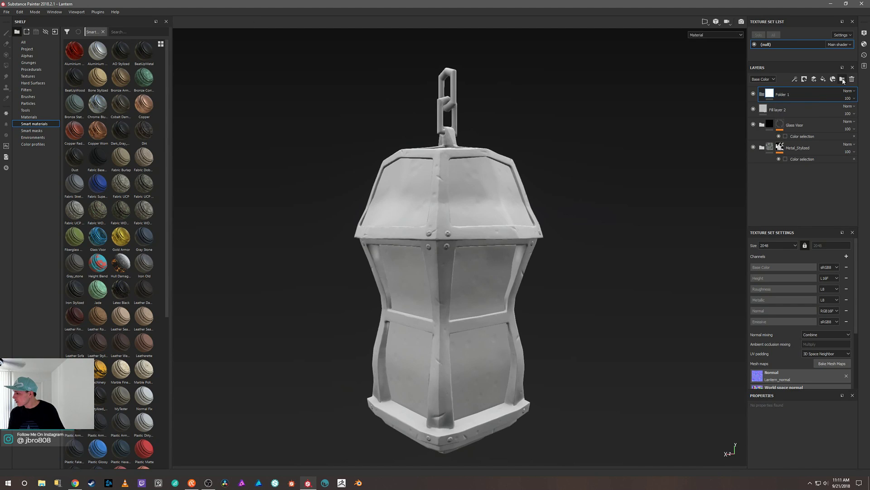
left_click_drag(791, 108, 798, 89)
Rename the new folder as MyGlass
double_click(784, 93)
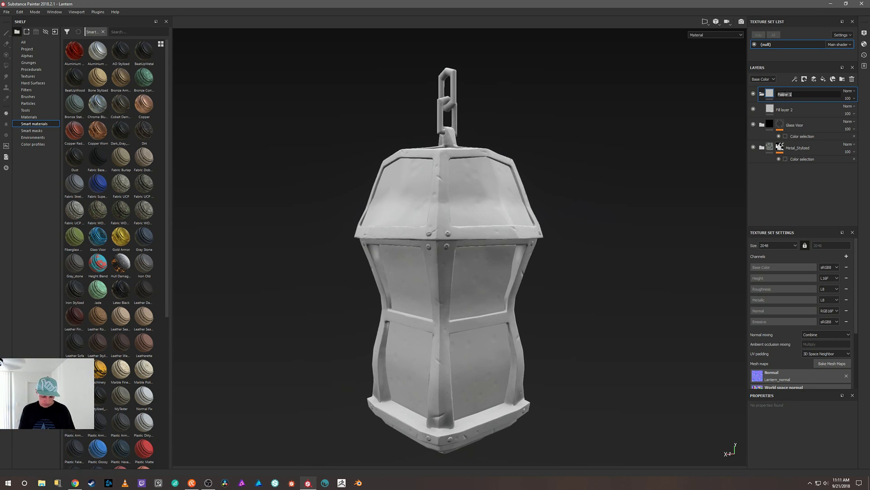
type("My")
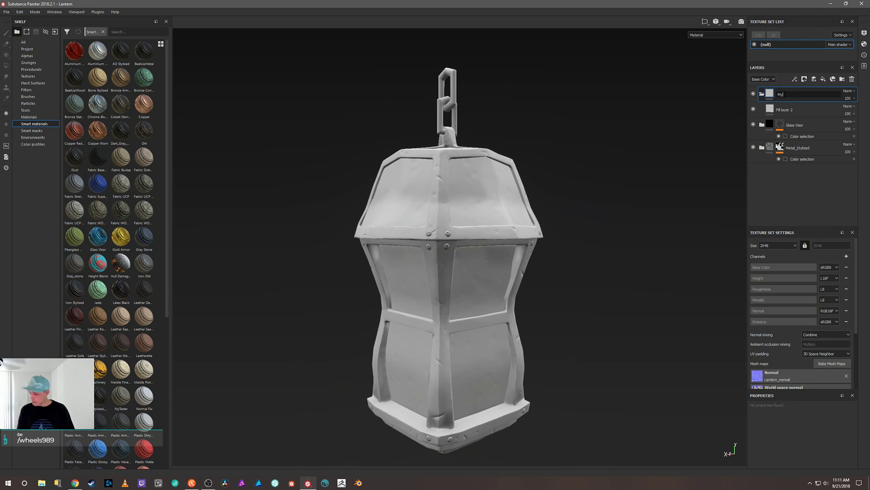
type("Glass")
key("Return")
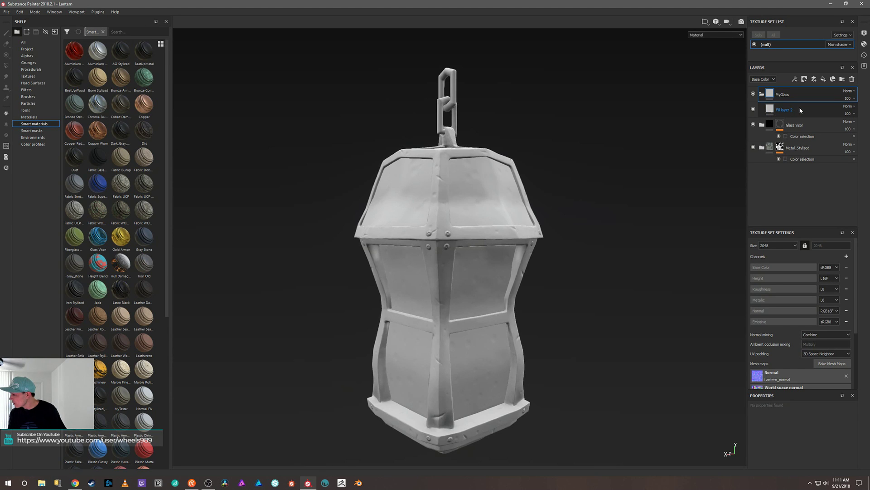
Rename the fill layer inside the MyGlass folder as Base Color
left_click_drag(781, 112, 763, 94)
left_click(762, 93)
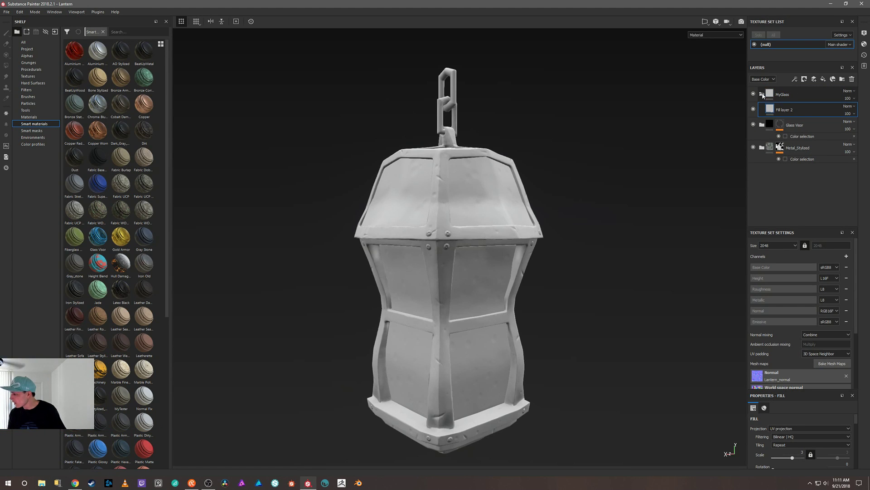
double_click(790, 109)
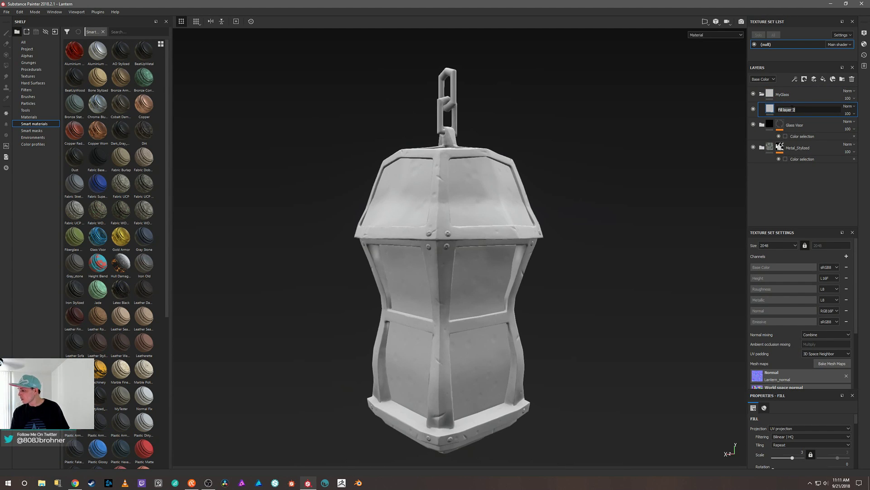
type("Base Color")
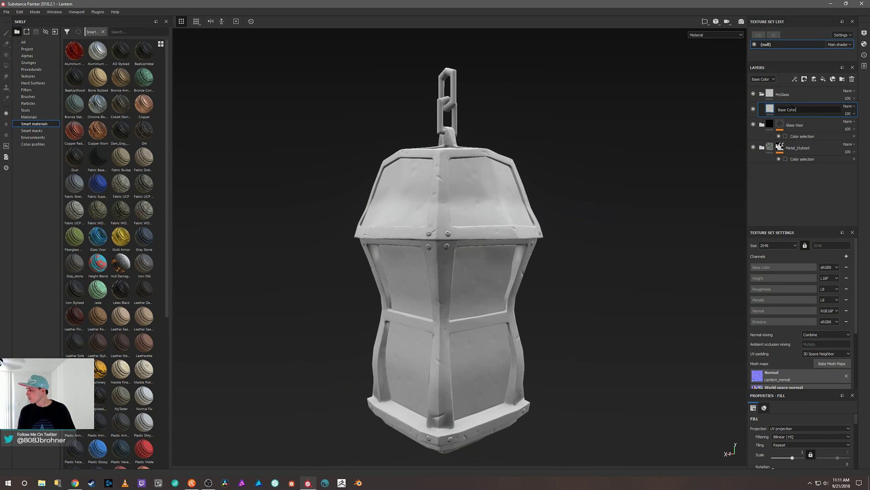
key("Return")
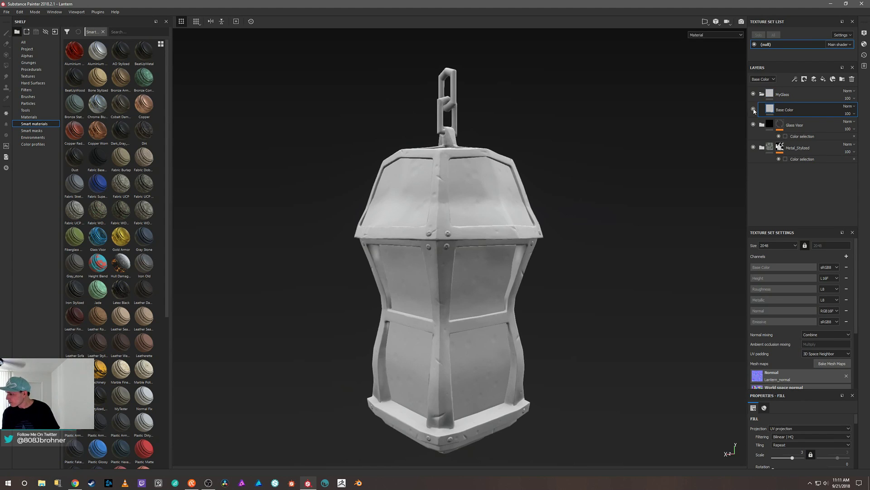
Mask the MyGlass folder by color selection using the cream ID color of the glass panes, and hide the Glass Visor folder
left_click(770, 95)
right_click(771, 94)
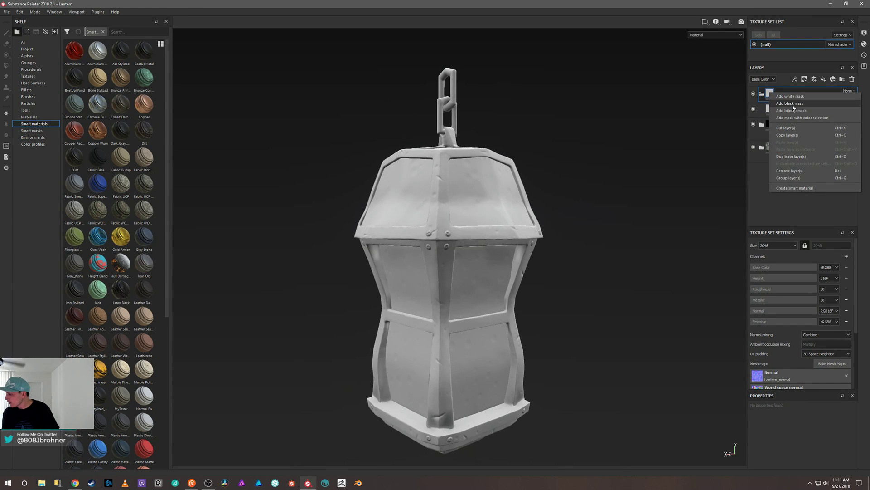
left_click(791, 119)
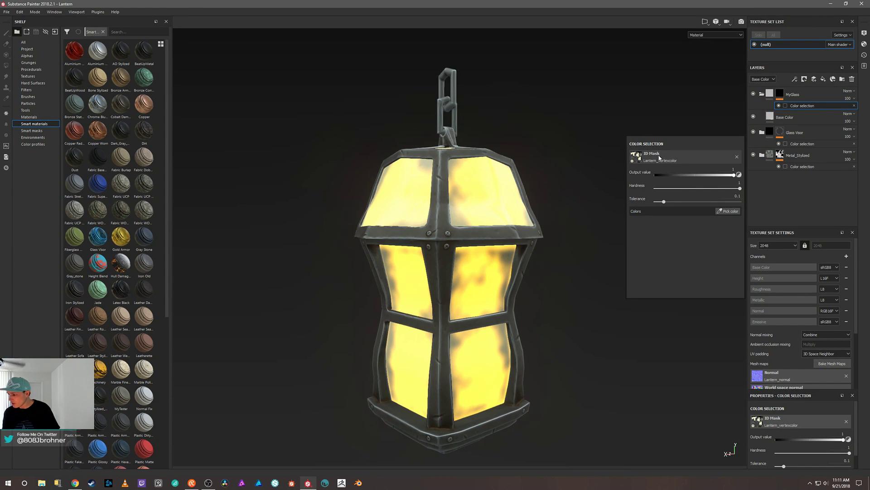
left_click(721, 212)
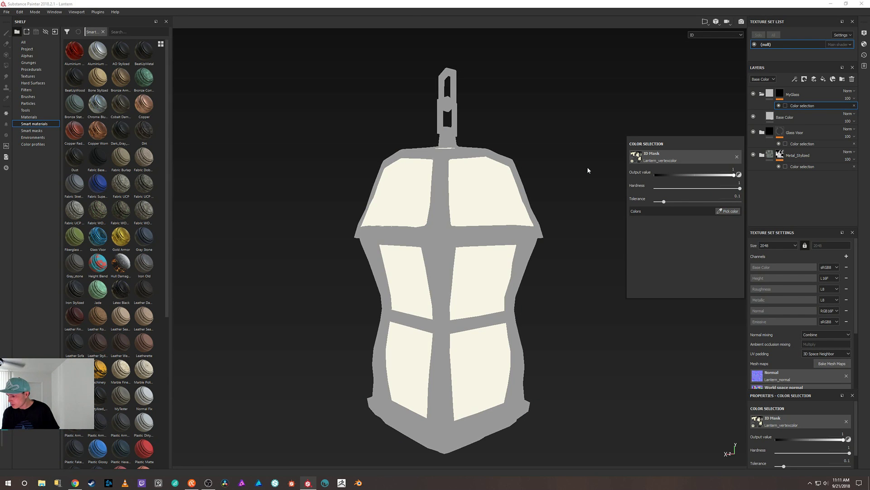
left_click(482, 188)
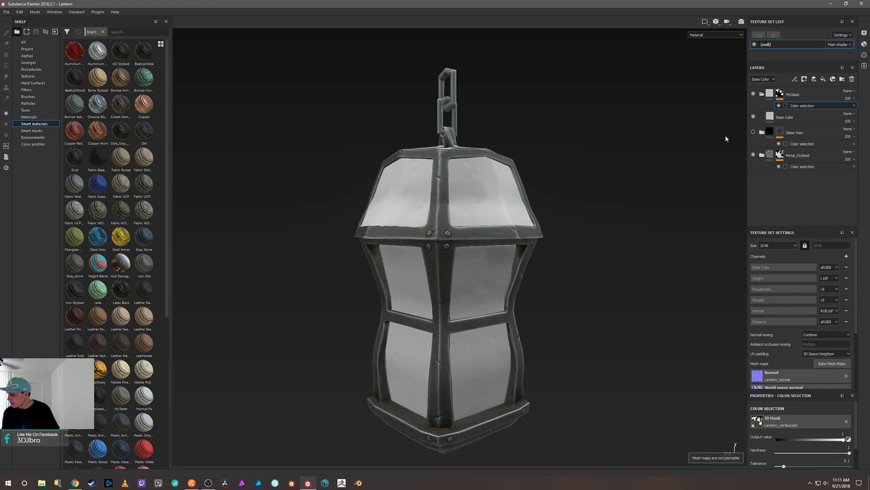
Set the Base Color layer's base color to a warm yellow with hue 0.120, saturation 0.800 and value 0.618
left_click_drag(635, 143, 612, 189, "alt")
right_click_drag(612, 188, 642, 190, "alt")
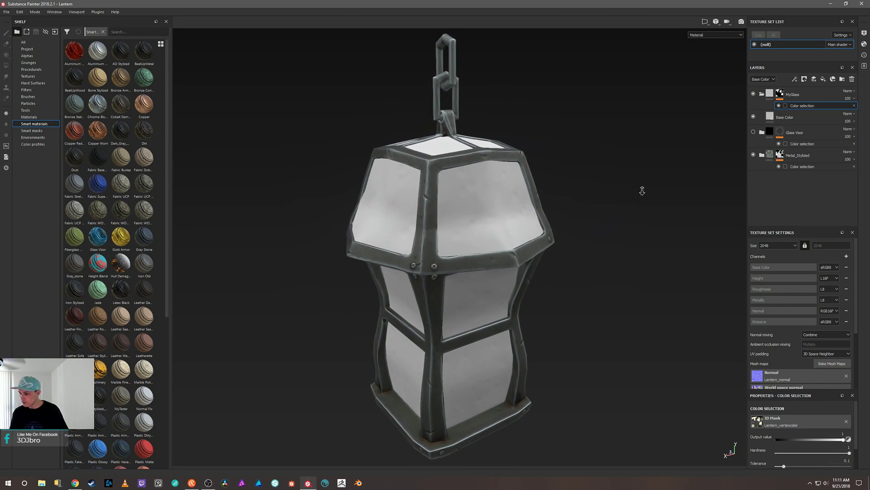
mouse_move(642, 191)
left_mouse_down("alt")
mouse_move(635, 224)
mouse_move(641, 197)
mouse_move(637, 220)
mouse_move(627, 196)
mouse_move(635, 190)
left_mouse_up("alt")
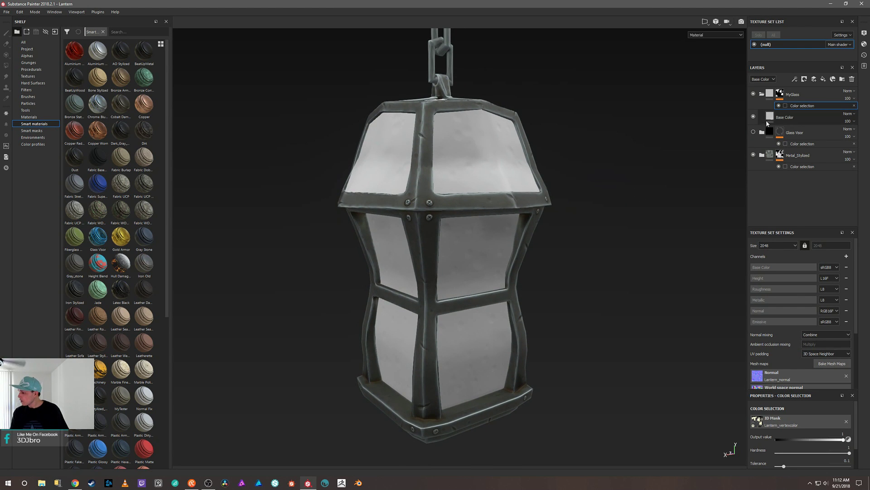
left_click(767, 119)
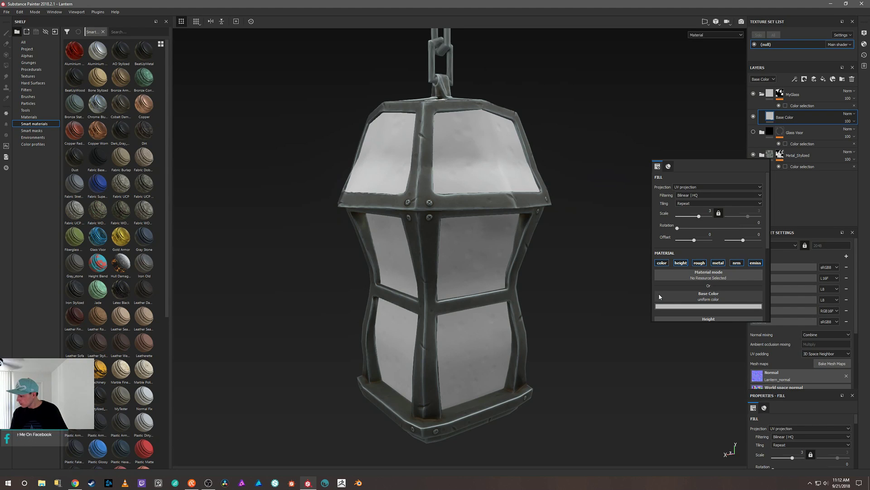
left_click(675, 308)
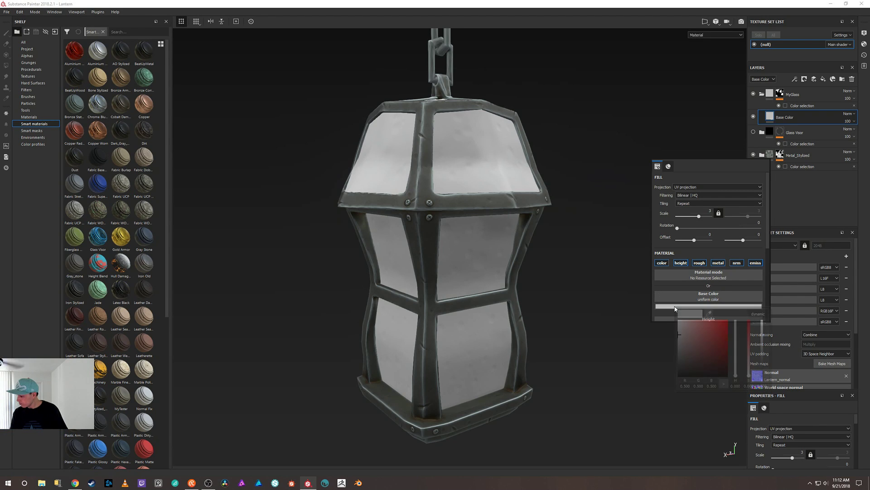
left_click_drag(736, 376, 749, 358)
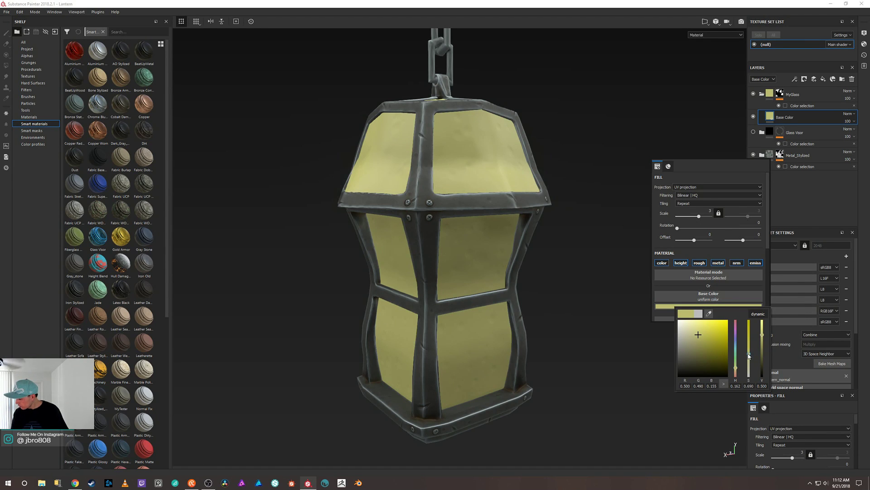
left_click_drag(749, 356, 737, 371)
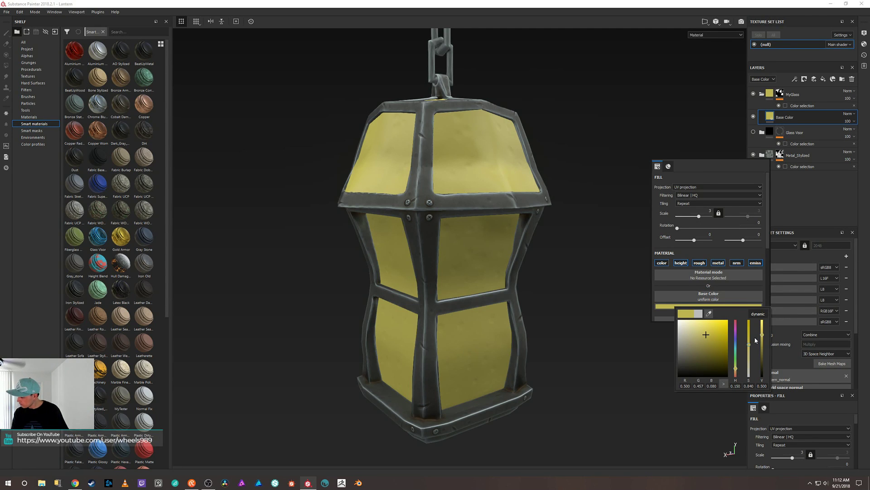
left_click_drag(763, 338, 763, 334)
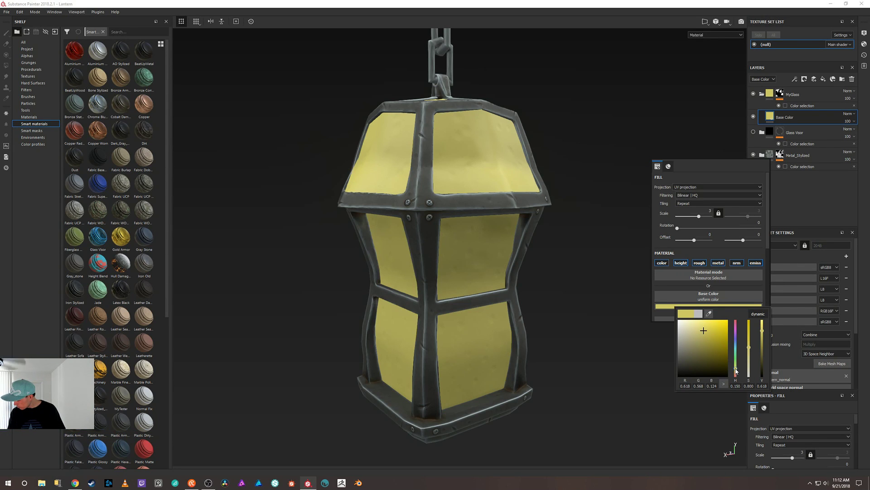
left_click_drag(736, 370, 737, 372)
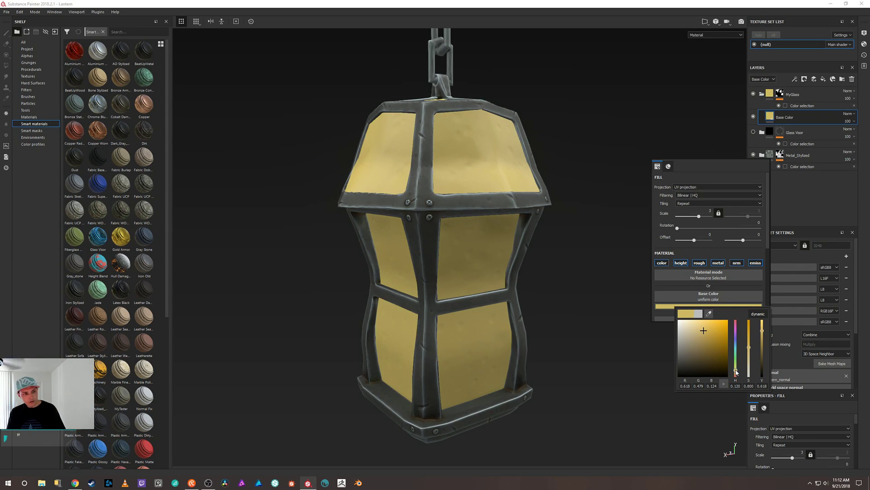
left_click(644, 308)
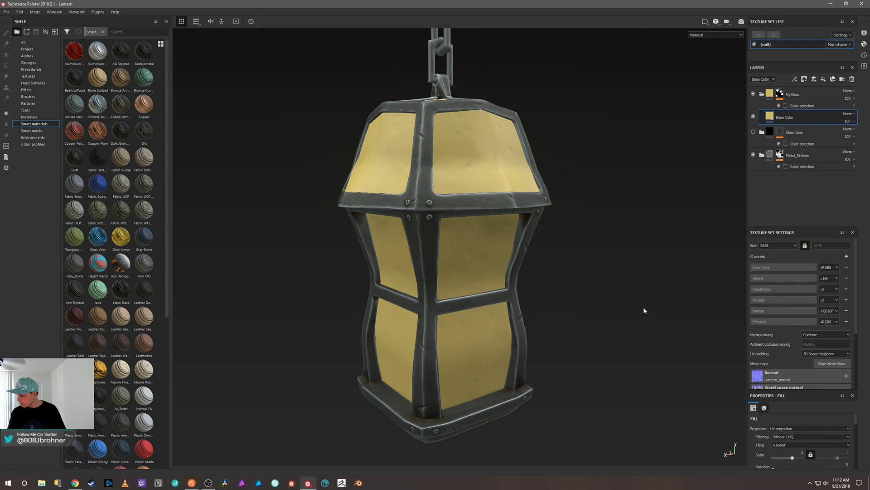
left_click_drag(647, 305, 626, 251, "alt")
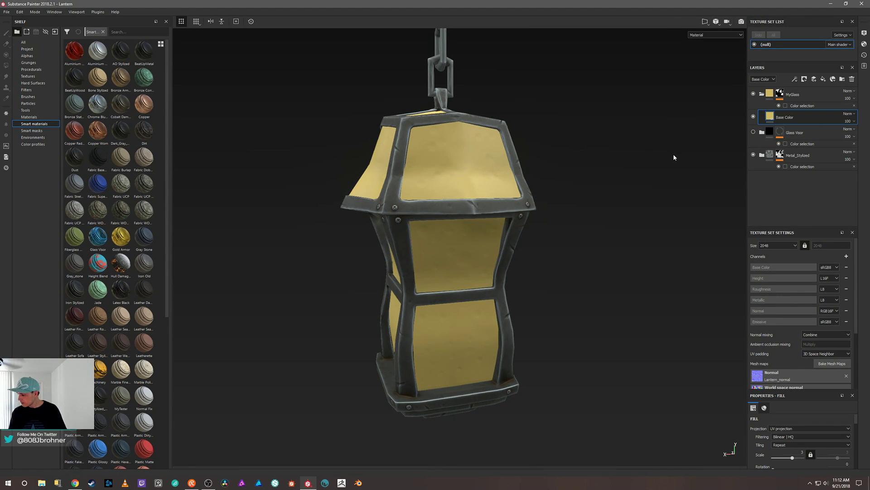
Examine how the layers and masks inside the Glass Visor and Metal_Stylized folders are built
left_click(762, 133)
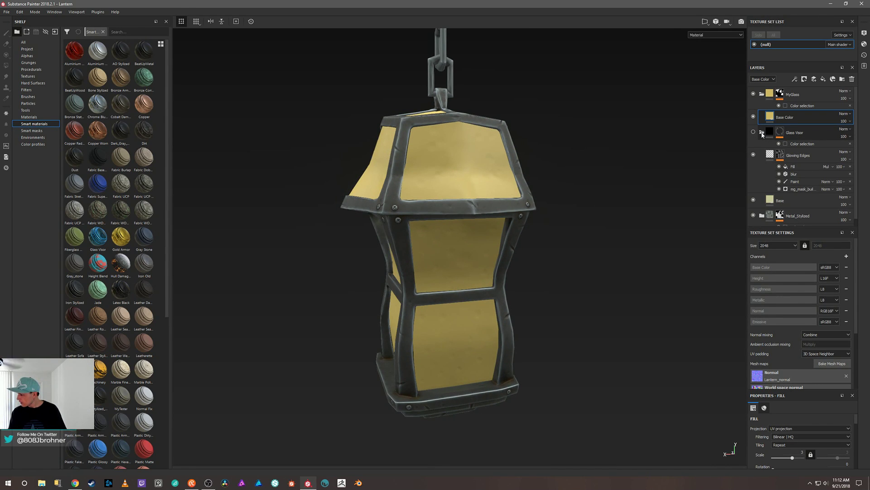
left_click(762, 132)
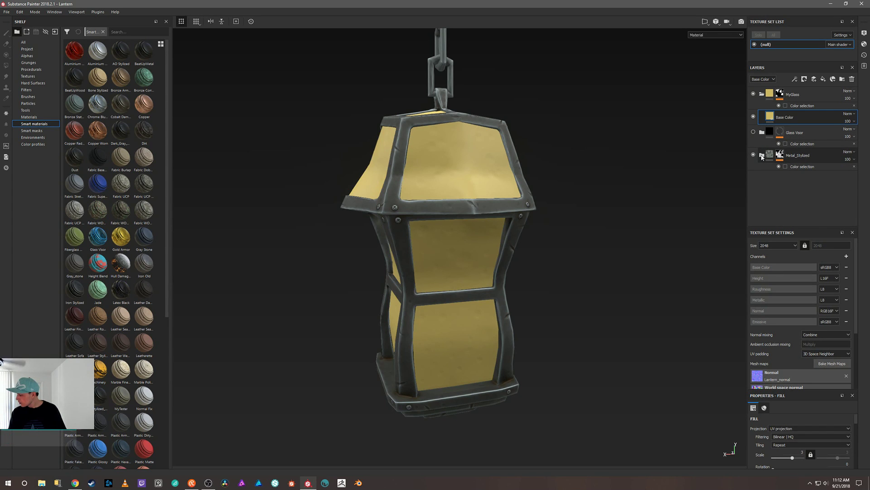
left_click(762, 155)
scroll(770, 171, "down", 2)
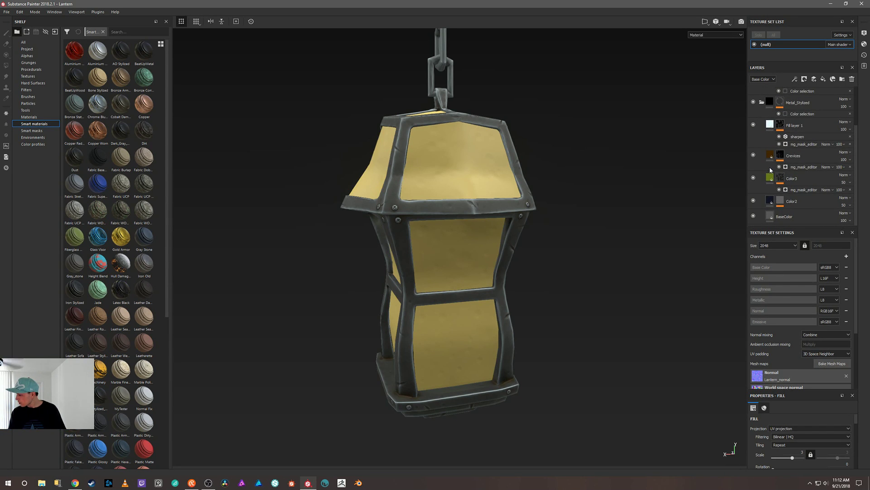
left_click(782, 202)
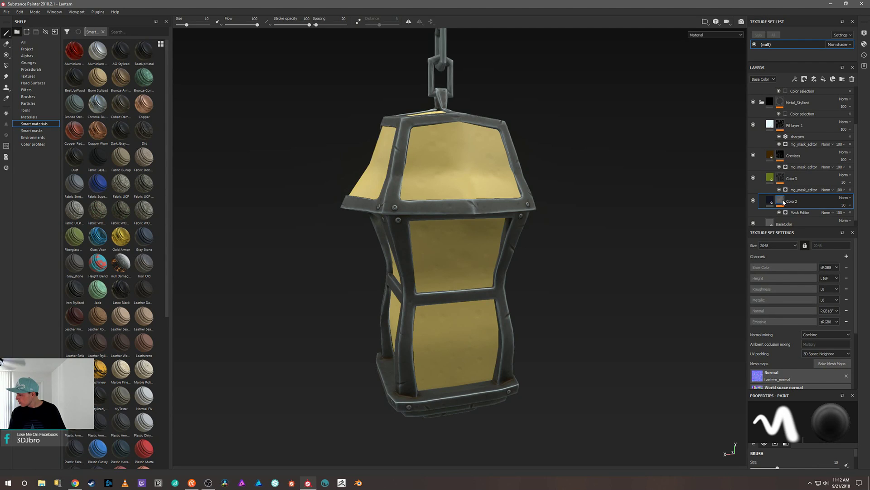
left_click(762, 103)
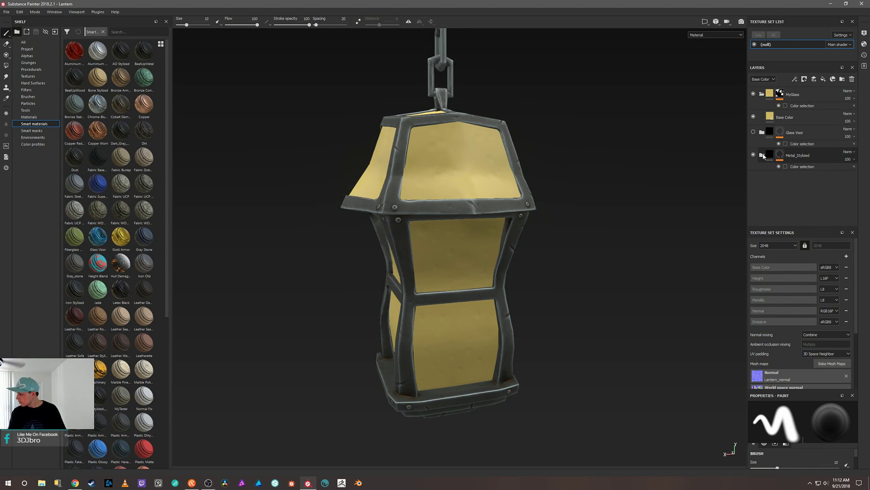
left_click(762, 155)
scroll(788, 204, "down", 3)
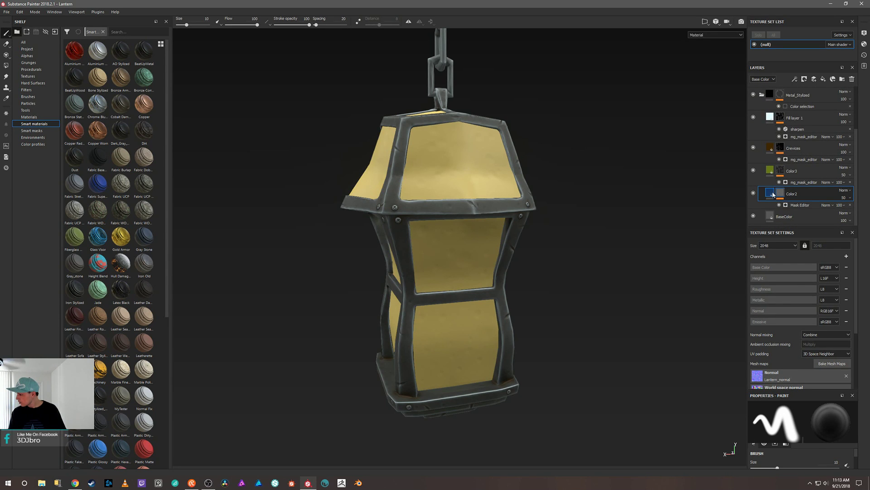
scroll(764, 119, "up", 3)
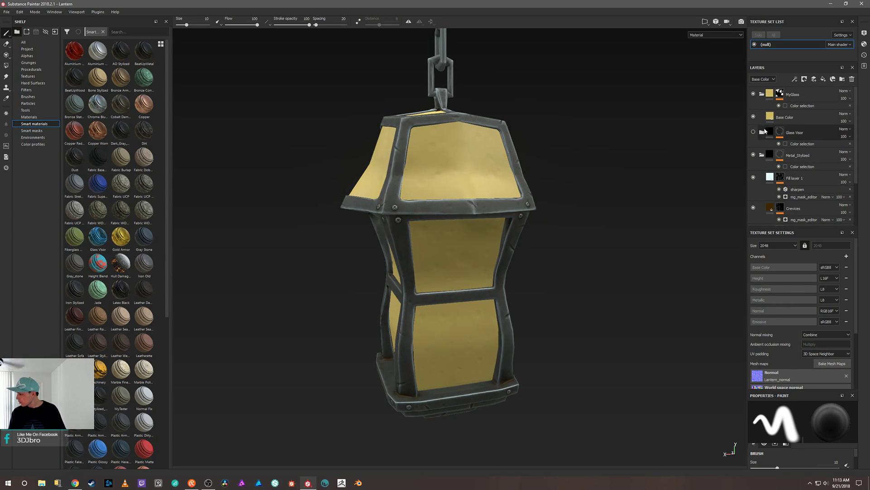
left_click(762, 154)
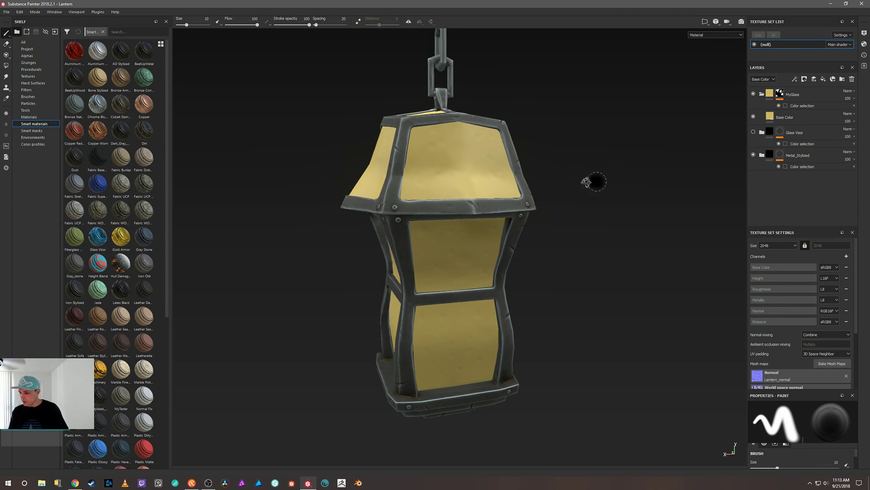
left_click_drag(592, 181, 633, 153, "alt")
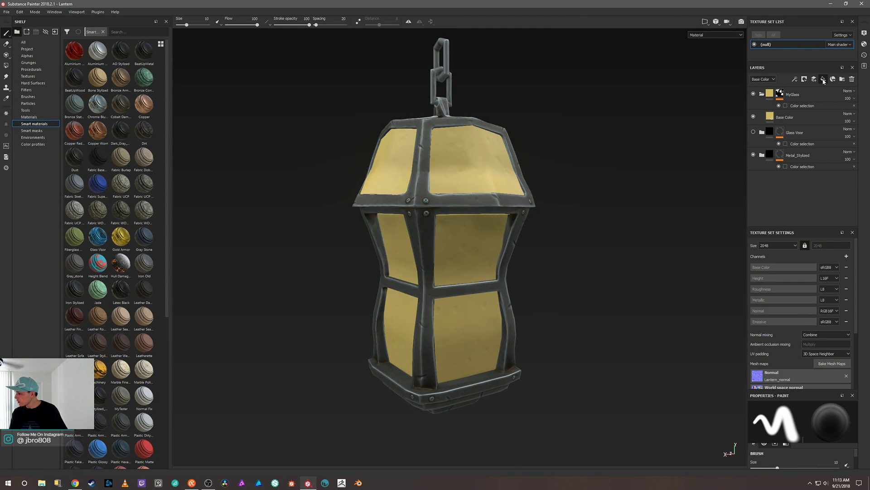
Add a new fill layer above Base Color inside the MyGlass folder
left_click(823, 80)
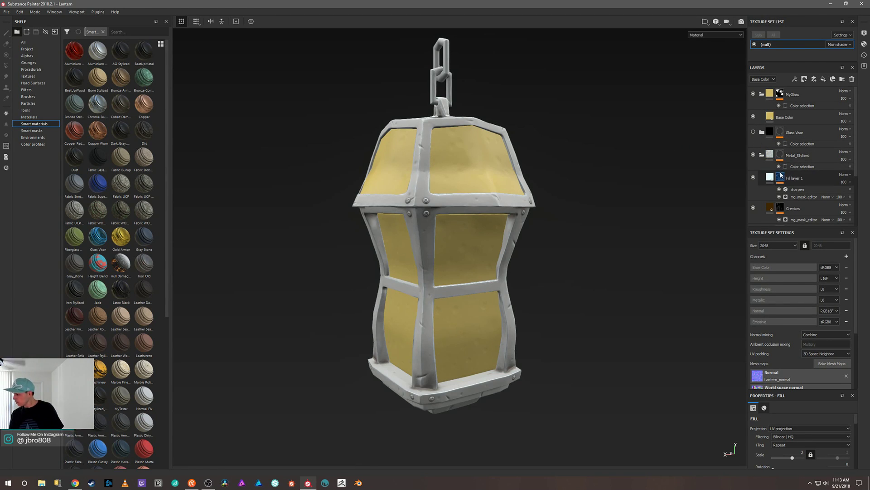
key("1")
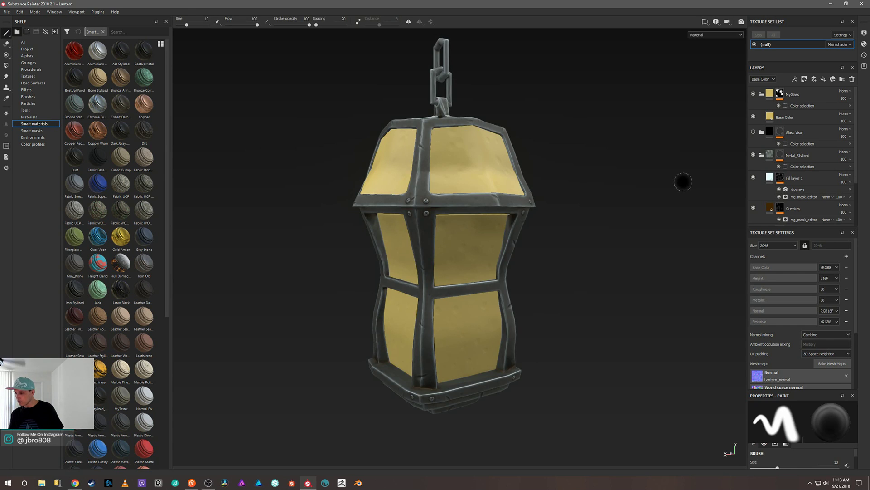
left_click(791, 118)
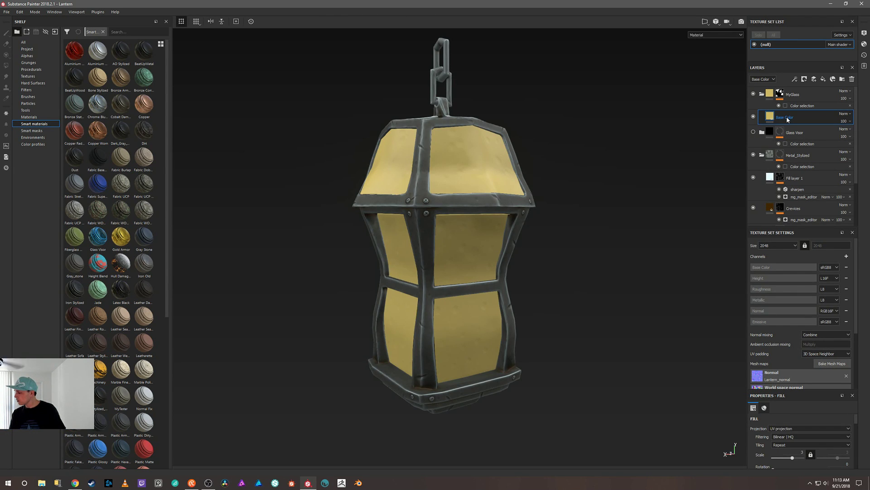
left_click(822, 80)
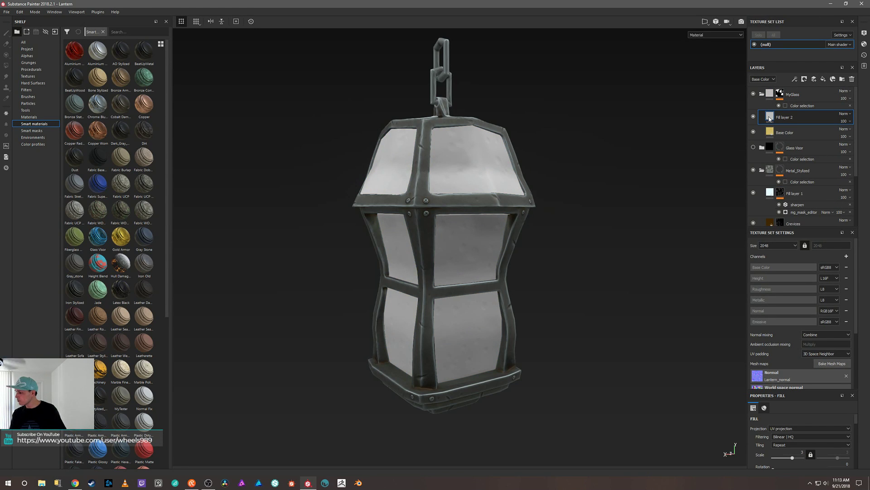
mouse_move(770, 118)
left_click_drag(637, 137, 659, 153, "alt")
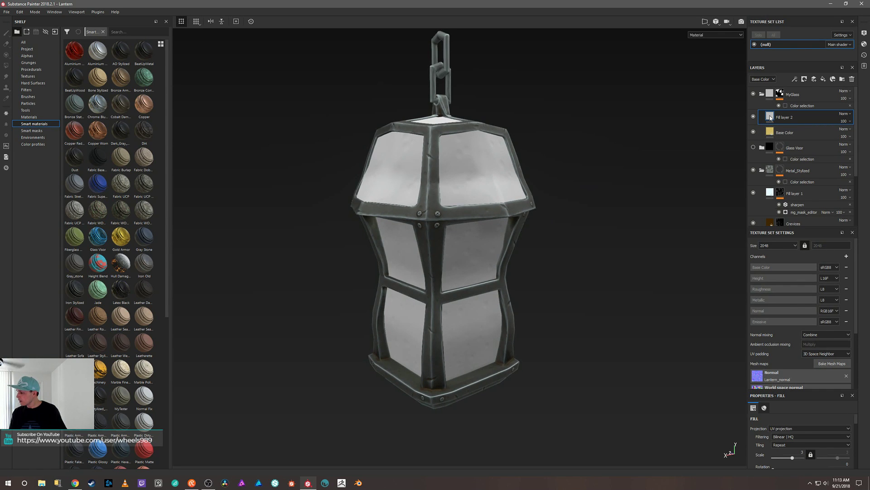
mouse_move(770, 118)
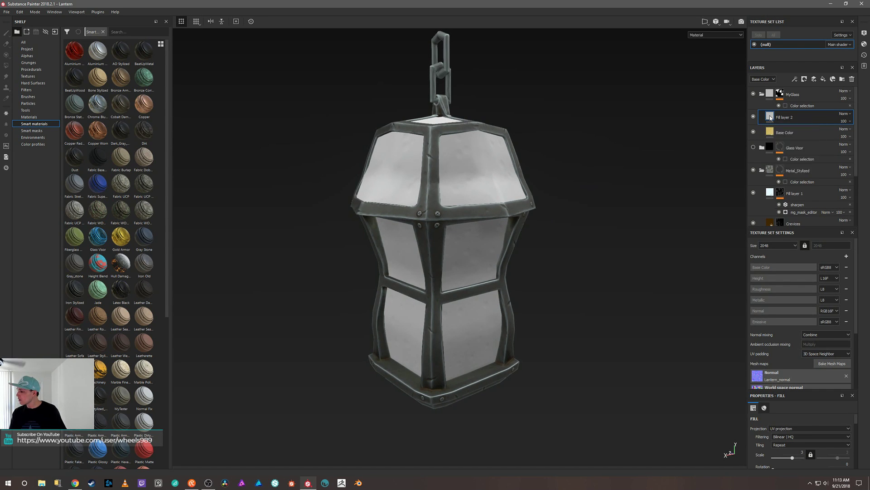
Sample the Base Color layer's yellow for Fill layer 2 and darken it to hue 0.120, saturation 0.691 and value 0.277
right_click(770, 118)
left_click(636, 158)
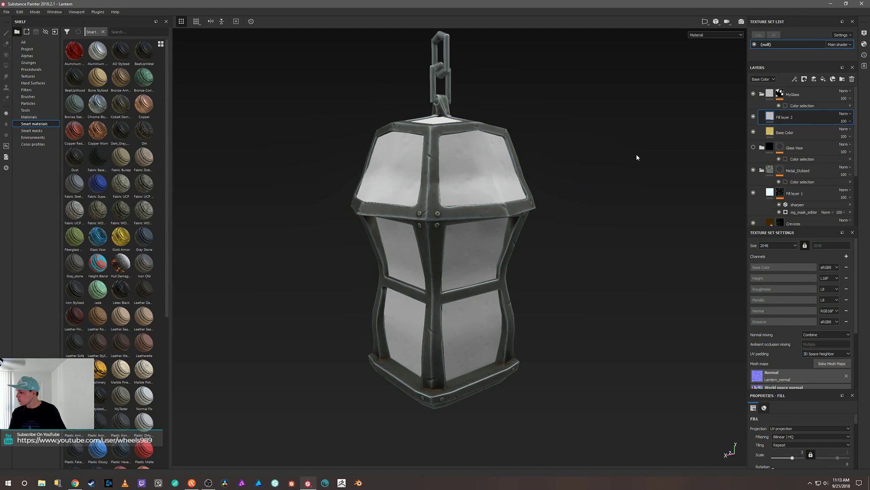
right_click(635, 157)
left_click(693, 299)
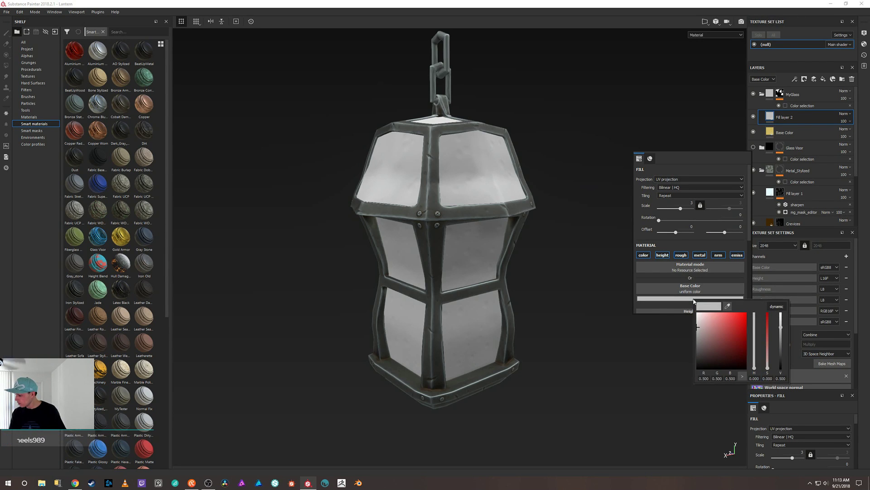
left_click(783, 129)
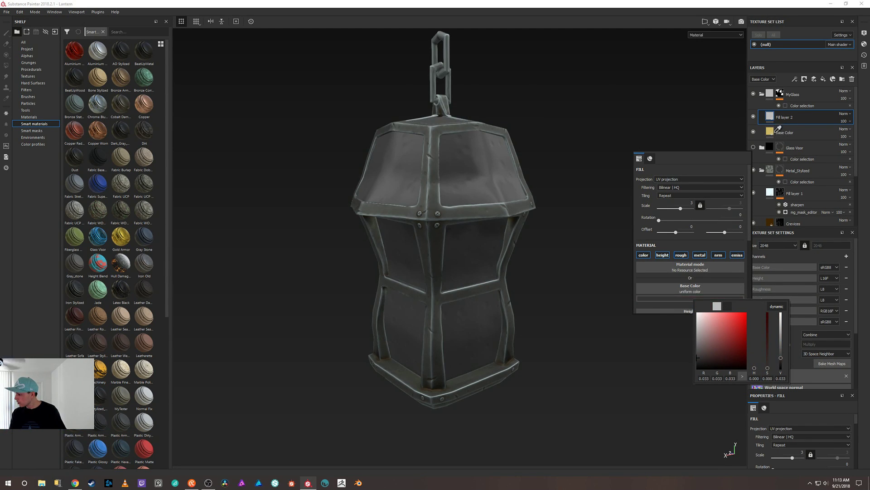
left_click(769, 132)
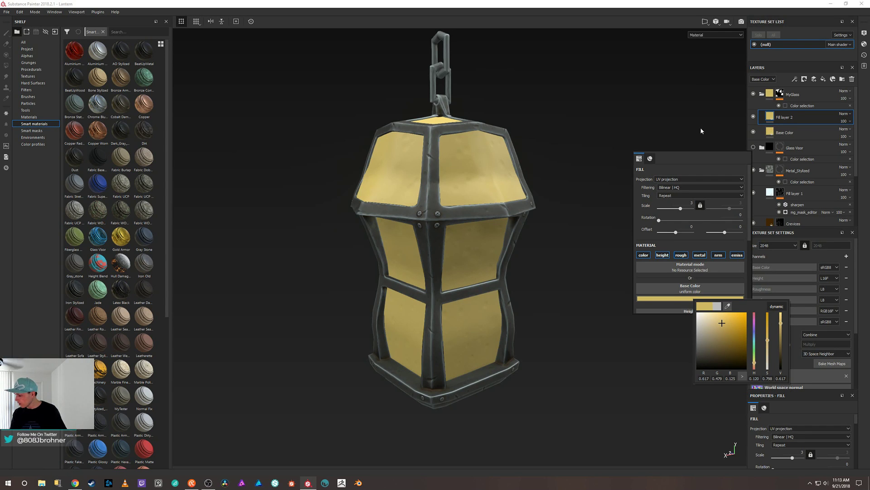
left_click(718, 339)
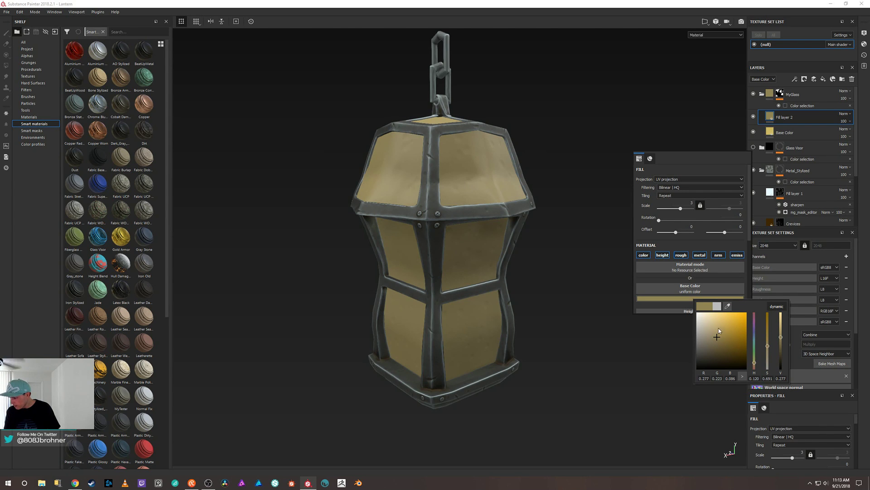
left_click(586, 316)
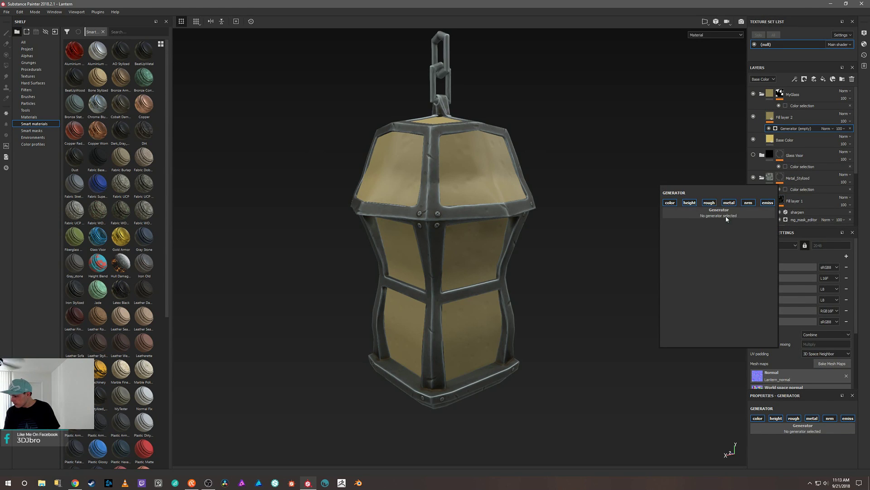
Try a Mask Editor generator directly on Fill layer 2, look through its parameters and remove it
left_click(727, 213)
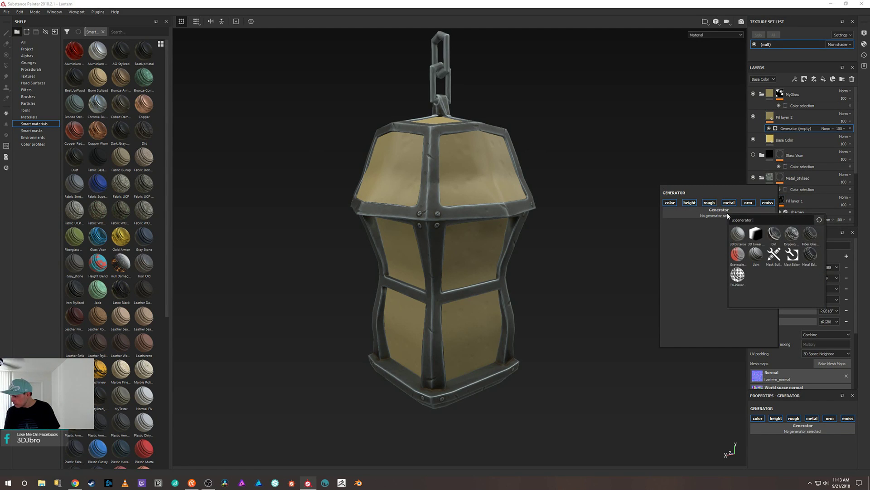
left_click(796, 257)
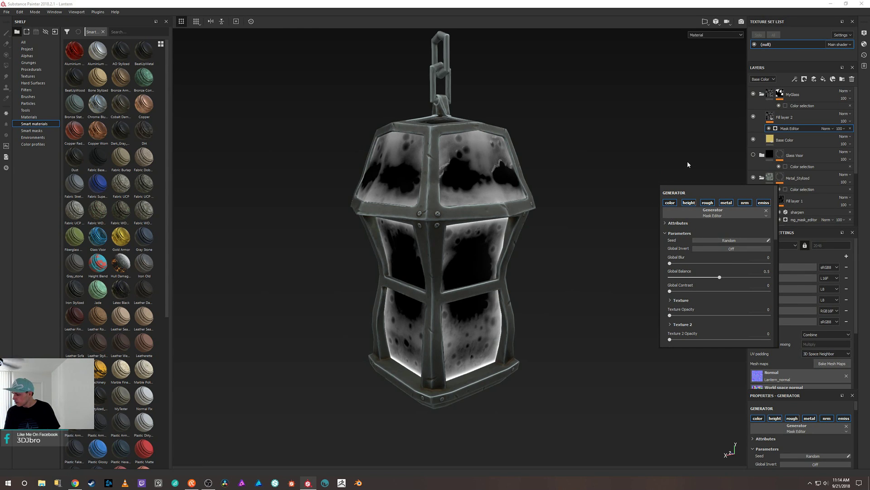
scroll(700, 247, "down", 10)
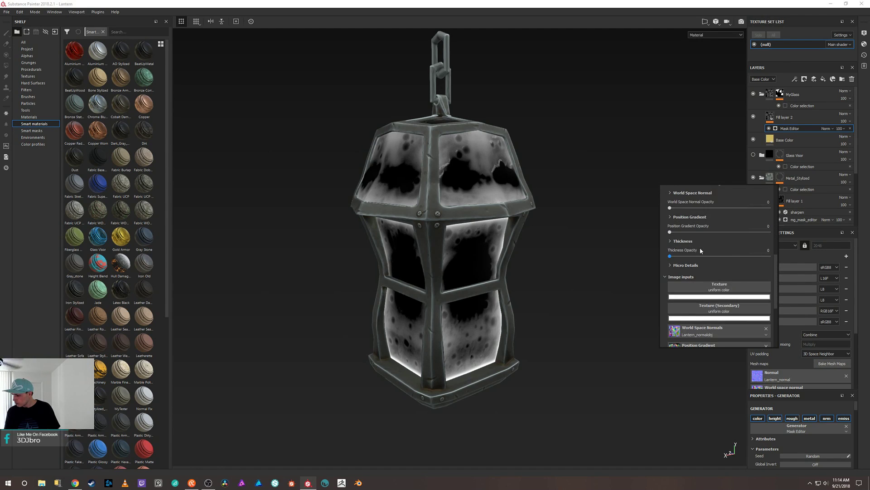
scroll(700, 249, "up", 5)
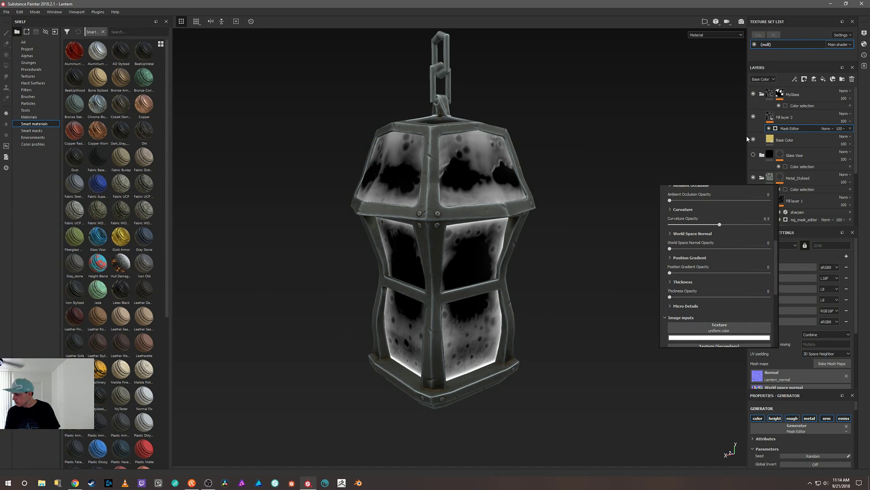
left_click(850, 129)
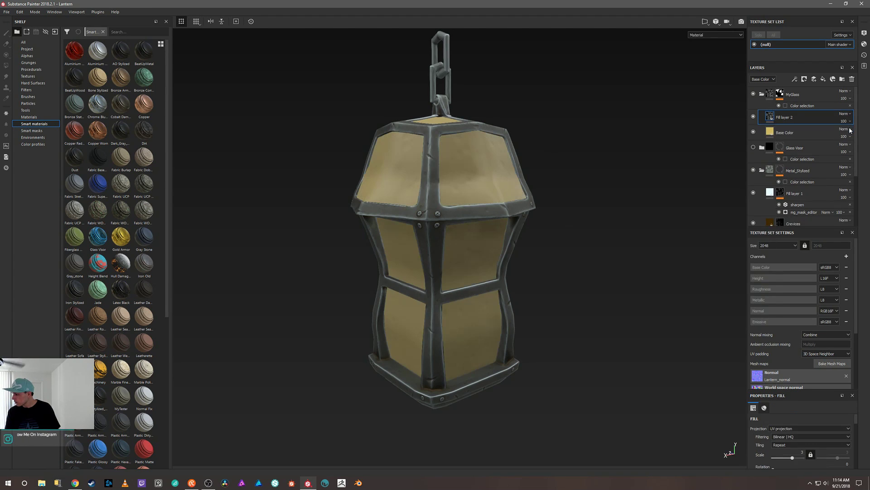
Try a Mask Builder - Legacy generator directly on Fill layer 2, look through its parameters and remove it
right_click(778, 119)
left_click(791, 230)
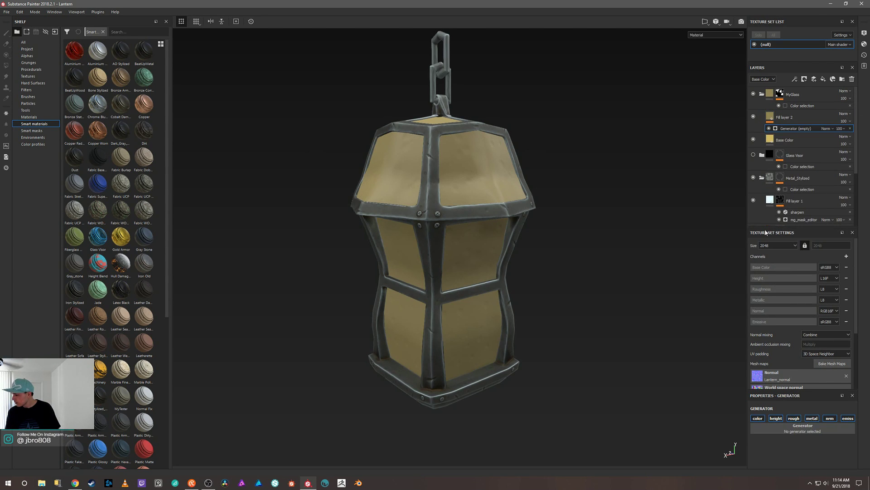
left_click(682, 243)
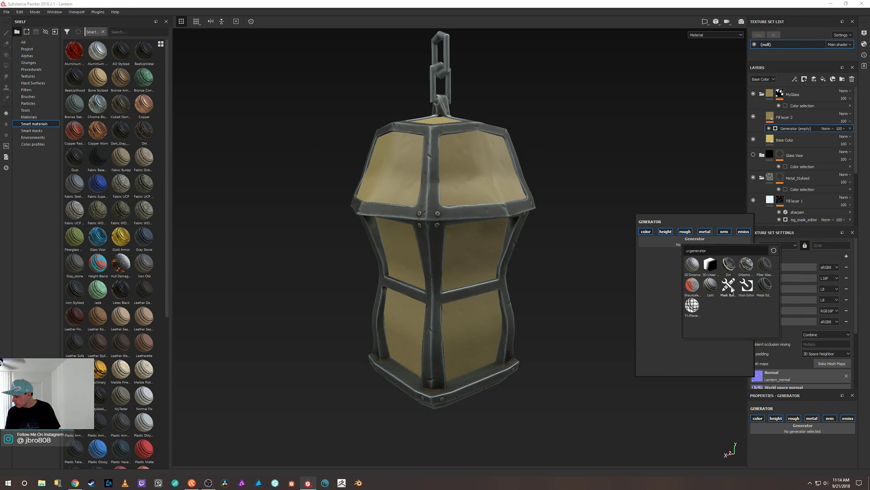
left_click(729, 287)
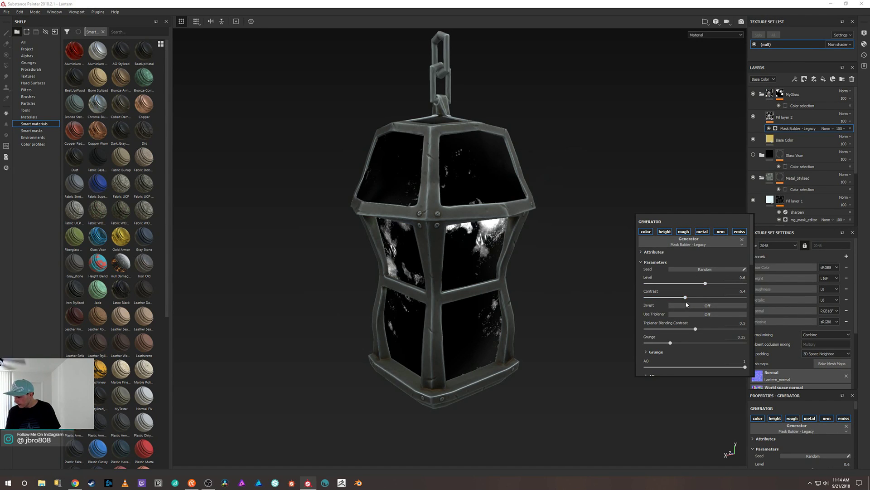
scroll(684, 265, "down", 5)
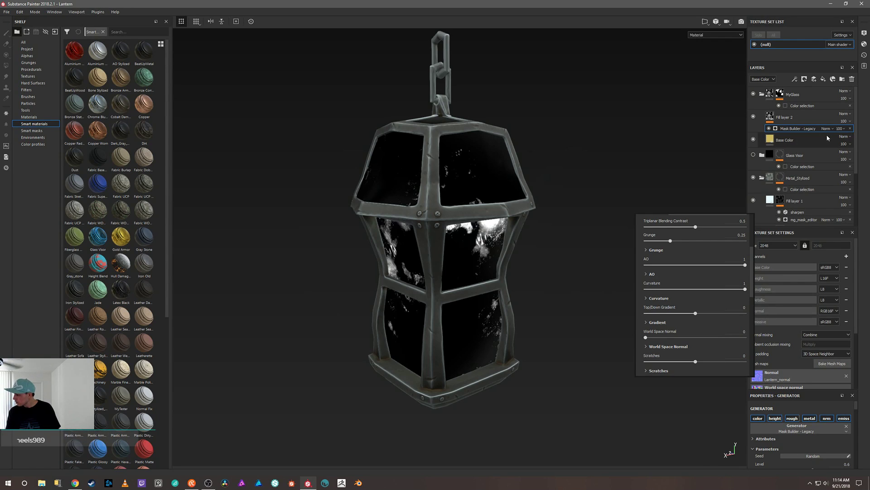
left_click(850, 129)
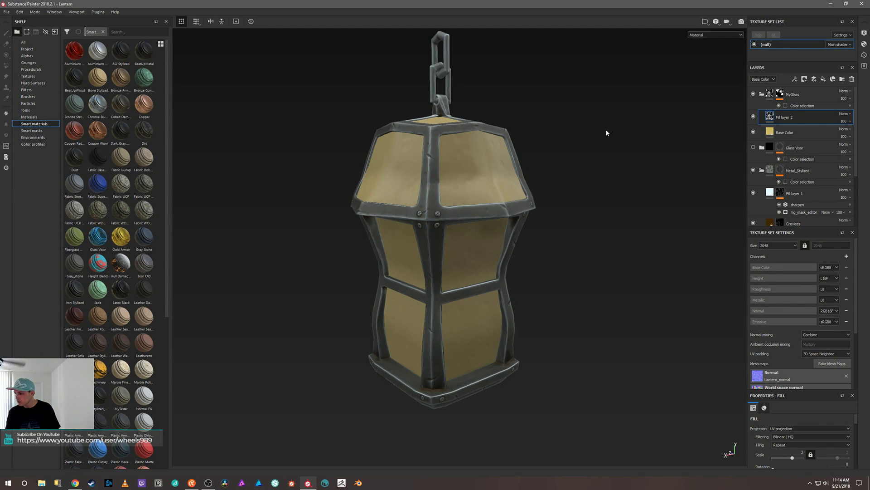
Add a color selection mask to Fill layer 2 and remove its Color selection effect, keeping the black mask
right_click(771, 116)
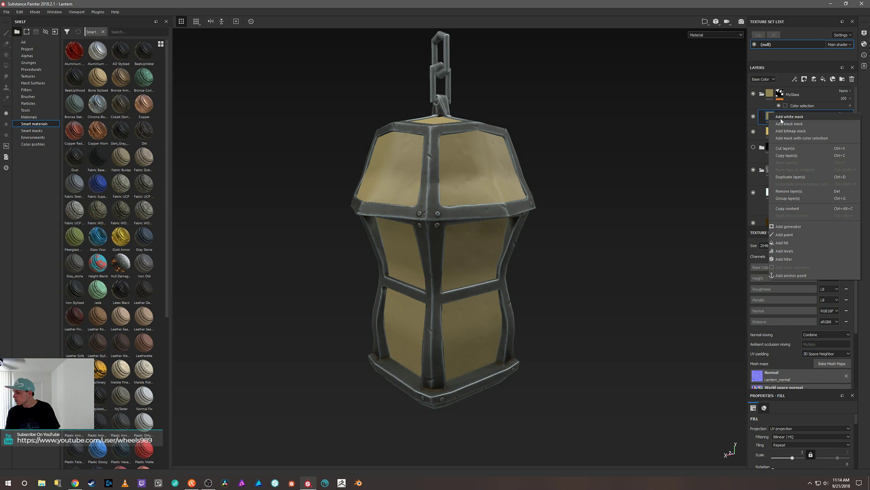
left_click(793, 138)
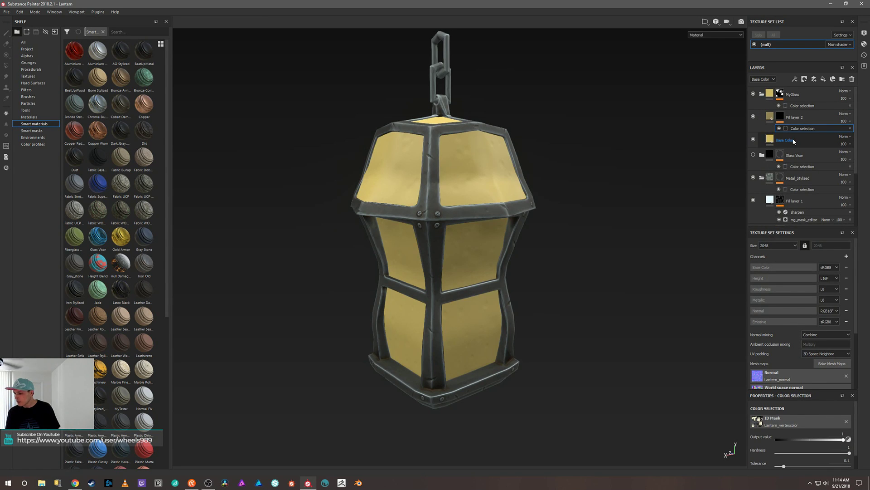
left_click(849, 128)
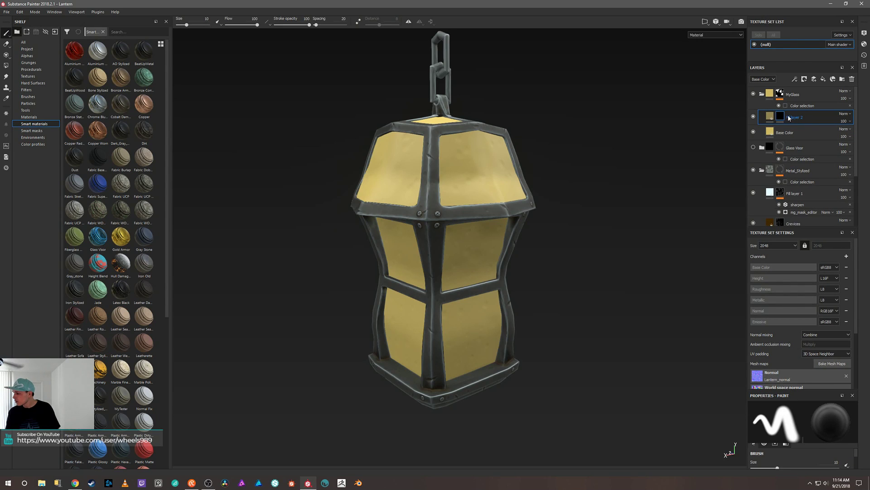
Add a generator to Fill layer 2's mask and assign the Mask Editor to it
right_click(781, 117)
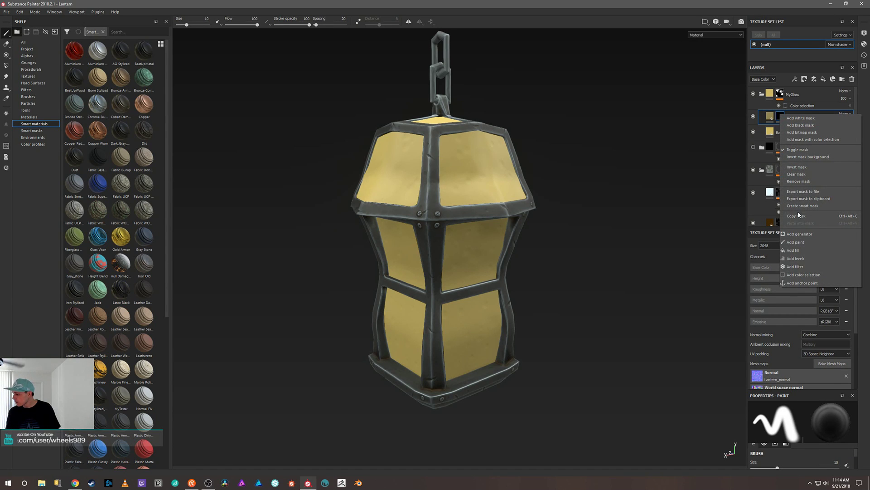
left_click(798, 235)
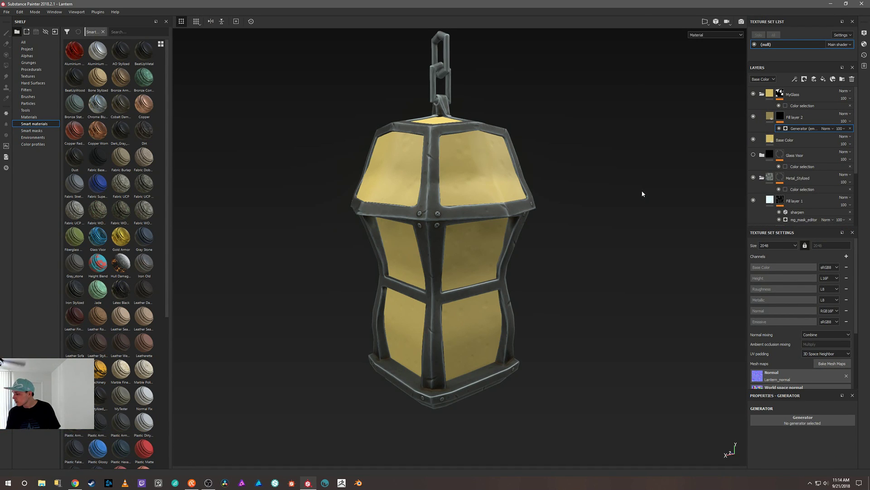
right_click(617, 176)
left_click(656, 195)
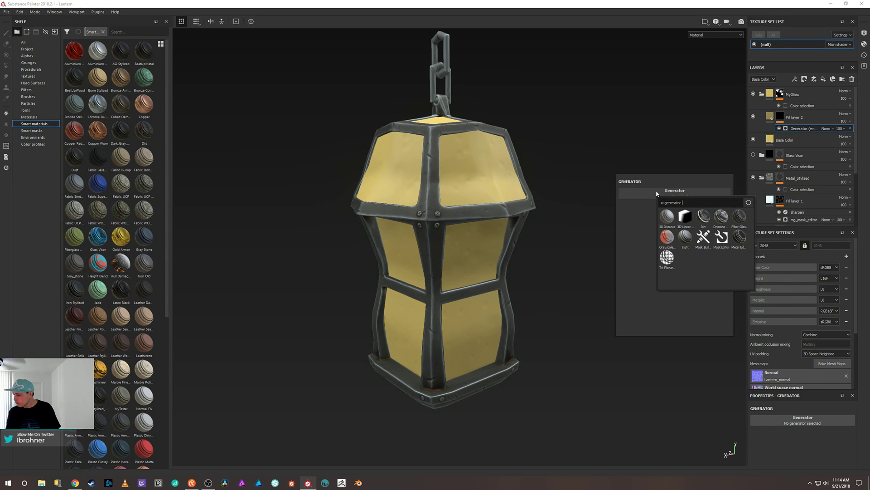
left_click(722, 238)
Set the Mask Editor's Curvature Opacity to 1 and display Fill layer 2's mask on the lantern
scroll(678, 253, "down", 5)
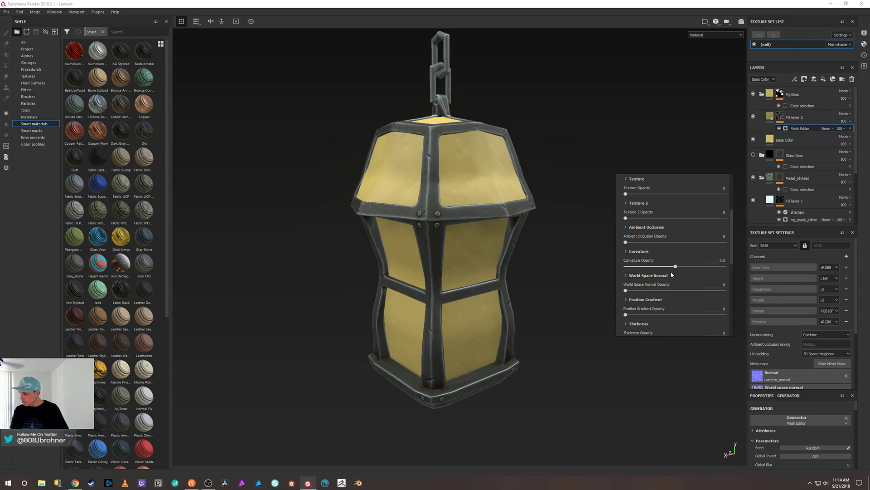
left_click_drag(675, 267, 734, 265)
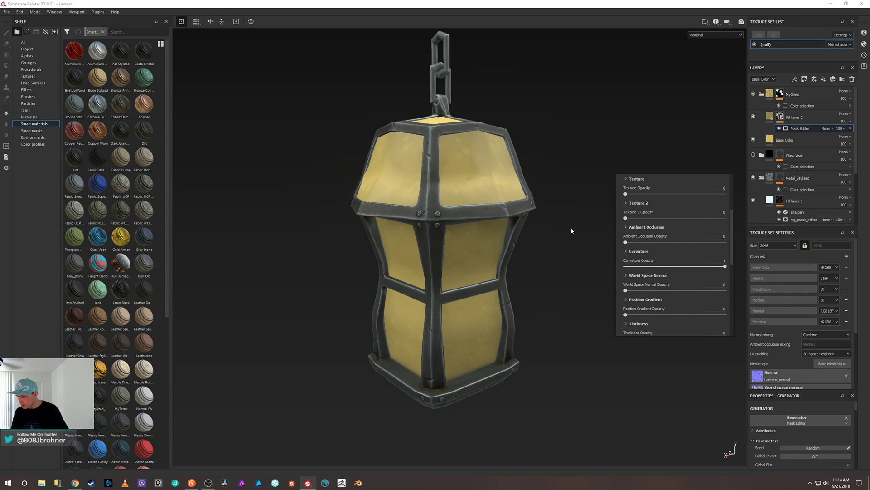
mouse_move(633, 208)
left_mouse_down("alt")
mouse_move(552, 245)
mouse_move(587, 215)
mouse_move(575, 238)
mouse_move(621, 215)
left_mouse_up("alt")
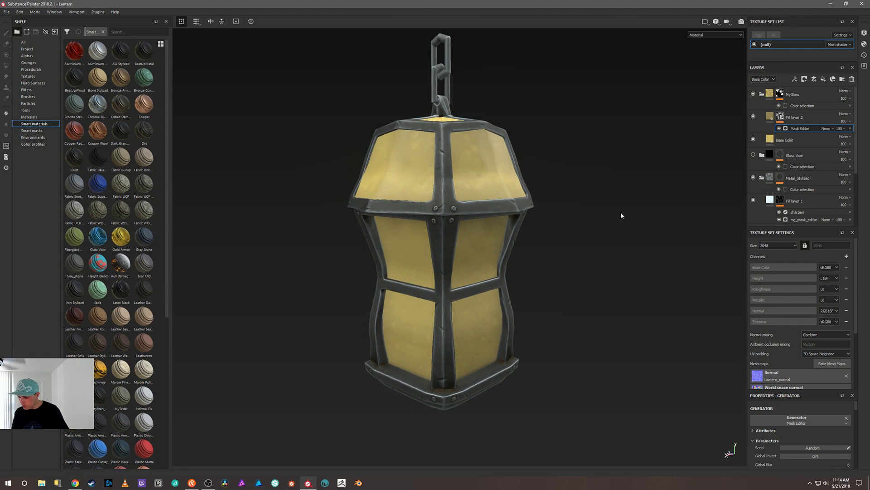
left_click(781, 116, "alt")
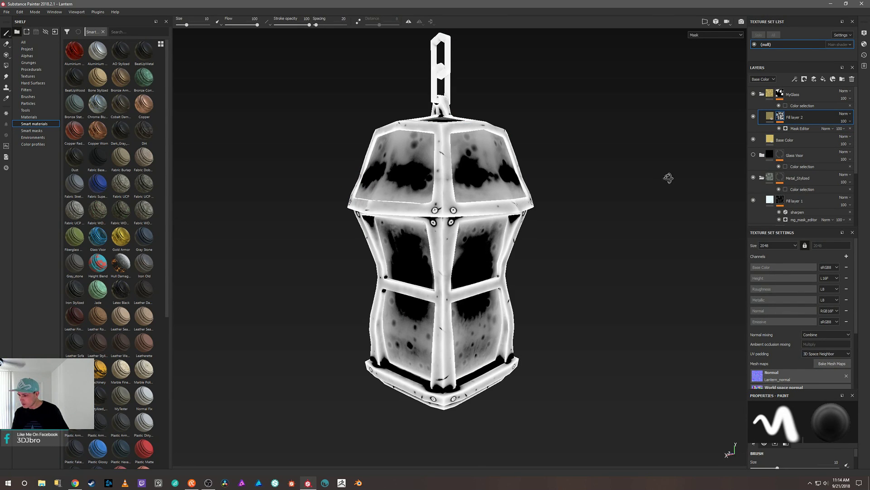
mouse_move(666, 179)
left_mouse_down("alt")
mouse_move(635, 188)
mouse_move(622, 174)
mouse_move(637, 185)
left_mouse_up("alt")
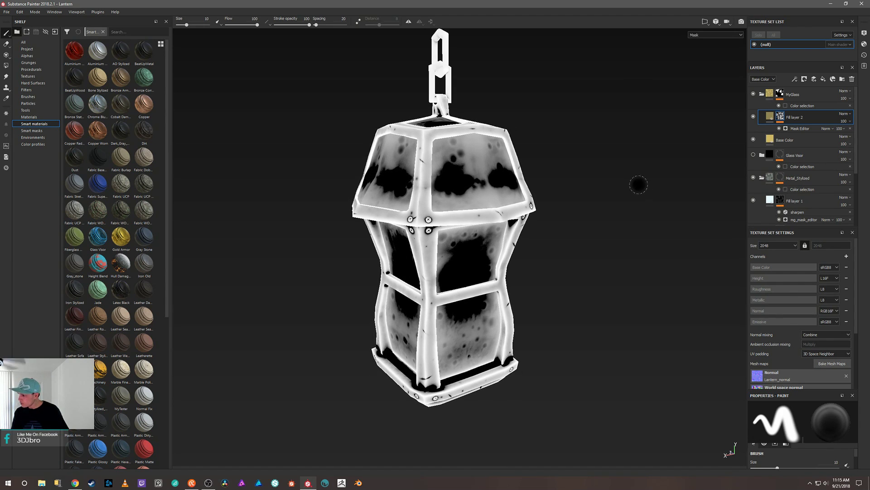
Set the Mask Editor's curvature Medium and Big to 0 and Large to 0.05, and return to the material view
left_click(800, 128)
right_click(616, 208)
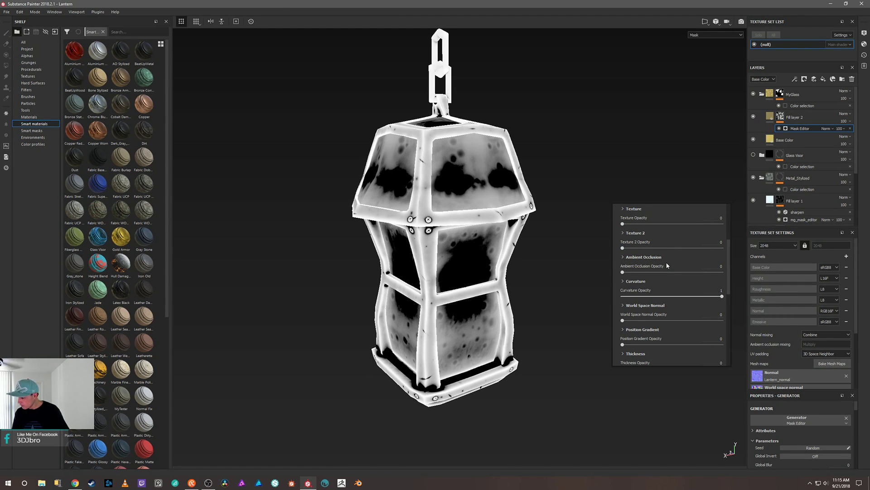
left_click(625, 281)
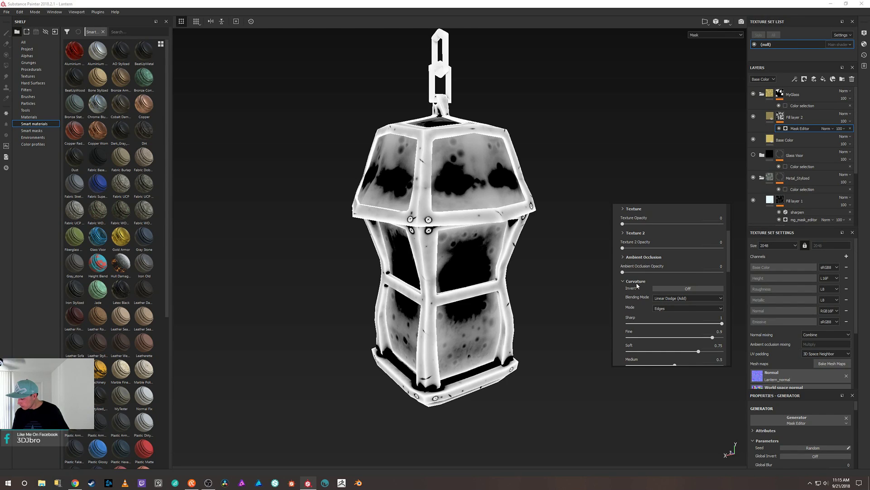
scroll(700, 325, "down", 3)
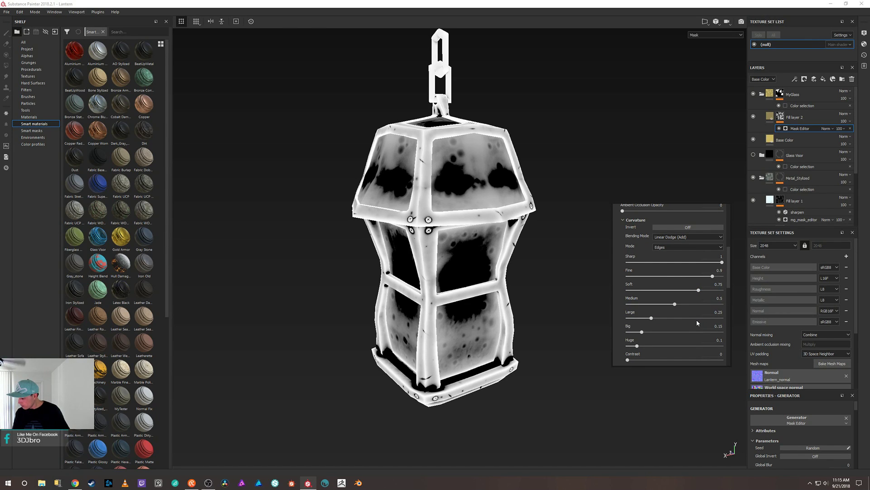
scroll(682, 329, "down", 3)
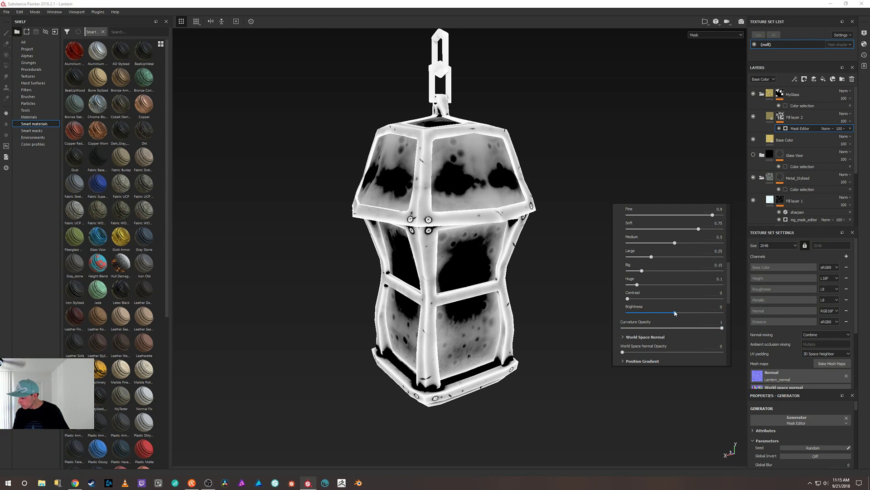
left_click_drag(627, 299, 603, 308)
mouse_move(641, 271)
left_mouse_down()
mouse_move(626, 274)
mouse_move(649, 256)
mouse_move(632, 261)
left_mouse_up()
left_click_drag(675, 244, 613, 253)
left_click(641, 181)
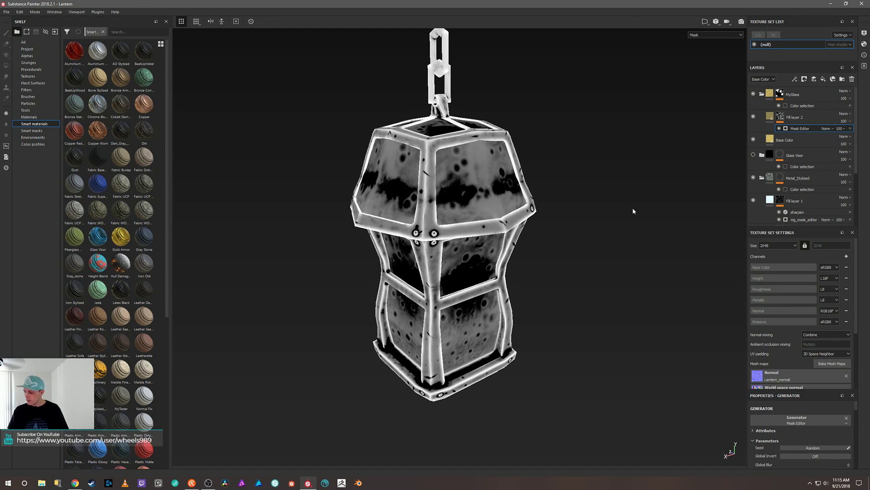
key("m")
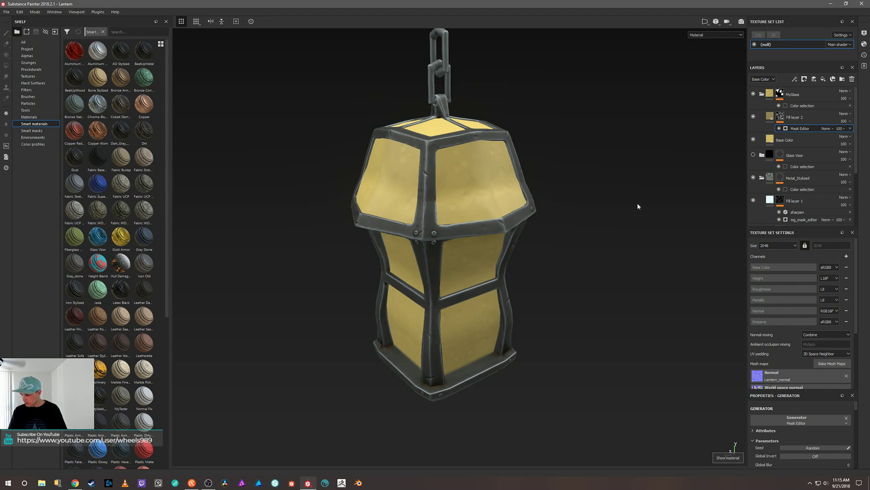
left_click_drag(661, 192, 608, 211, "alt")
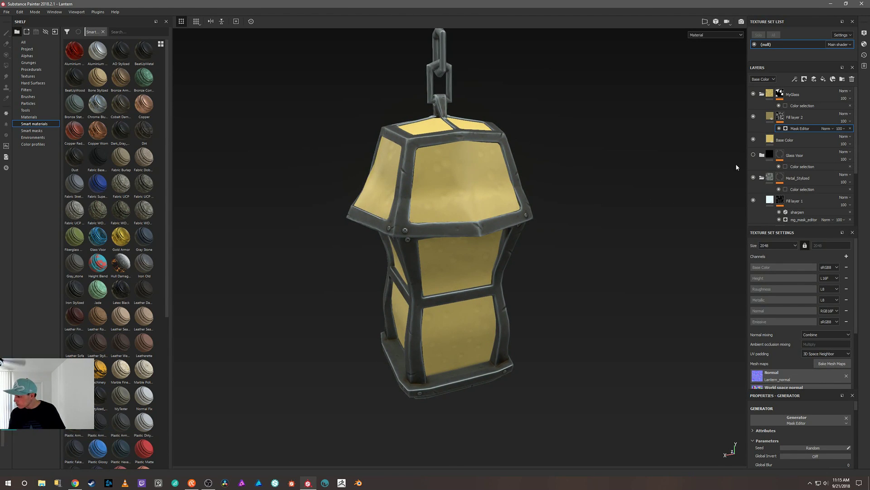
Darken Fill layer 2's base color to a less saturated, nearly black tone
left_click(770, 116)
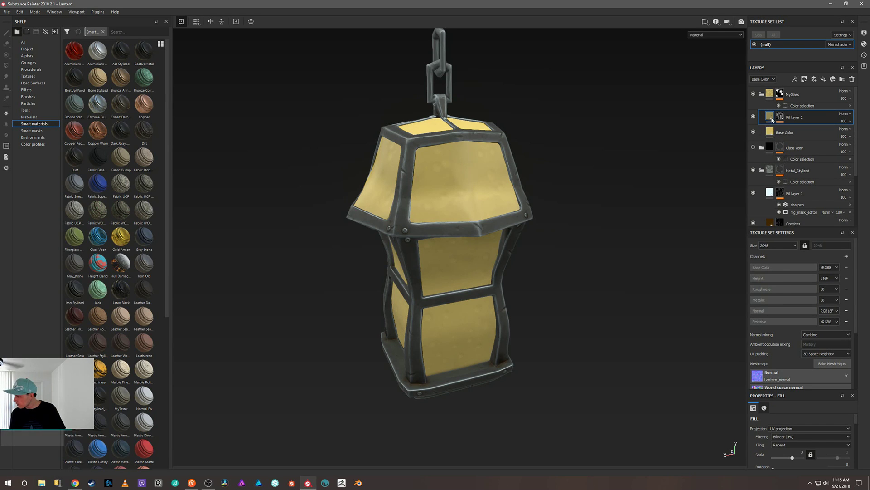
right_click(611, 210)
left_click(646, 354)
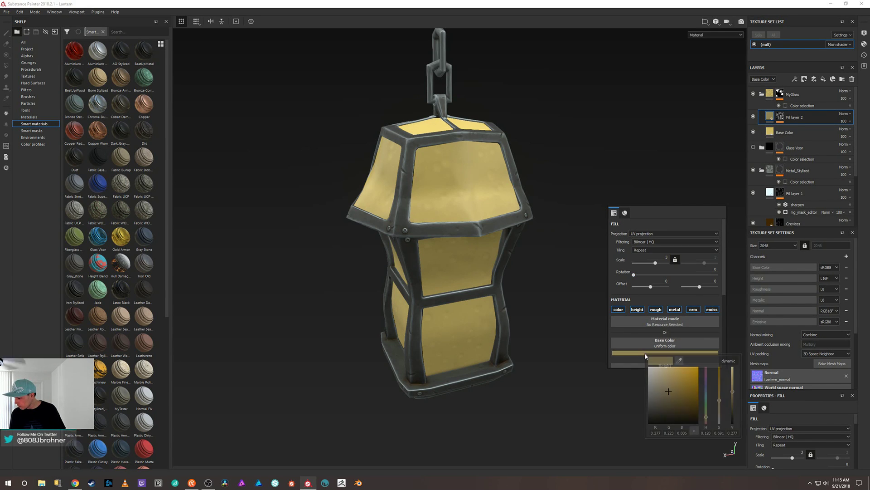
mouse_move(669, 393)
left_mouse_down()
mouse_move(654, 417)
mouse_move(679, 409)
mouse_move(682, 389)
mouse_move(658, 412)
left_mouse_up()
left_click(579, 355)
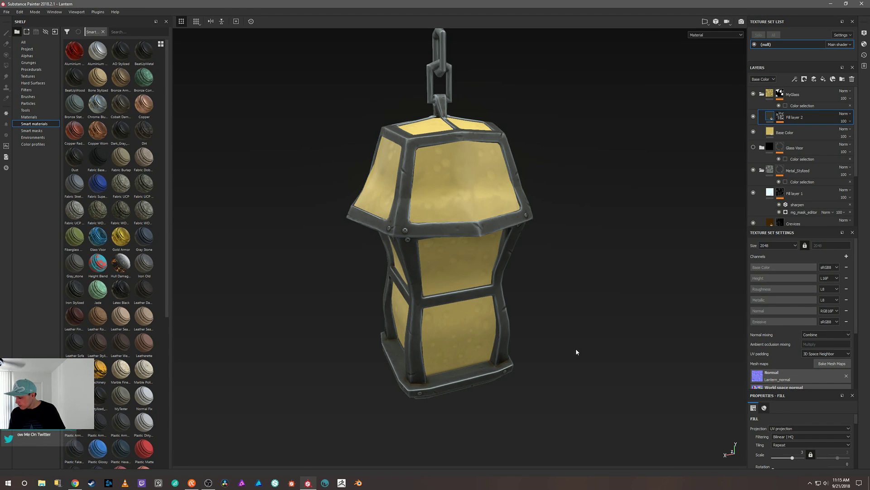
Set the curvature mode of Fill layer 2's Mask Editor to Cavities, keeping curvature contrast and brightness at 0
left_click(781, 117)
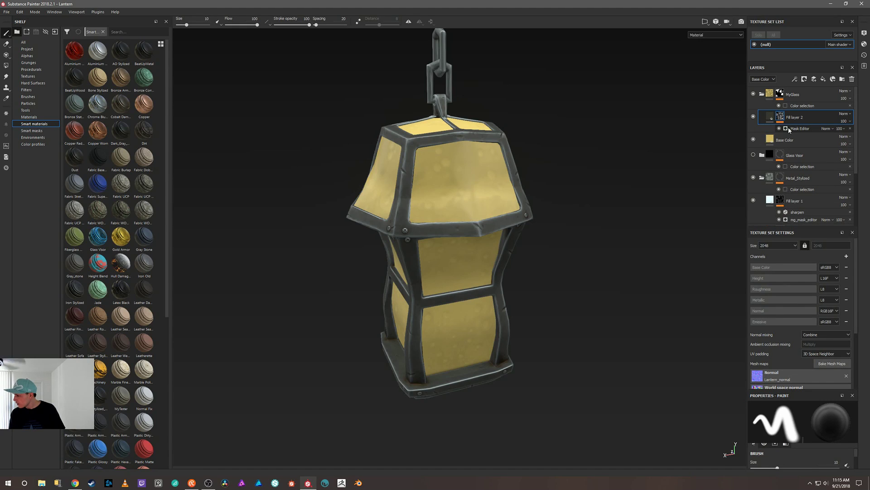
left_click(789, 129)
left_click(789, 129)
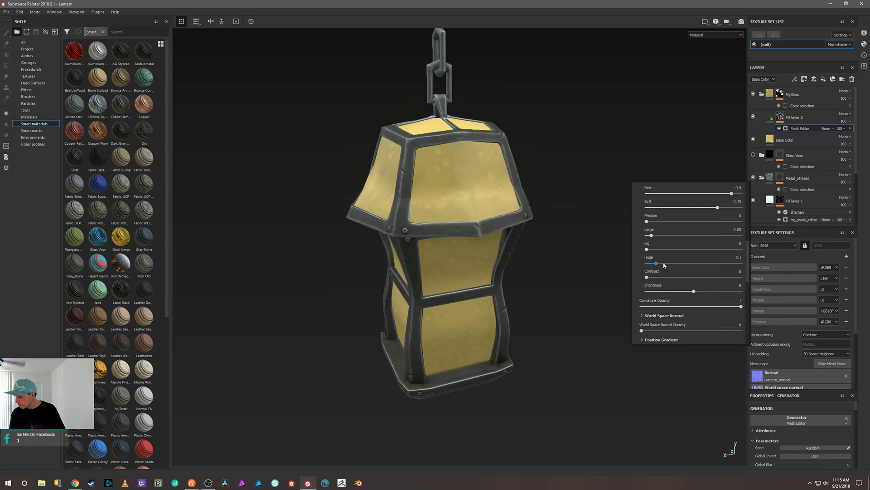
scroll(663, 262, "up", 3)
left_click(688, 266)
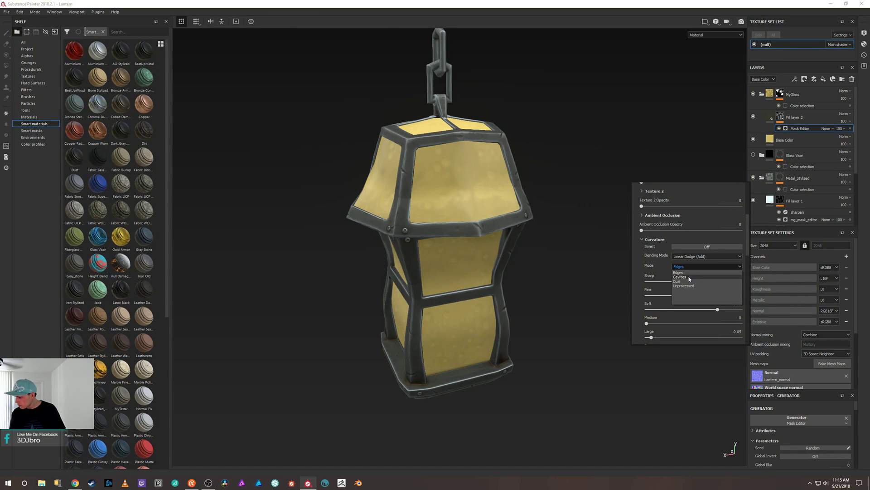
left_click(688, 276)
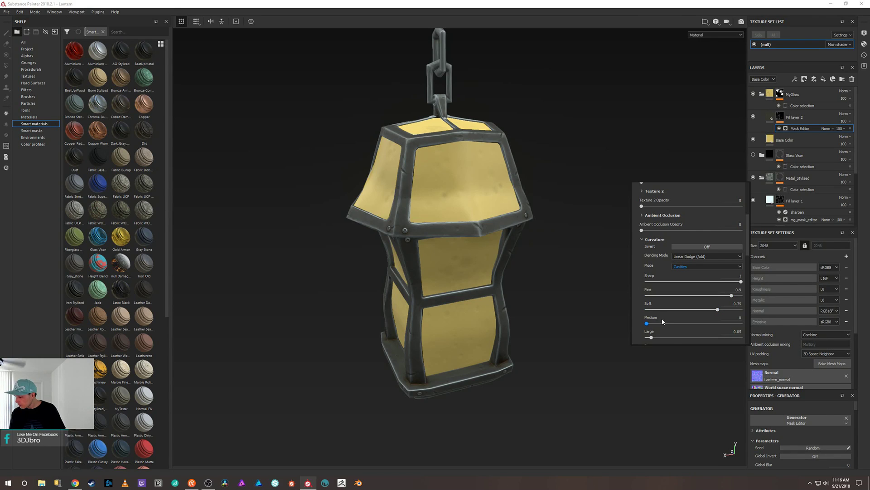
scroll(662, 321, "down", 3)
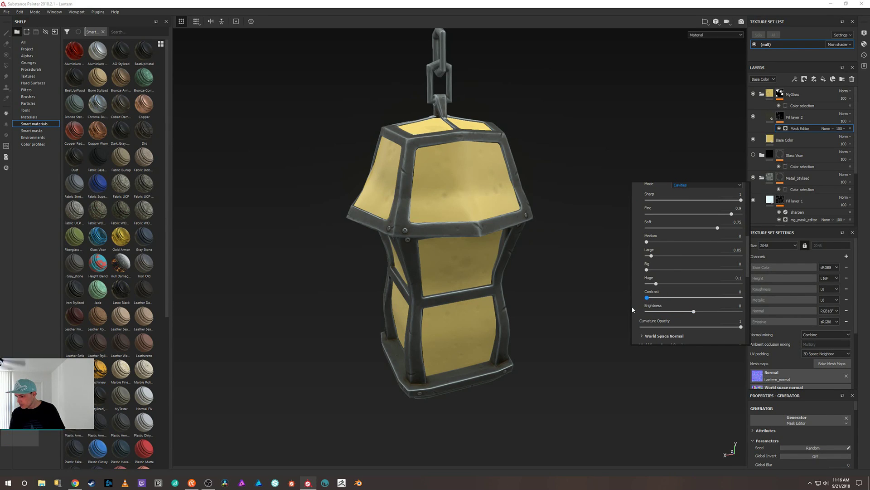
mouse_move(693, 312)
left_mouse_down()
mouse_move(722, 313)
mouse_move(686, 318)
left_mouse_up()
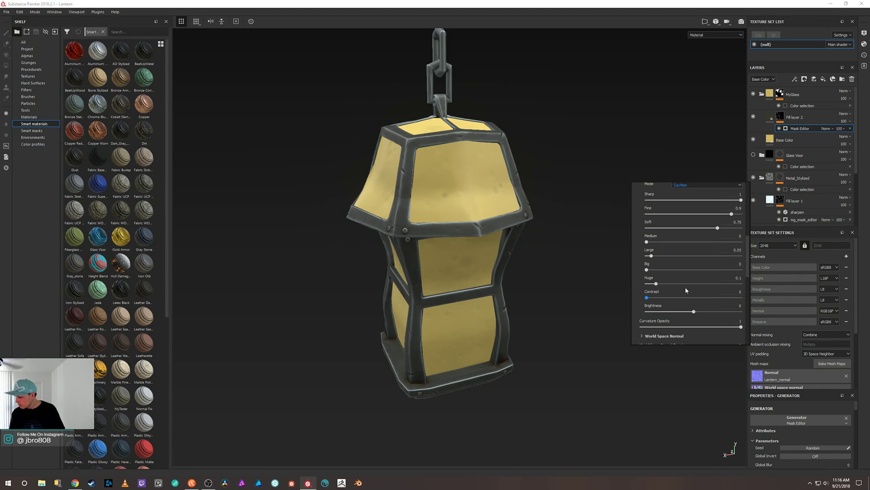
left_click(587, 280)
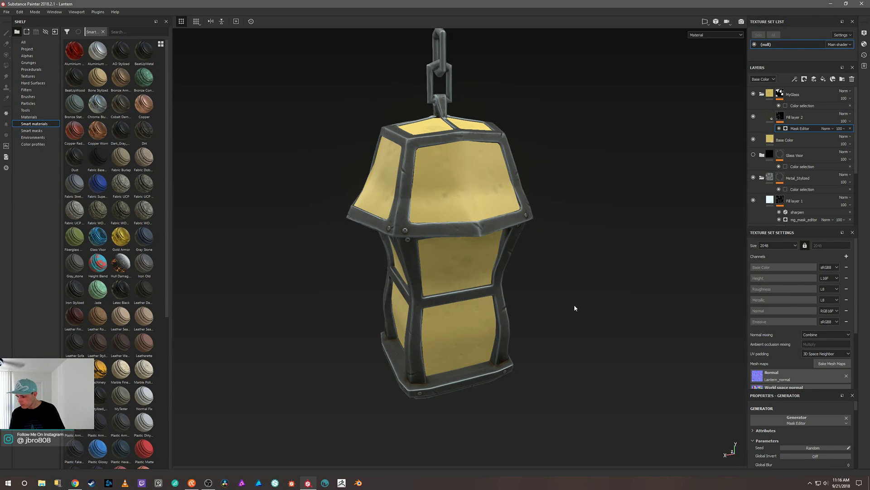
mouse_move(599, 310)
left_mouse_down("alt")
mouse_move(608, 281)
mouse_move(654, 289)
mouse_move(647, 289)
mouse_move(694, 271)
mouse_move(682, 247)
mouse_move(663, 278)
left_mouse_up("alt")
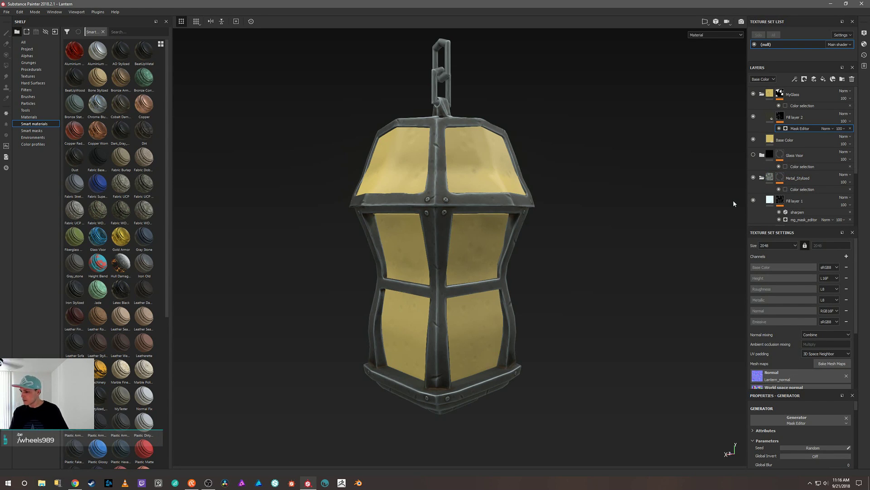
Change Fill layer 2's blending mode to Multiply and check the glass panes under different lighting
left_click(850, 114)
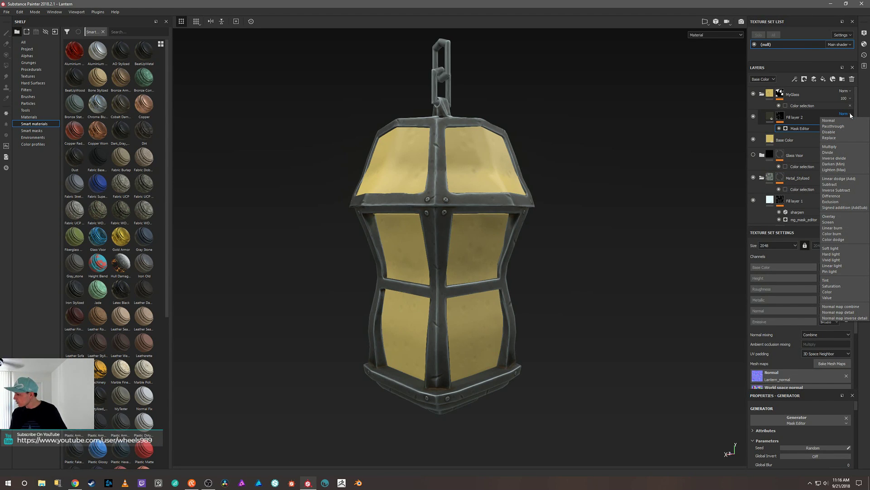
left_click(842, 146)
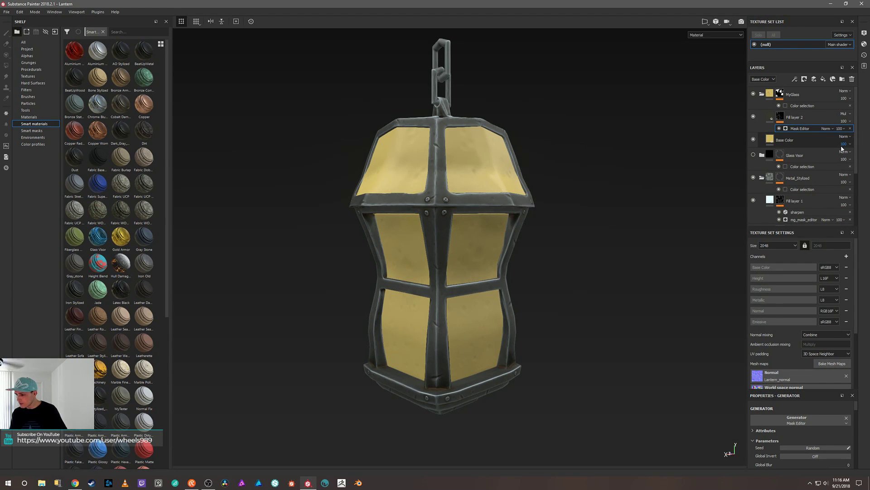
mouse_move(687, 184)
left_mouse_down("alt")
mouse_move(649, 211)
mouse_move(583, 226)
mouse_move(566, 248)
mouse_move(604, 227)
mouse_move(436, 242)
mouse_move(598, 266)
mouse_move(621, 247)
left_mouse_up("alt")
left_click(771, 117)
mouse_move(622, 247)
right_mouse_down("shift")
mouse_move(575, 249)
mouse_move(602, 249)
right_mouse_up("shift")
left_click_drag(602, 249, 626, 231, "alt")
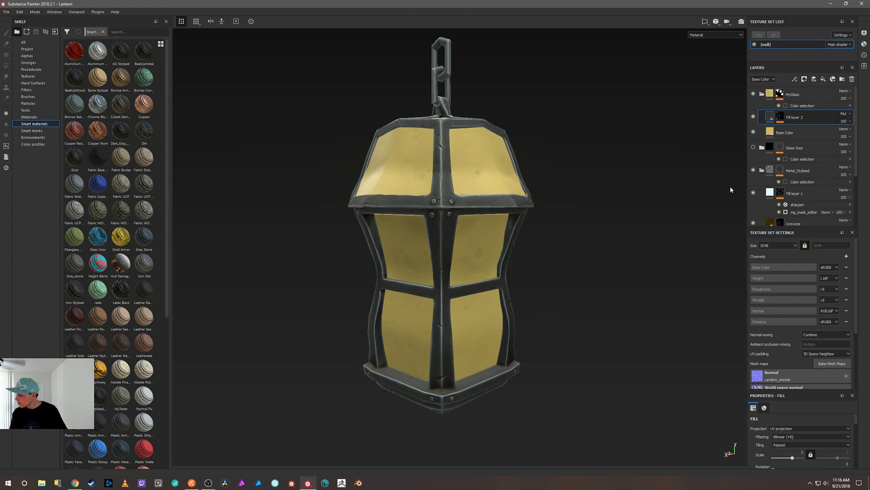
Rename Fill layer 2 to "dimples"
double_click(802, 117)
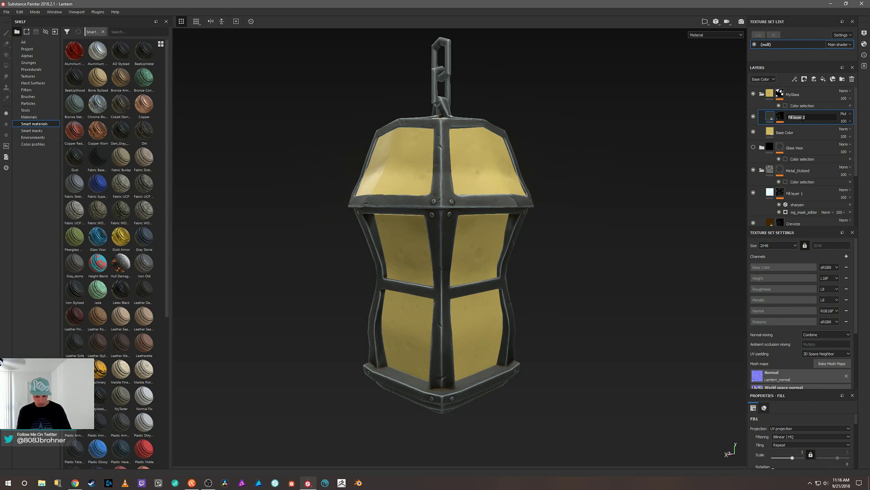
type("d")
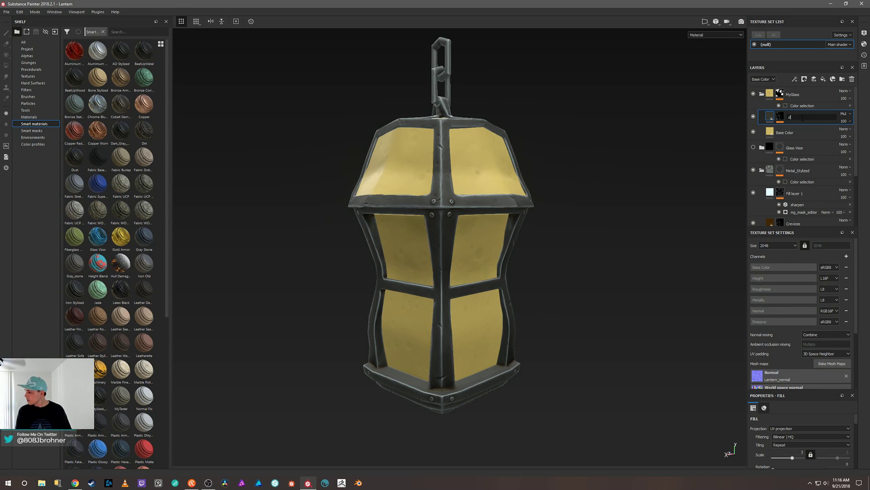
type("imples")
key("Return")
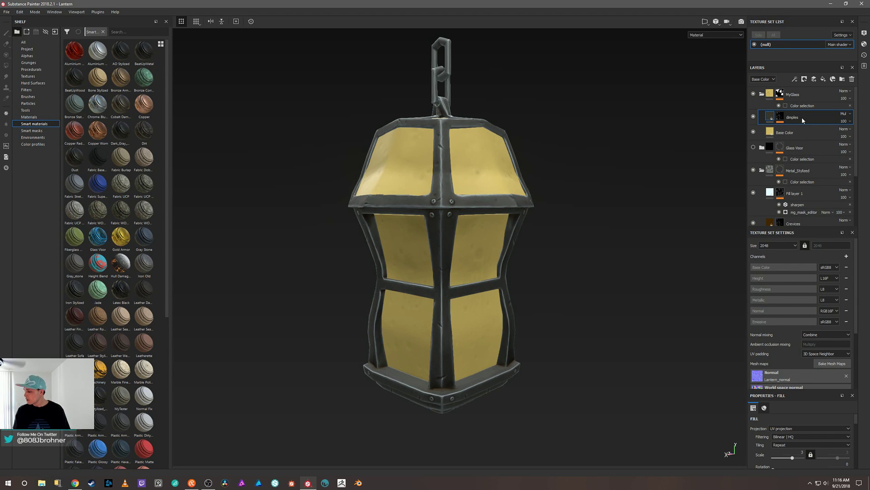
In the curvature settings of the dimples layer's Mask Editor, set Fine, Soft and Medium to 1 and Large to 0
left_click_drag(619, 242, 516, 246, "alt")
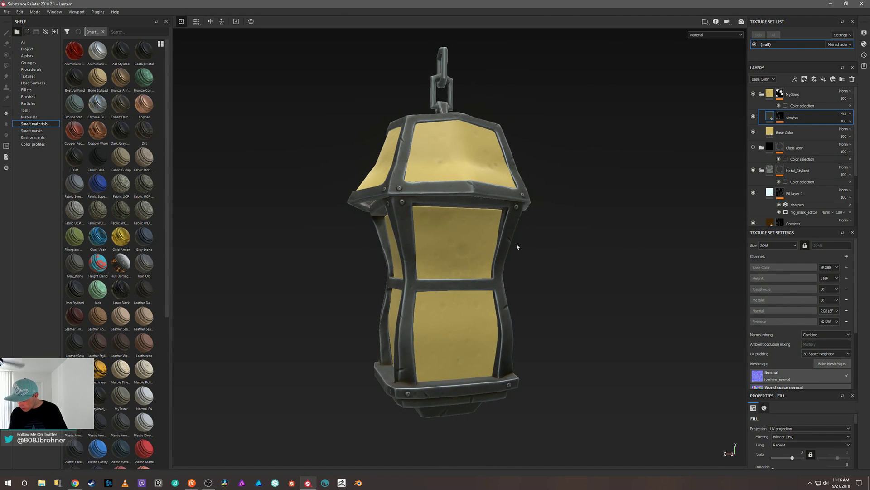
left_click(781, 121)
left_click(789, 129)
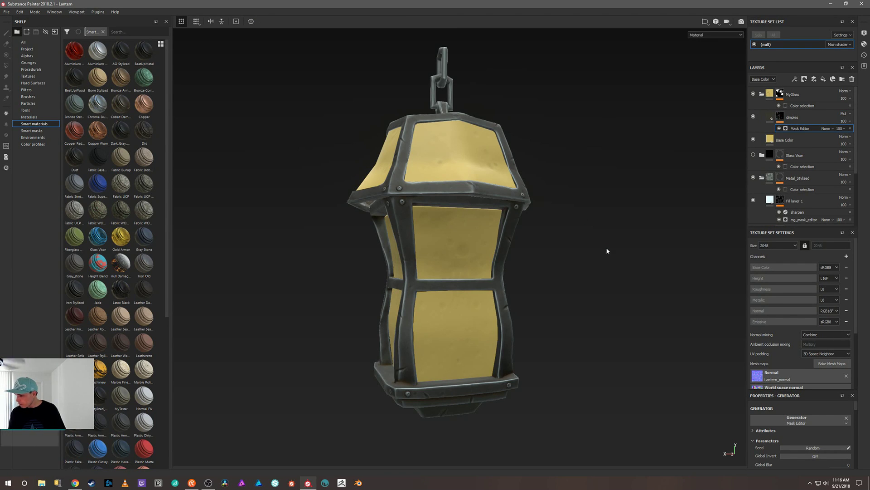
left_click_drag(614, 251, 616, 272, "alt")
right_click(616, 270)
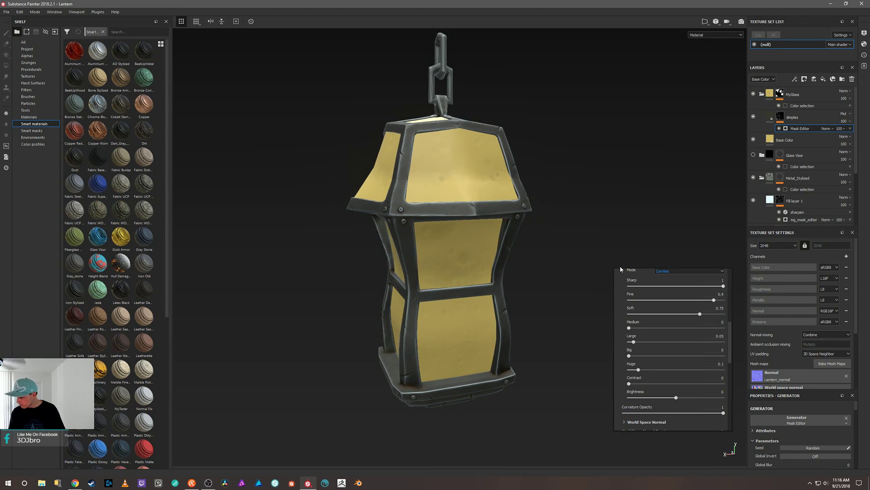
left_click_drag(632, 329, 690, 335)
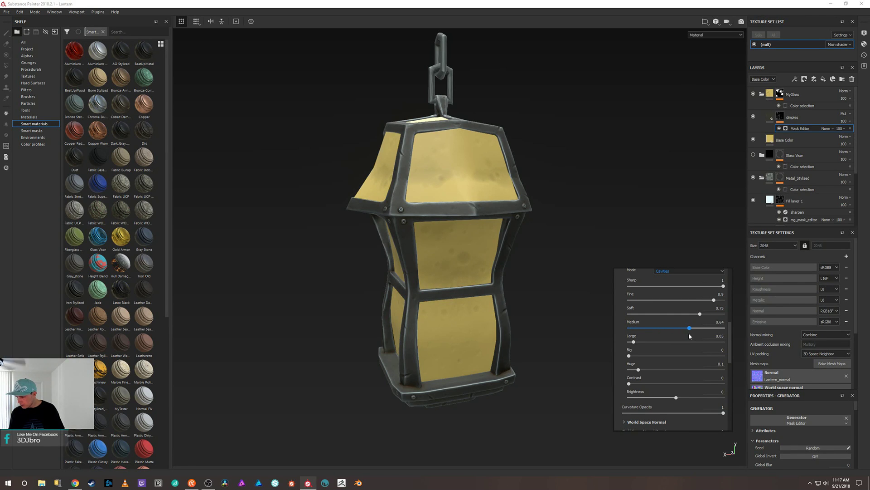
mouse_move(633, 342)
left_mouse_down()
mouse_move(655, 343)
mouse_move(619, 347)
left_mouse_up()
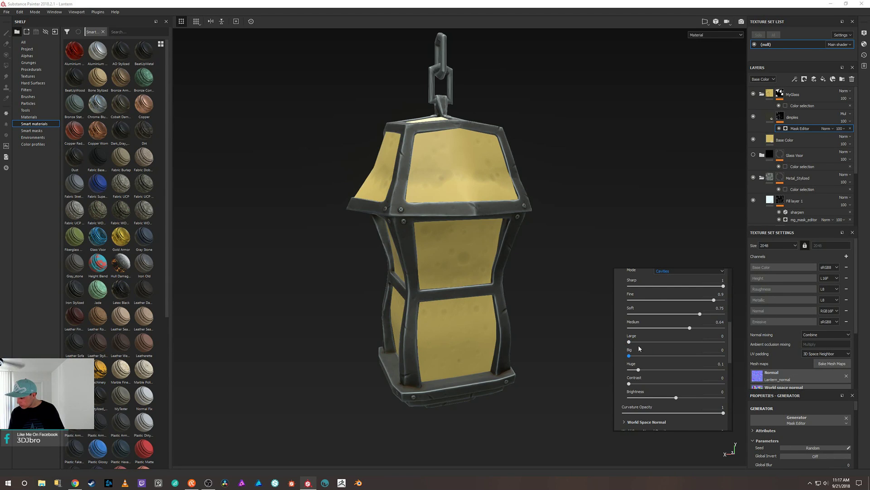
left_click_drag(714, 300, 730, 313)
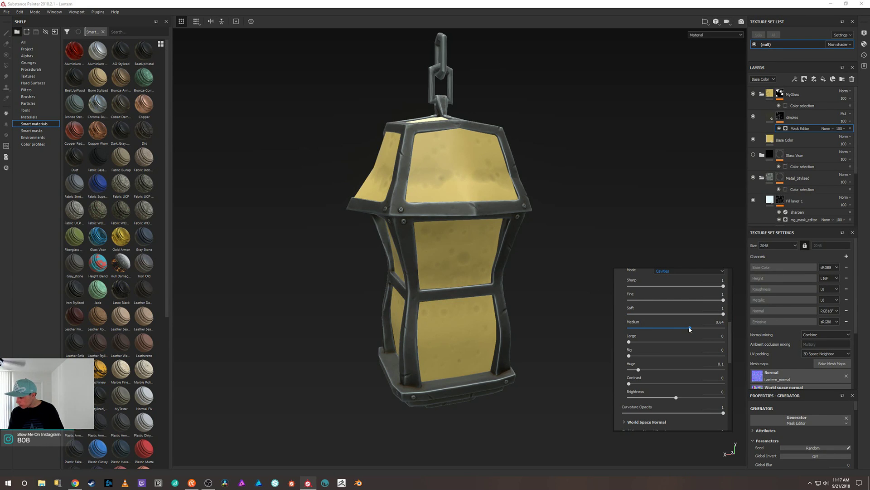
left_click_drag(690, 329, 730, 330)
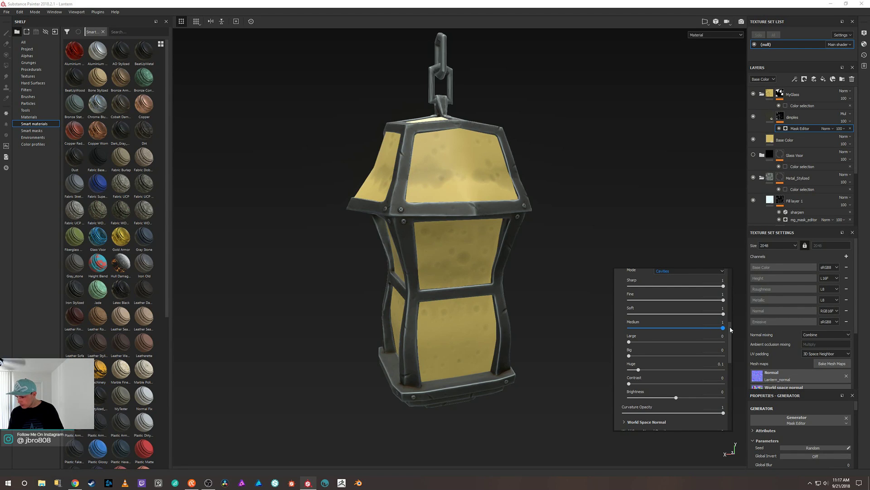
left_click_drag(632, 342, 606, 347)
left_click(587, 274)
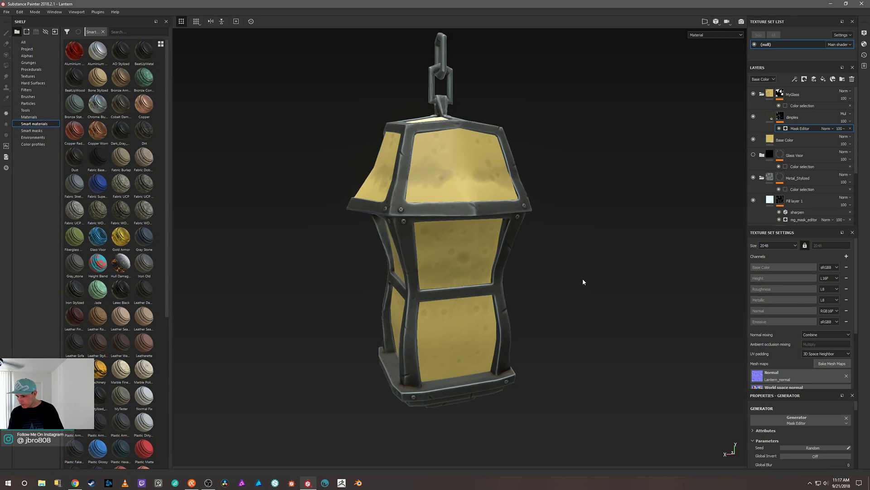
Reduce the Medium curvature value of the dimples Mask Editor to 0.74
left_click_drag(623, 283, 683, 293, "alt")
right_click(627, 278)
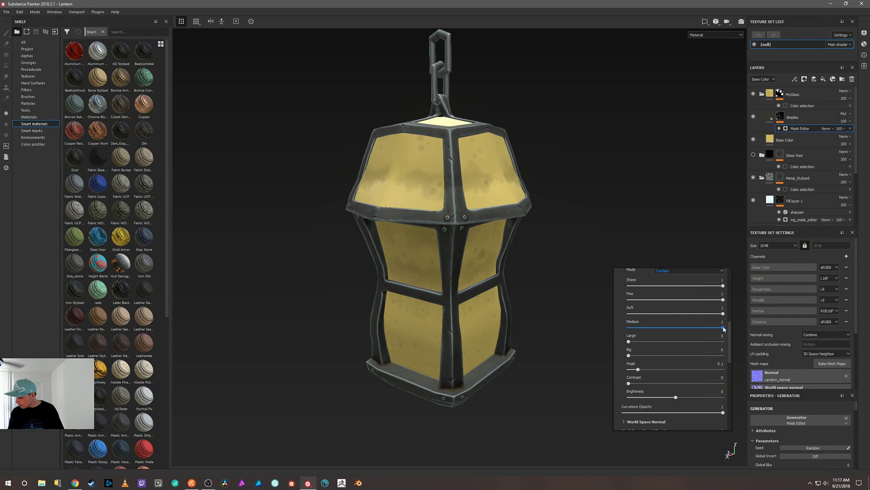
left_click_drag(723, 328, 728, 349)
scroll(685, 317, "up", 3)
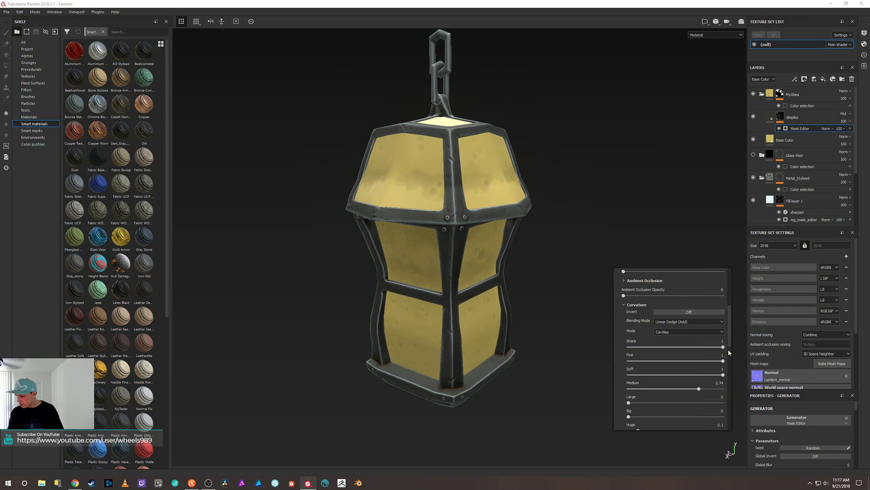
Try the ambient occlusion opacity and curvature inversion of the dimples mask, restoring them to 0 and Off
scroll(692, 348, "down", 5)
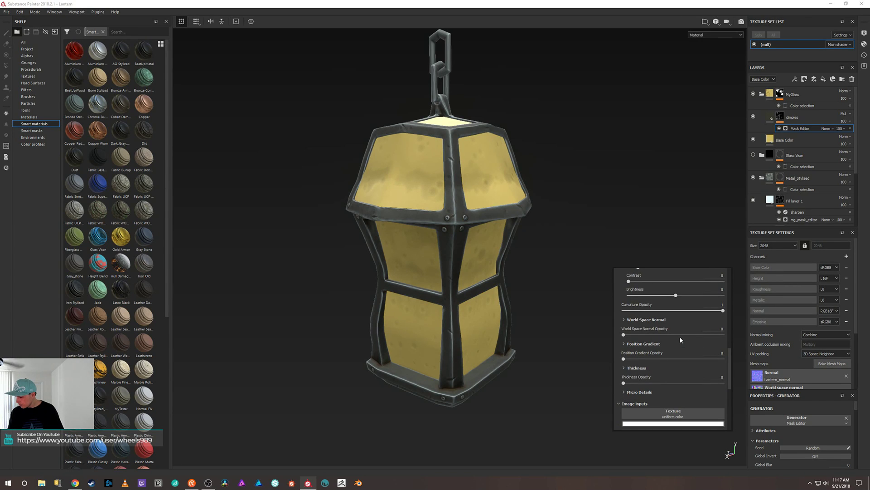
scroll(656, 356, "up", 3)
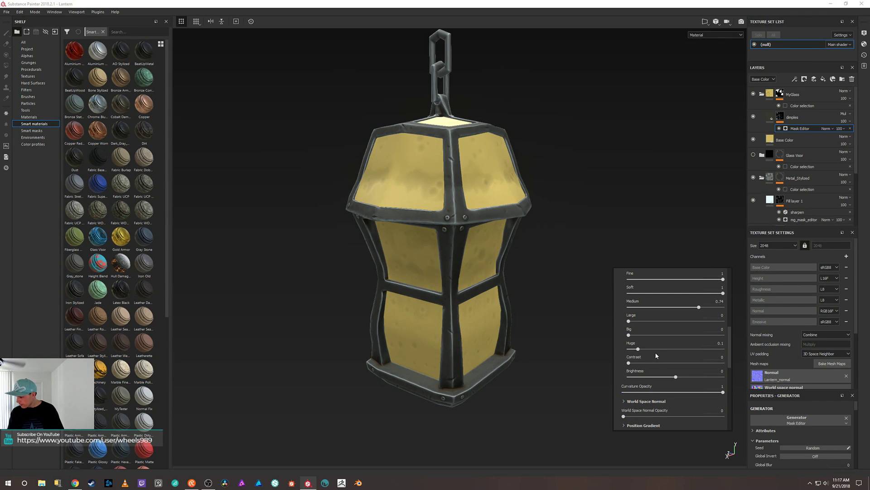
scroll(656, 356, "up", 5)
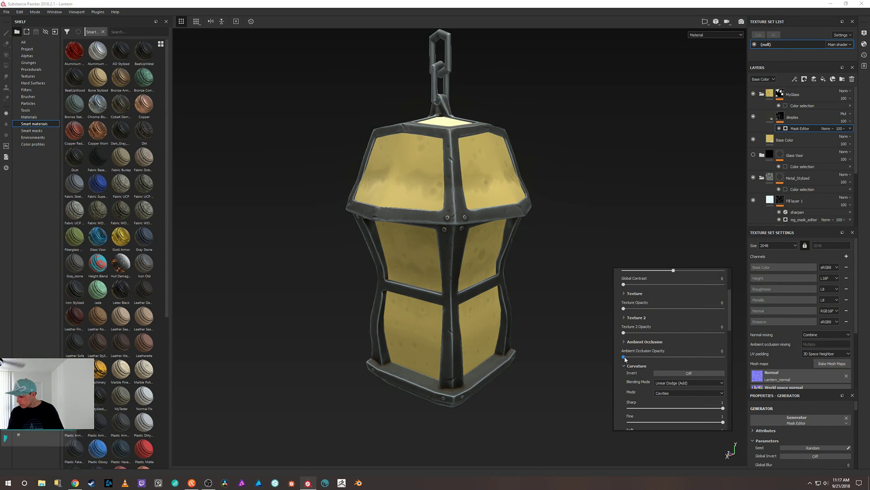
left_click_drag(656, 356, 620, 360)
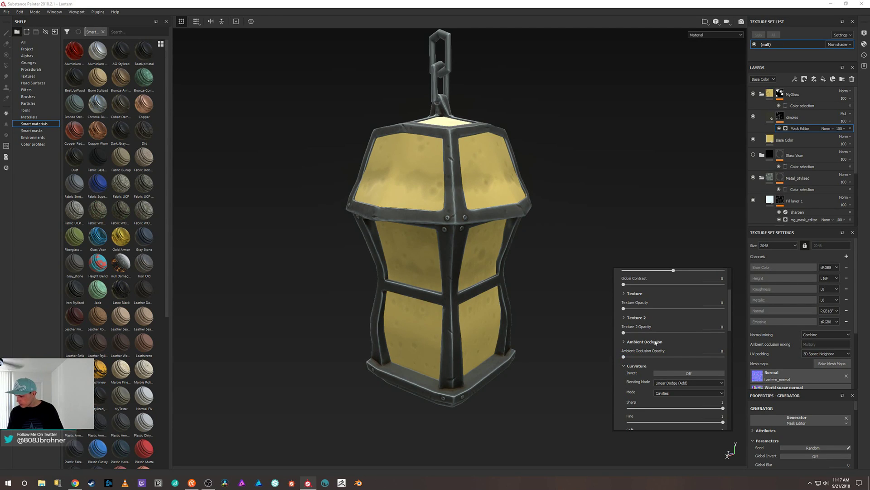
scroll(654, 334, "down", 2)
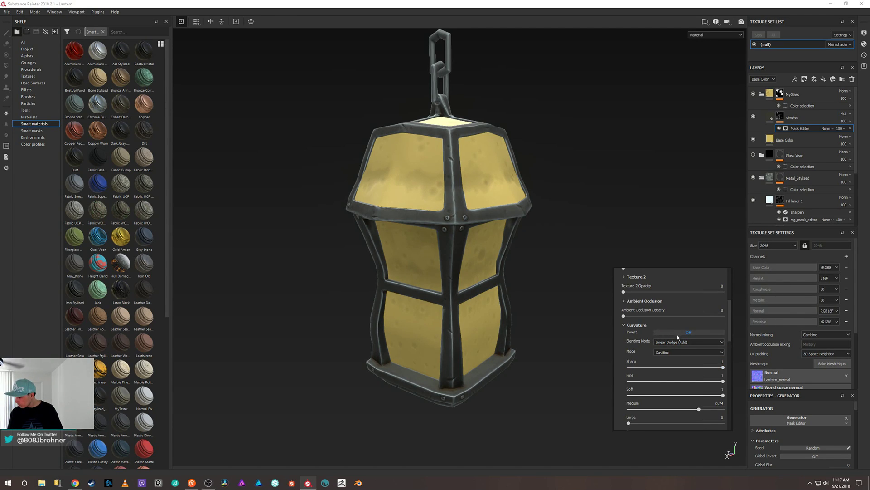
left_click(677, 336)
left_click(677, 335)
scroll(681, 336, "down", 4)
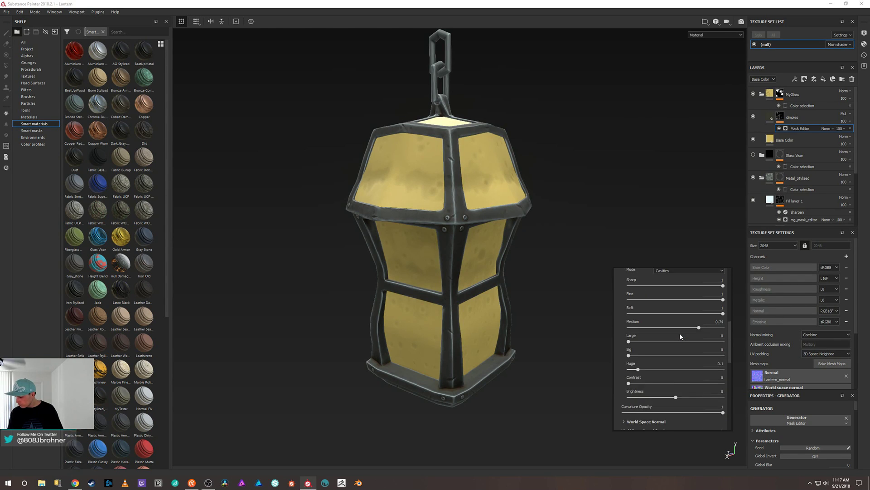
scroll(680, 336, "up", 2)
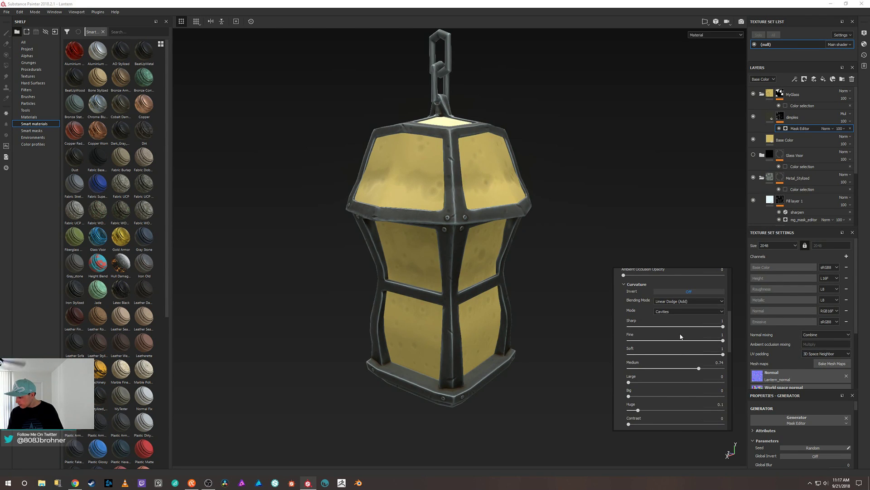
left_click(720, 301)
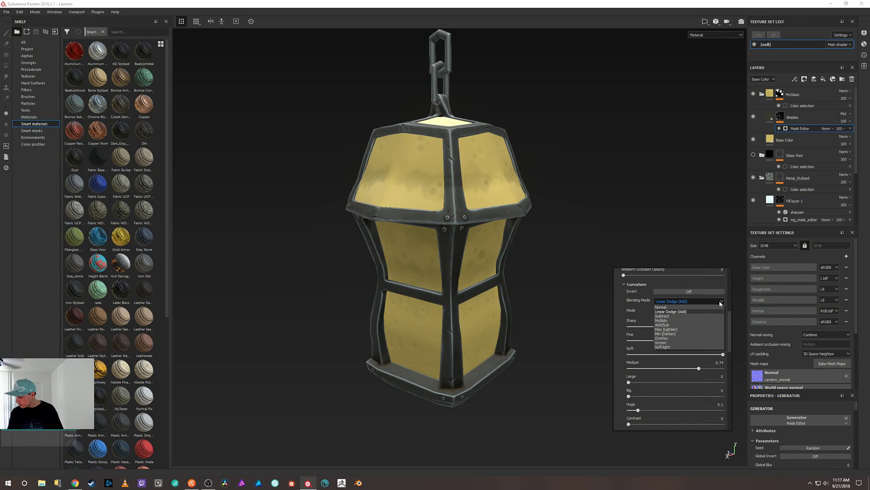
left_click(720, 302)
left_click(697, 209)
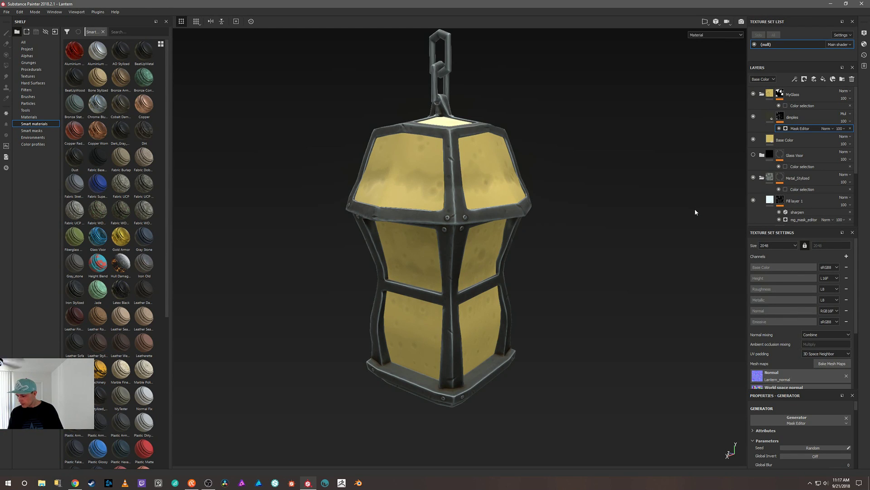
left_click_drag(696, 210, 650, 240, "alt")
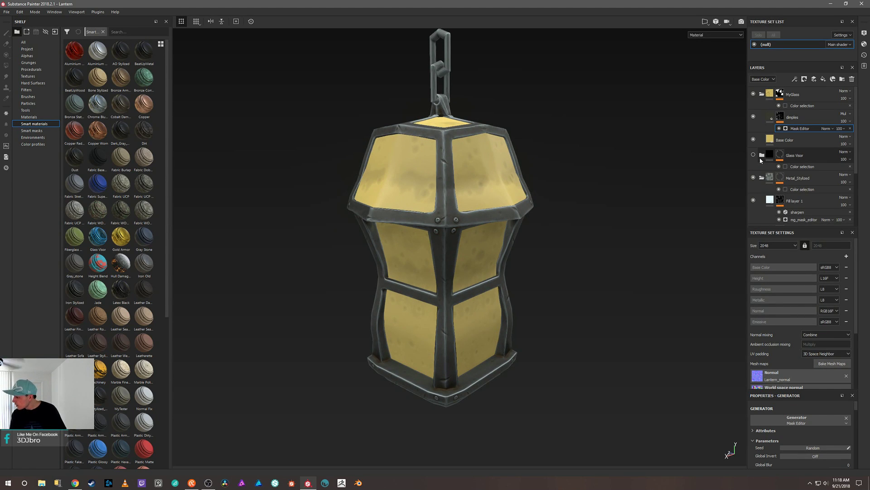
Expand the Glass Visor folder for reference and turn off the height and metal channels of the dimples fill layer
left_click(762, 155)
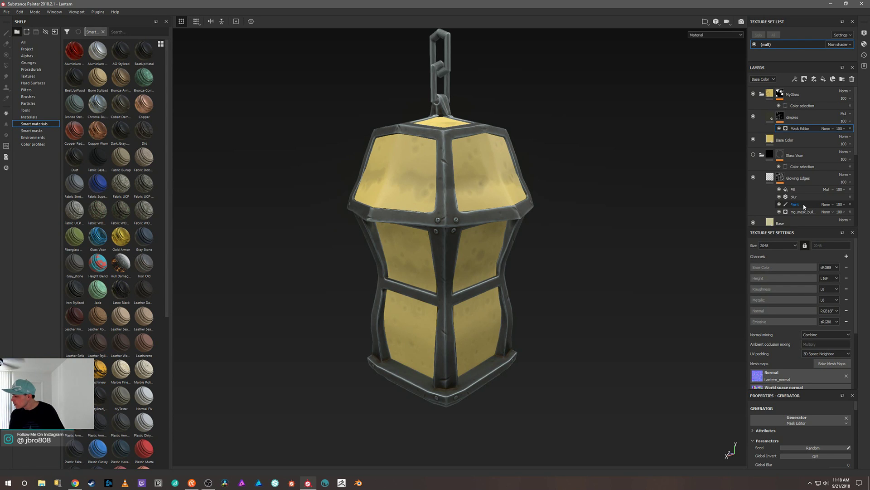
left_click(769, 116)
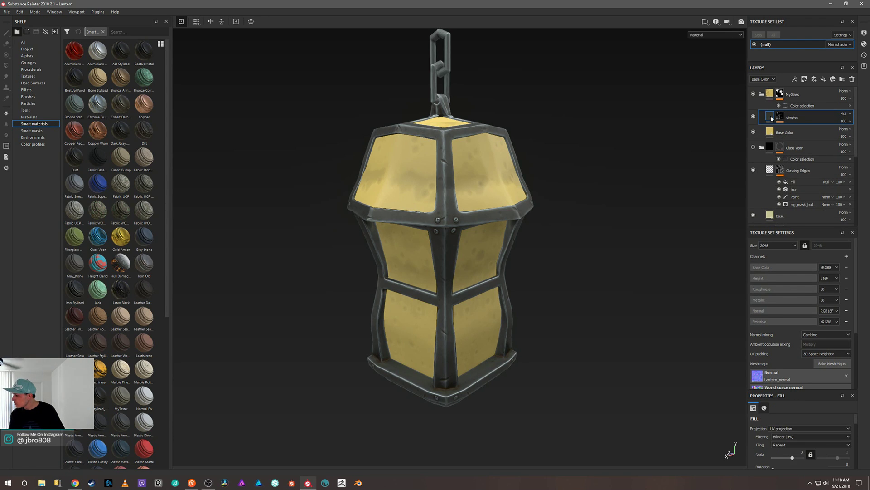
right_click(637, 172)
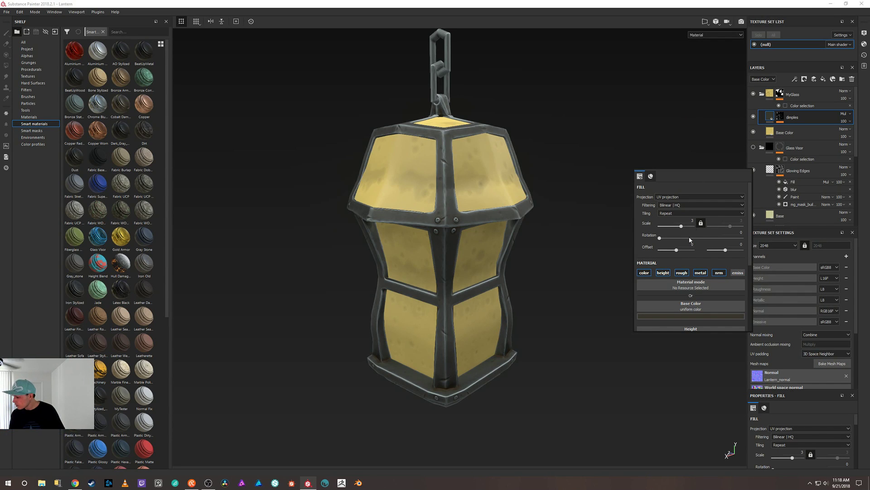
left_click(663, 272)
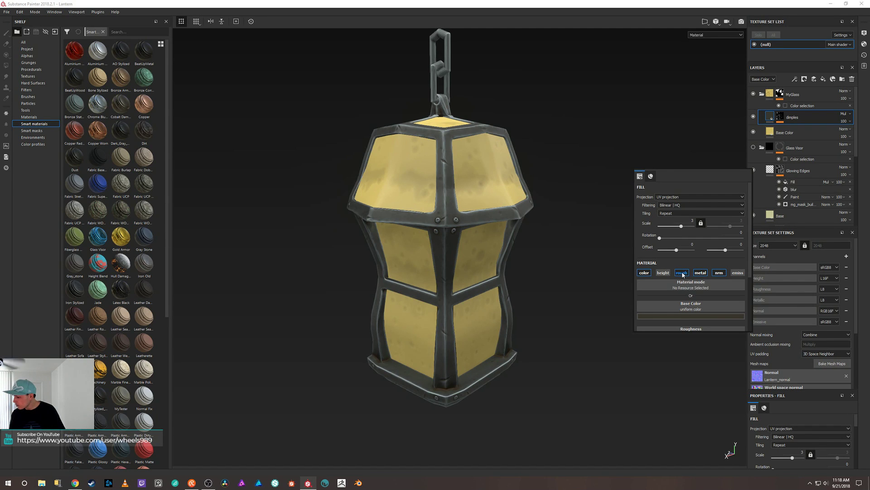
left_click(682, 272)
left_click(700, 272)
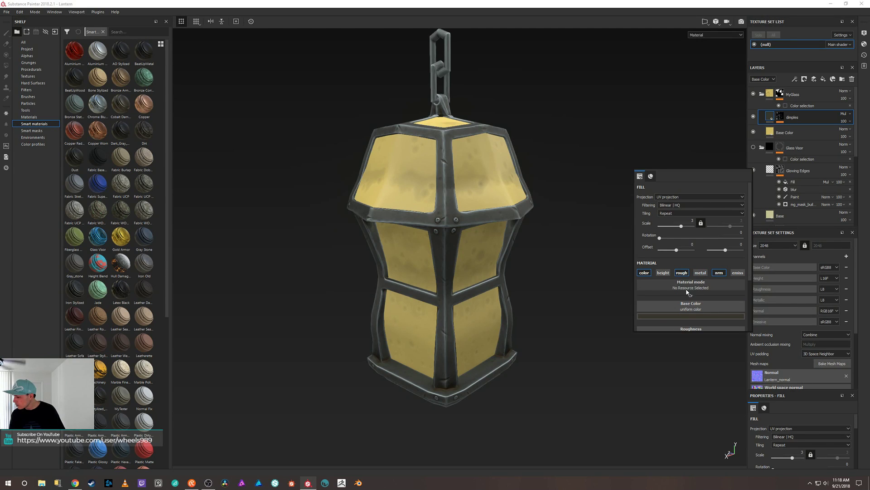
Turn off the metal and height channels of the yellow Base Color layer and check the panes under rotated lighting
left_click(769, 133)
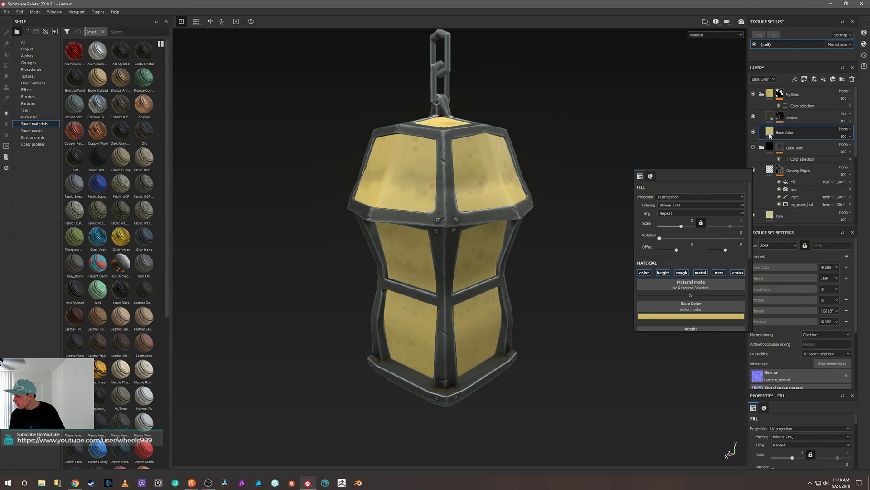
left_click(703, 272)
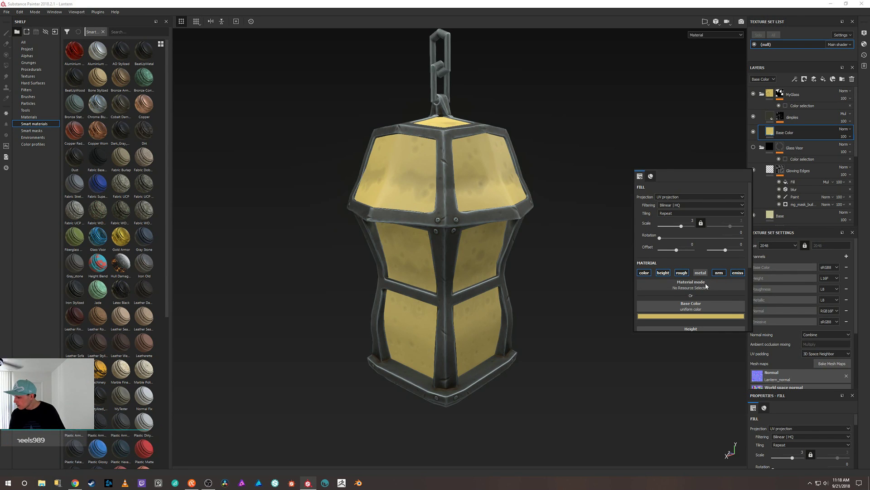
left_click(665, 273)
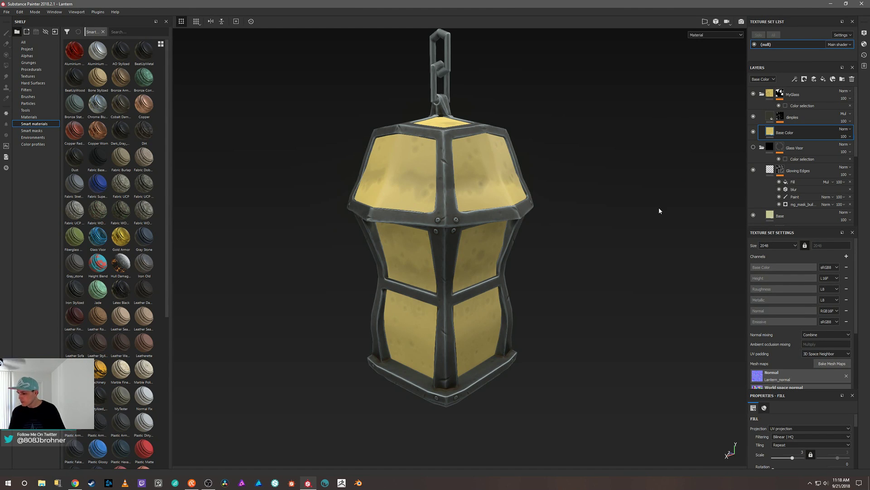
mouse_move(659, 208)
left_mouse_down("alt")
mouse_move(612, 201)
mouse_move(664, 206)
left_mouse_up("alt")
right_click_drag(666, 206, 644, 207, "shift")
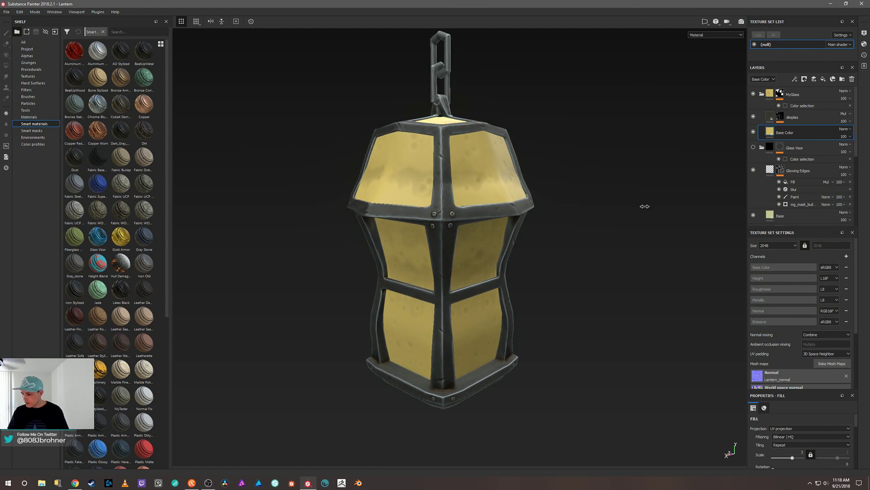
left_click_drag(645, 207, 654, 220, "alt")
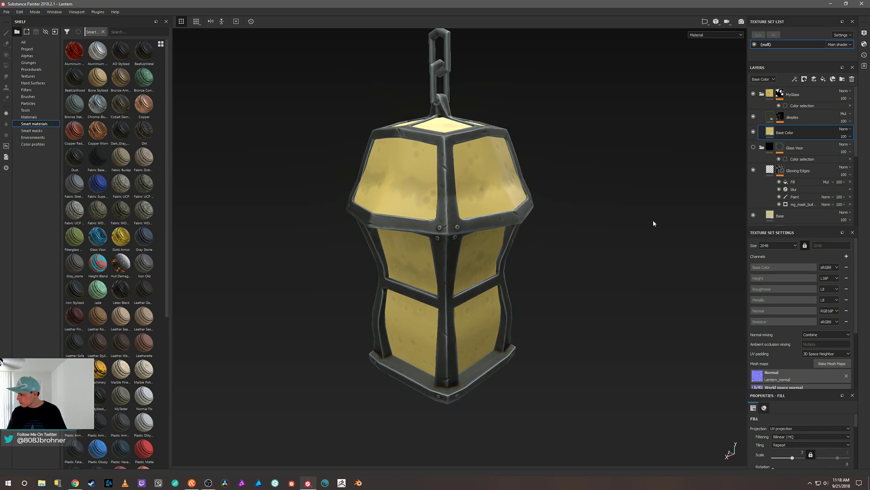
Add a new fill layer directly above dimples in the MyGlass folder and add an empty generator to its content
left_click(772, 118)
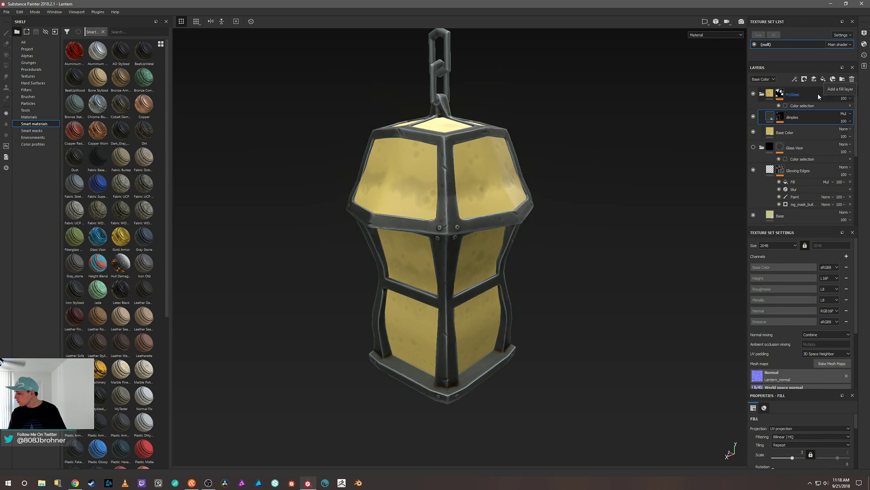
mouse_move(770, 170)
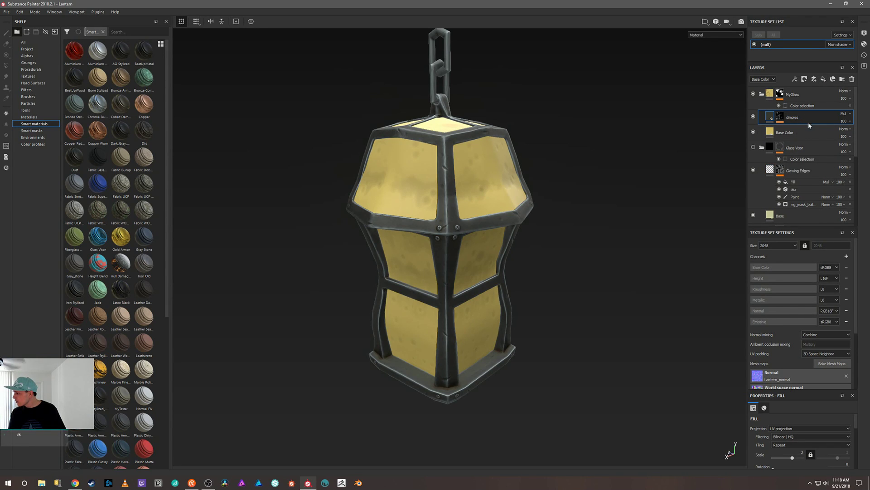
left_click(823, 80)
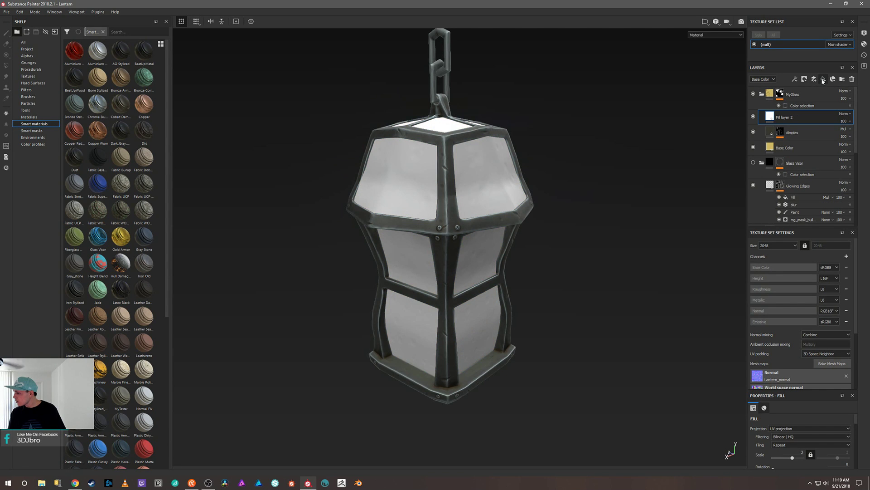
right_click(772, 118)
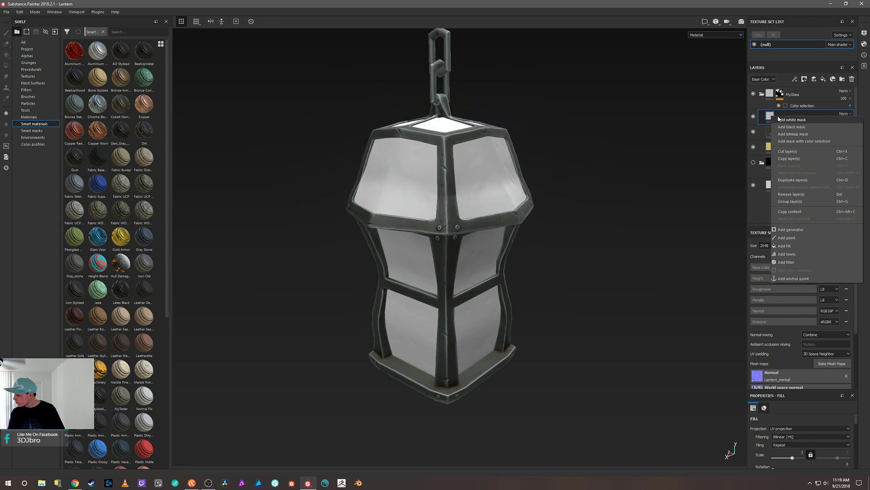
left_click(796, 231)
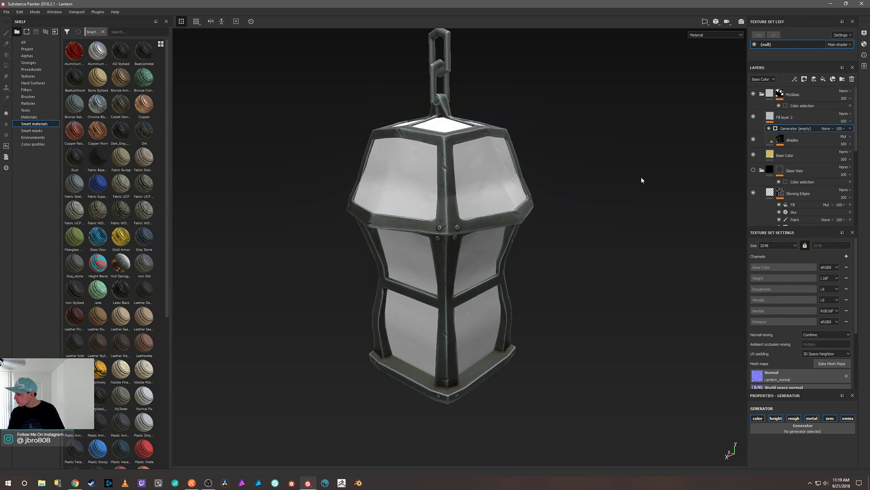
Remove the empty content generator from Fill layer 2 and give the layer a black mask driven by a Mask Editor generator
left_click(850, 129)
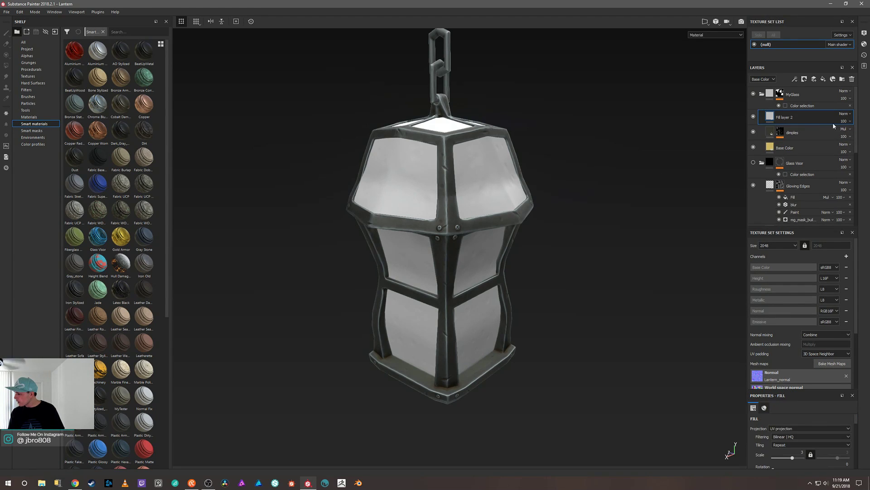
right_click(769, 118)
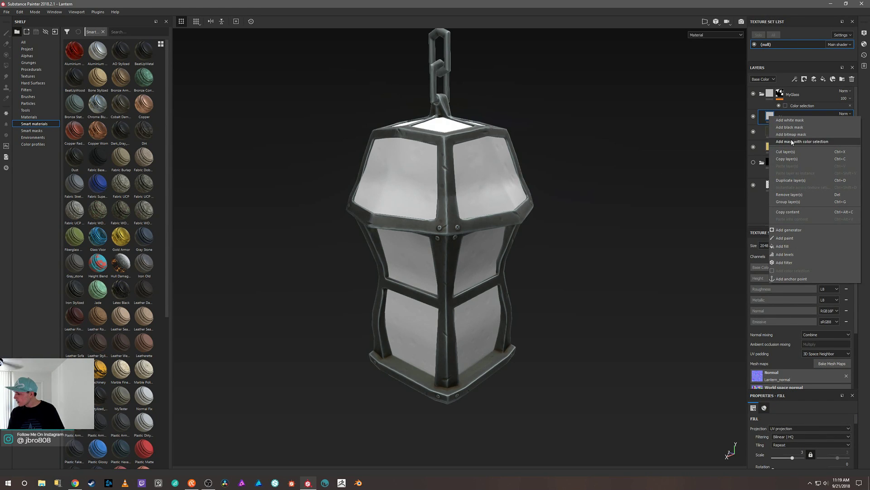
left_click(790, 127)
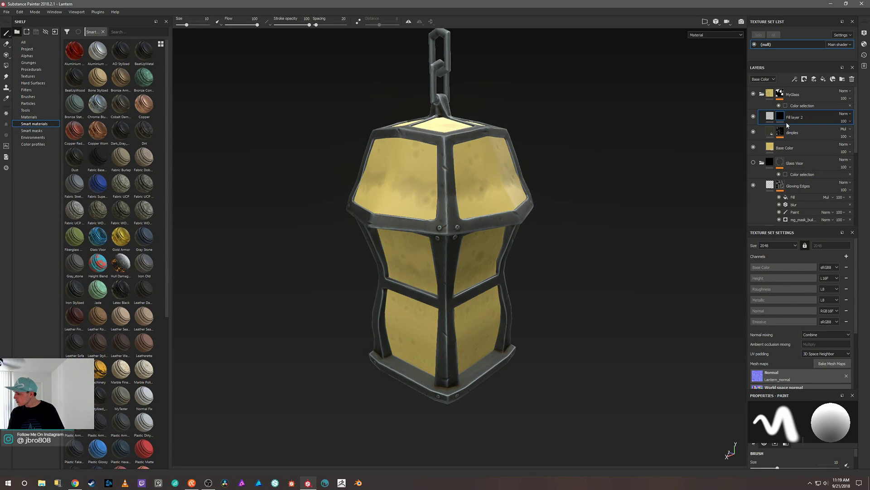
right_click(781, 117)
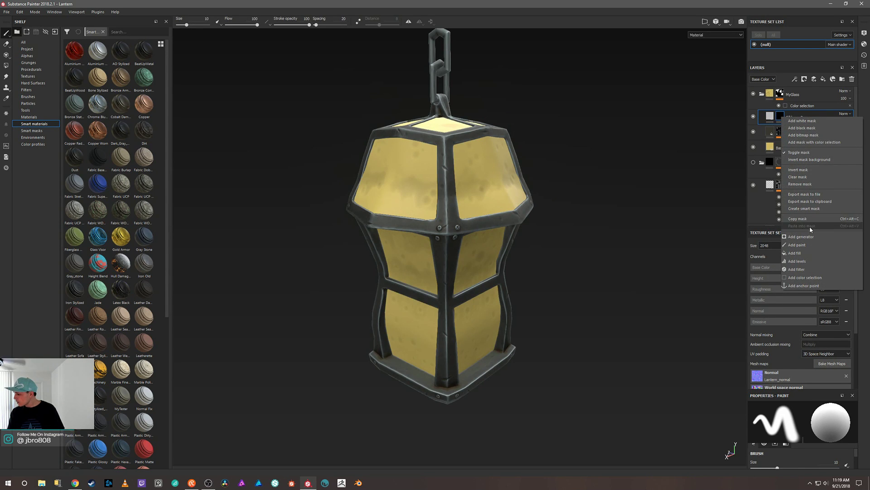
left_click(801, 237)
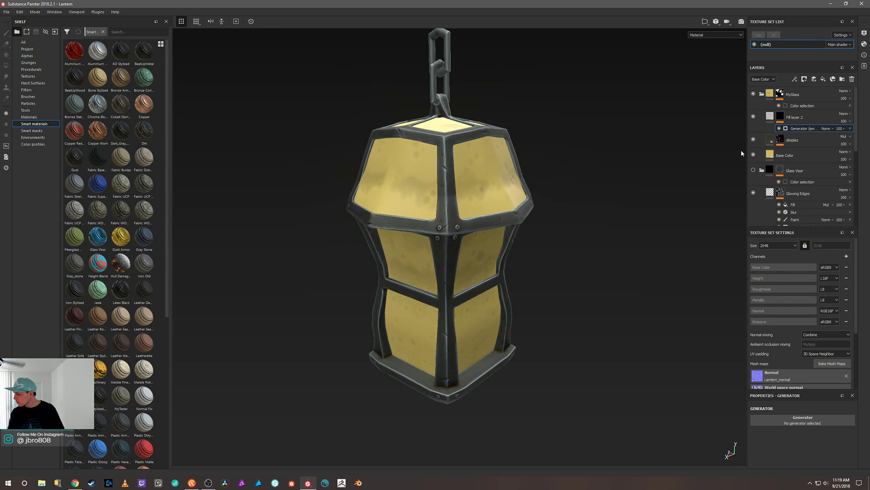
right_click(632, 163)
left_click(683, 185)
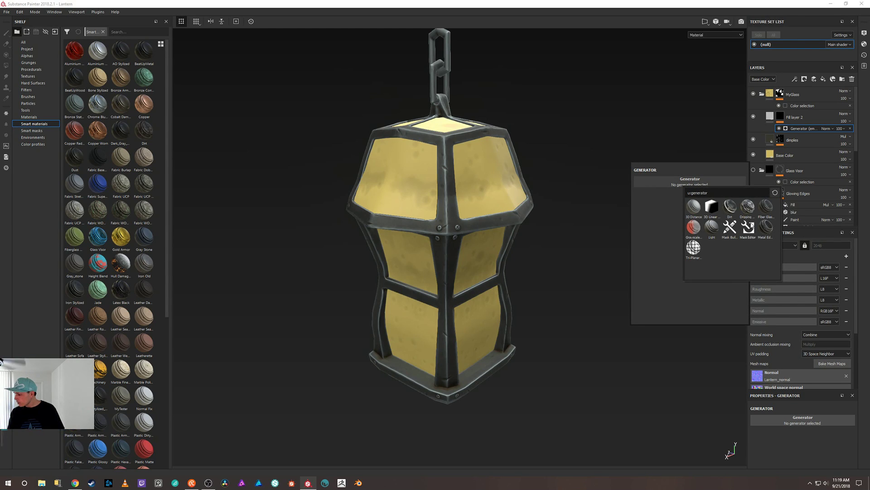
left_click(749, 227)
Look through the Mask Editor generator's parameters and image inputs for Fill layer 2's mask
scroll(686, 239, "down", 5)
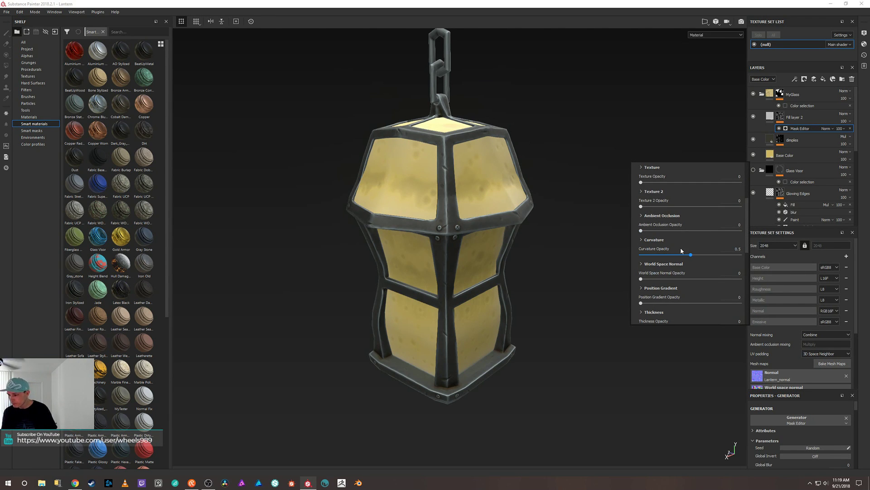
scroll(687, 244, "up", 1)
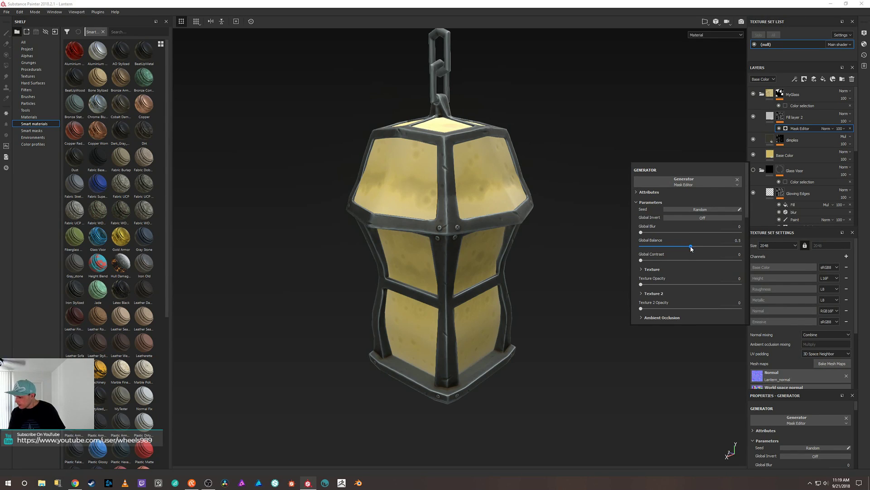
scroll(693, 250, "down", 3)
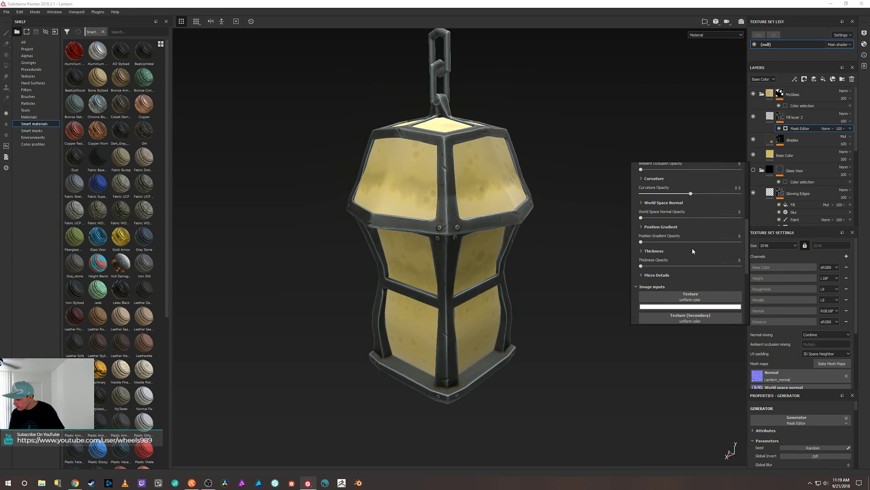
scroll(693, 251, "down", 2)
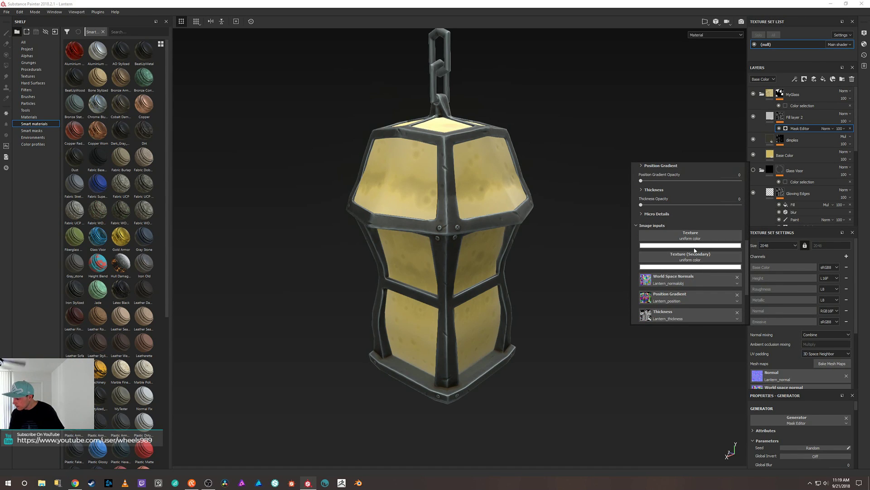
scroll(694, 250, "down", 3)
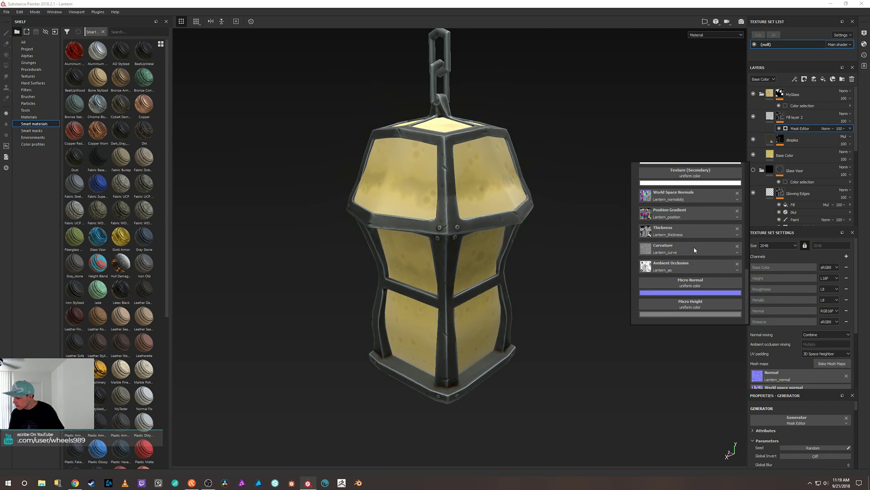
scroll(694, 250, "down", 5)
scroll(696, 249, "up", 5)
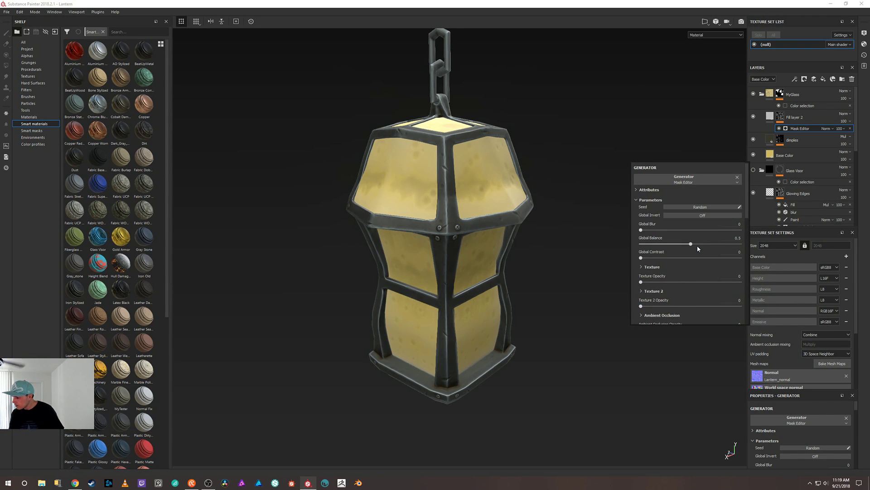
left_click(637, 192)
left_click(637, 192)
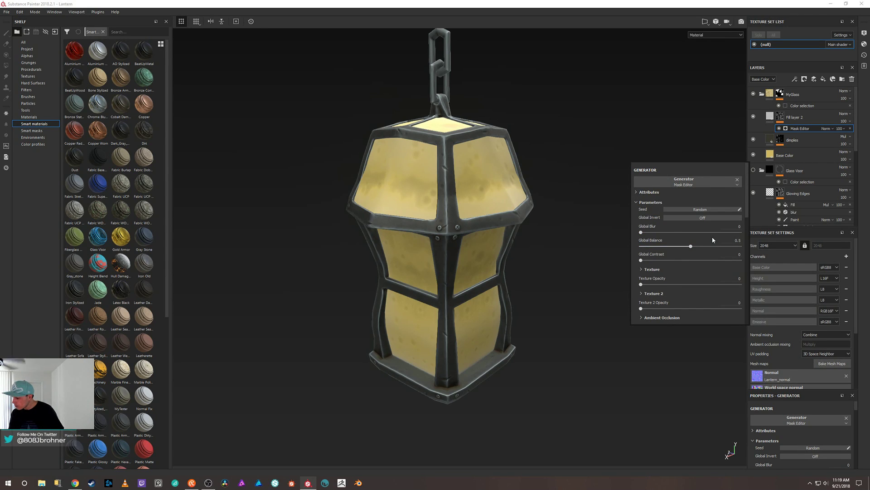
scroll(713, 239, "down", 10)
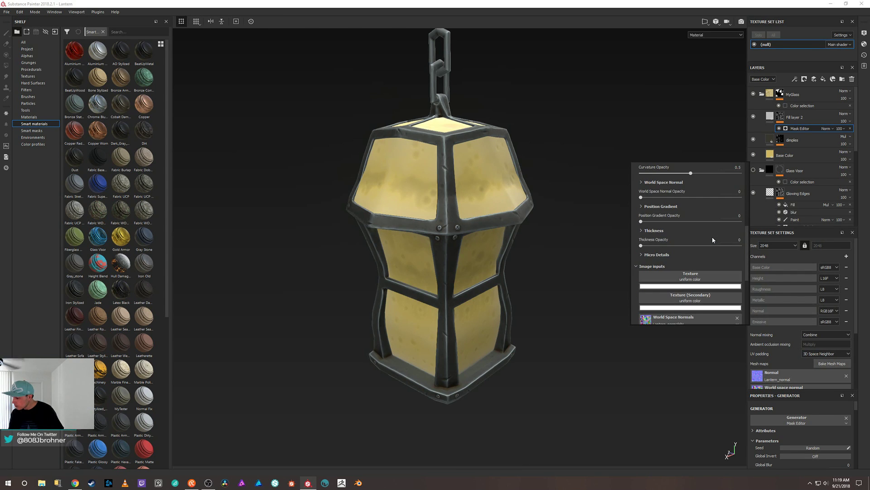
scroll(712, 237, "up", 4)
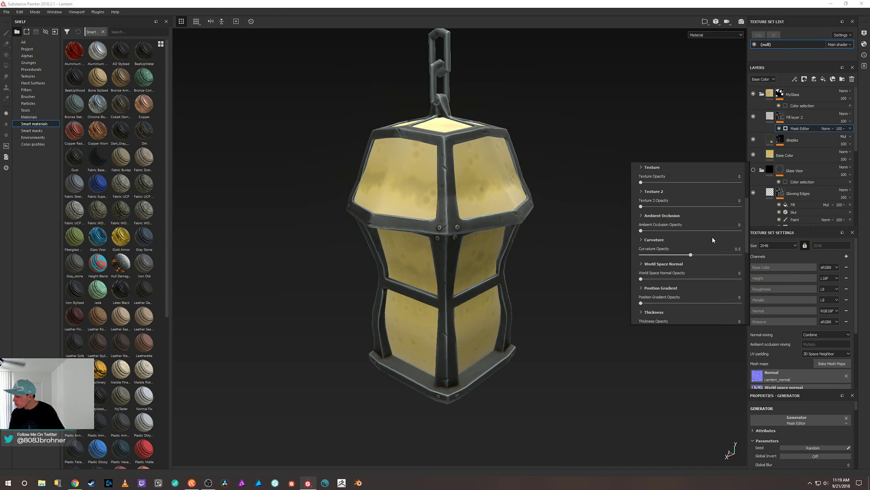
mouse_move(772, 196)
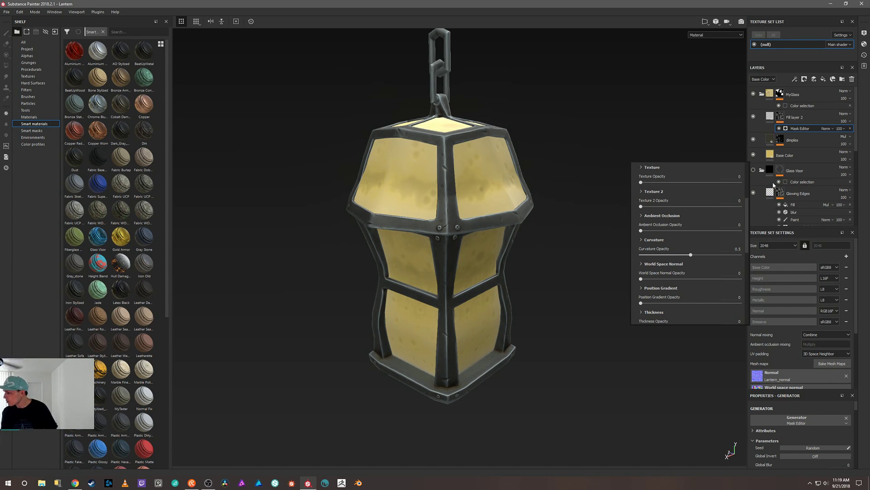
Delete Fill layer 2 from the MyGlass folder
left_click(705, 126)
left_click(790, 118)
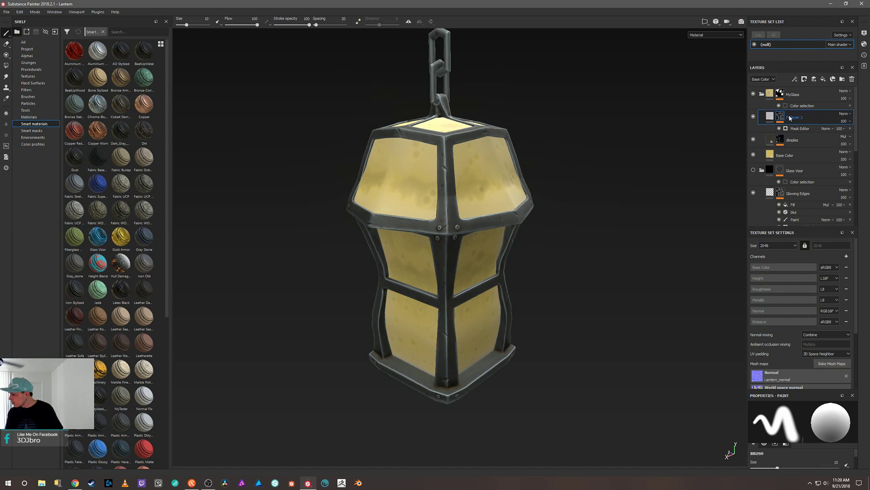
left_click(853, 79)
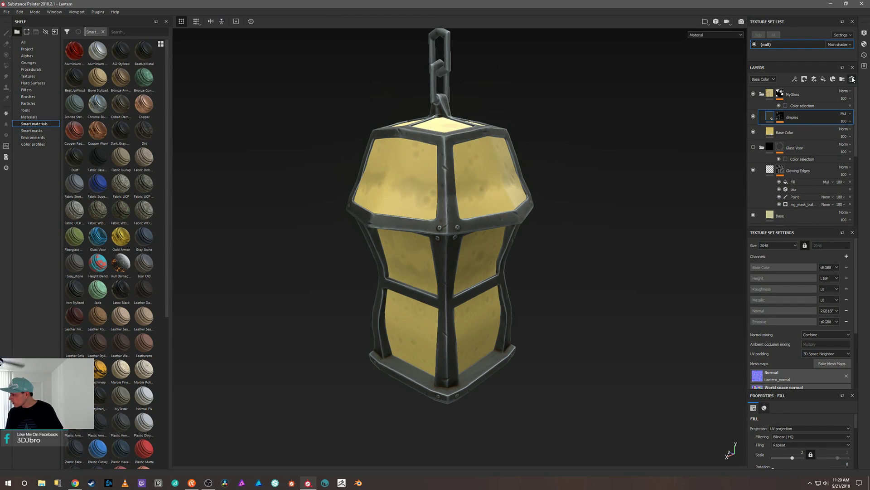
Copy the Glowing Edges layer from the Glass Visor folder and paste it above dimples in the MyGlass folder
left_click(811, 172)
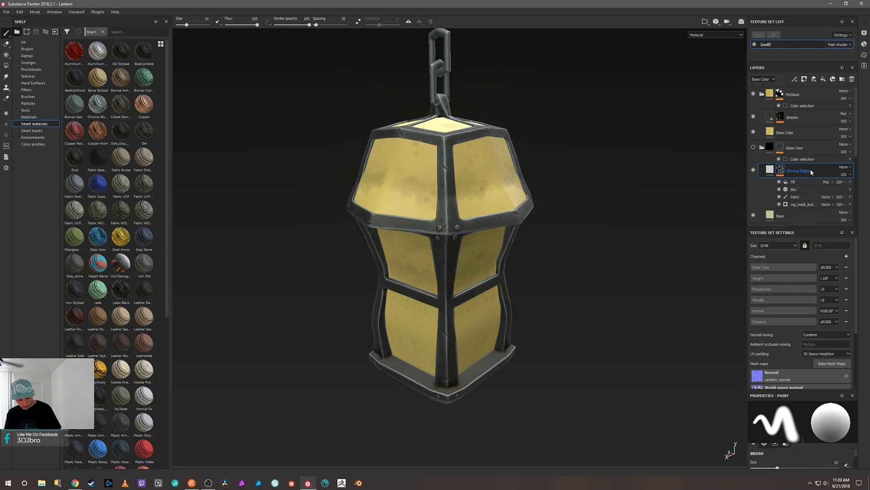
right_click(811, 172)
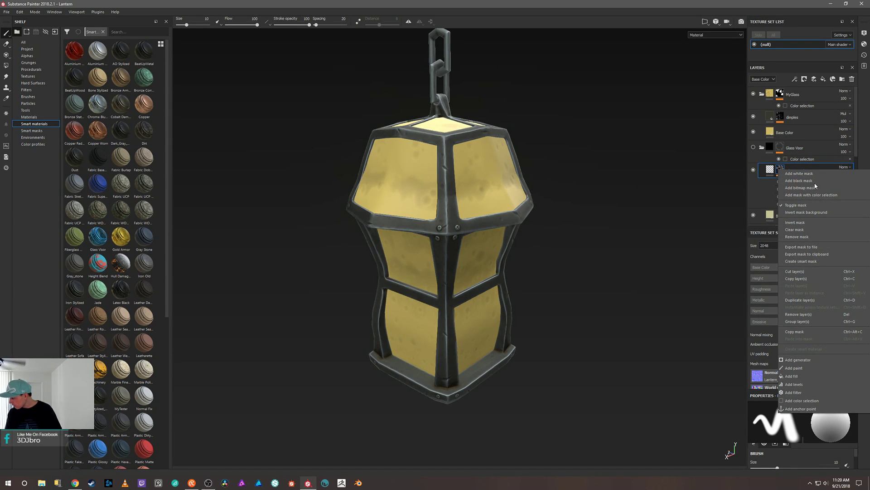
left_click(809, 281)
left_click(810, 113)
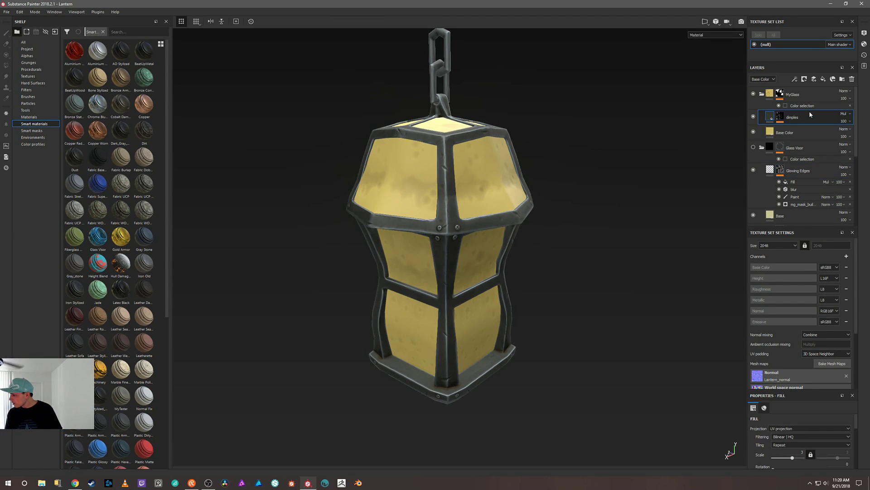
right_click(809, 110)
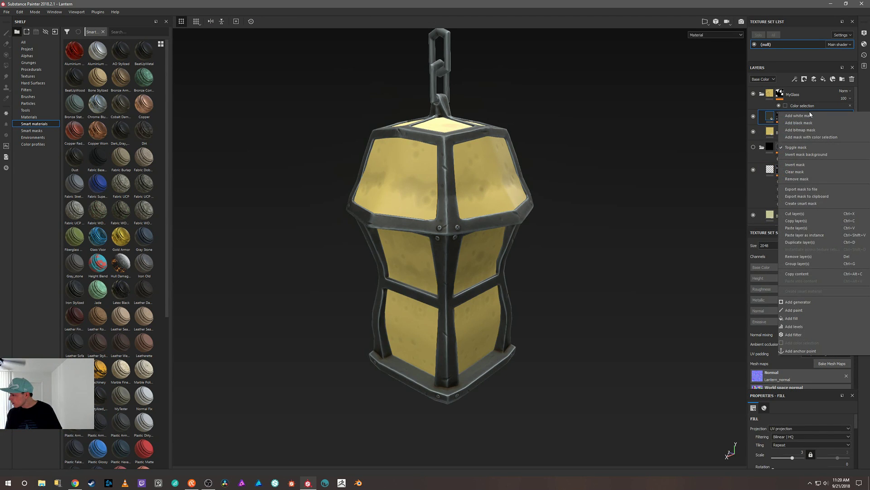
left_click(811, 228)
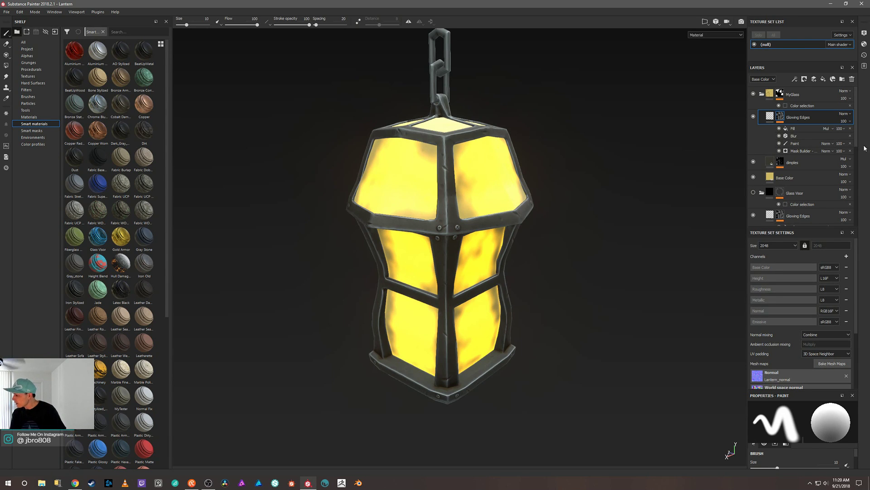
Remove the Paint effect from the mask of the Glowing Edges copy in MyGlass and view the panes from different angles
left_click(851, 143)
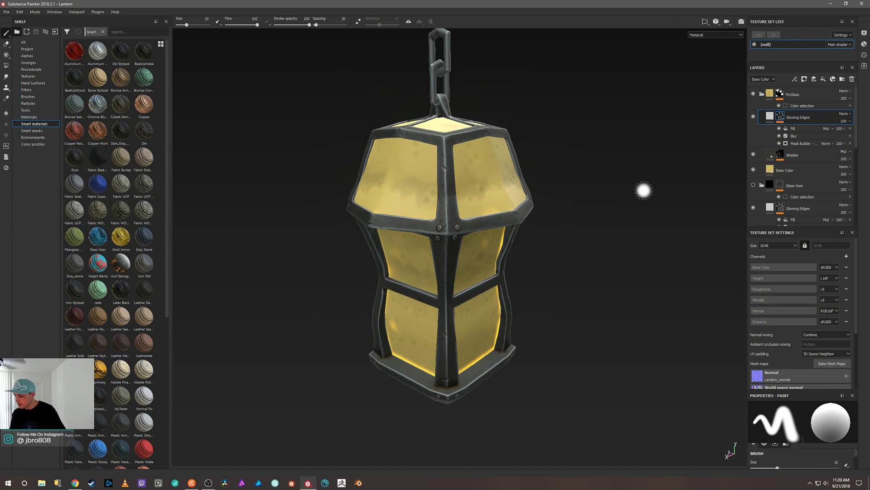
mouse_move(651, 215)
left_mouse_down("alt")
mouse_move(614, 195)
mouse_move(608, 154)
mouse_move(666, 163)
mouse_move(668, 219)
mouse_move(597, 220)
mouse_move(589, 171)
mouse_move(597, 142)
mouse_move(583, 189)
mouse_move(545, 181)
mouse_move(528, 142)
mouse_move(564, 132)
mouse_move(633, 158)
mouse_move(632, 196)
mouse_move(621, 181)
mouse_move(601, 239)
mouse_move(607, 259)
left_mouse_up("alt")
mouse_move(653, 195)
left_mouse_down("alt")
mouse_move(666, 151)
mouse_move(678, 167)
mouse_move(733, 167)
left_mouse_up("alt")
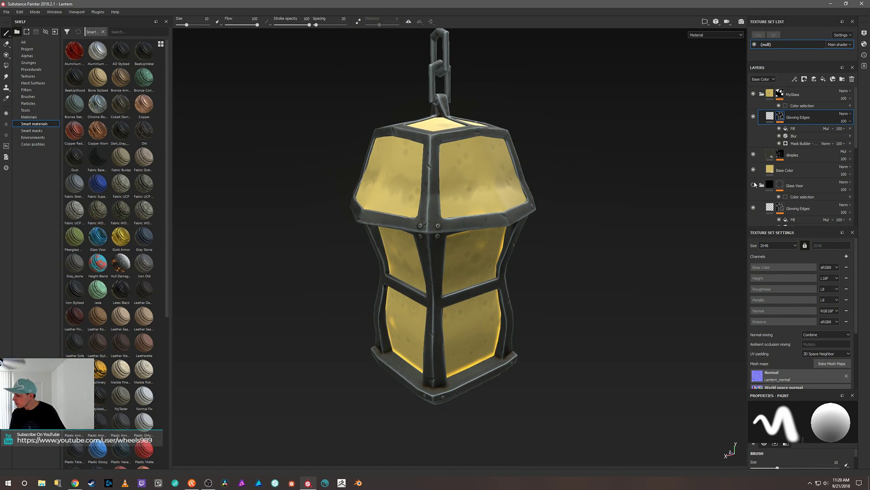
Toggle the visibility of the Base Color, dimples and Glowing Edges layers in MyGlass to compare each one's contribution to the panes
left_click(754, 170)
left_click(754, 170)
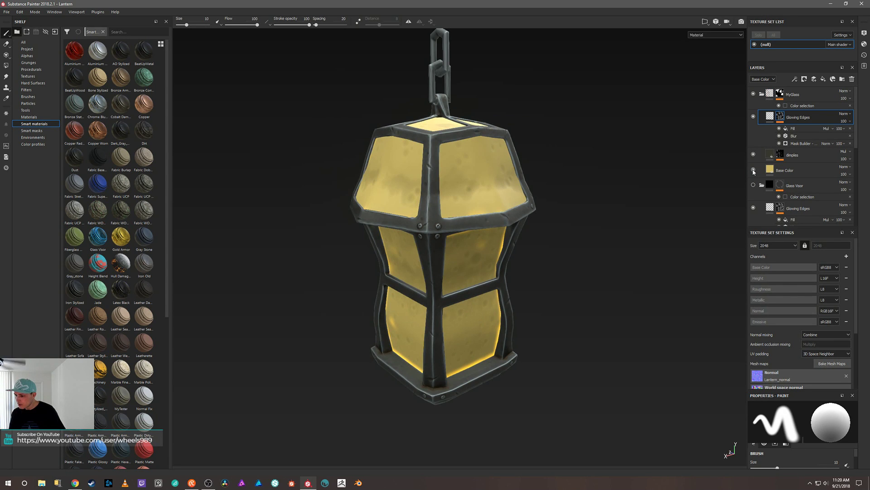
left_click(754, 170)
left_click(753, 170)
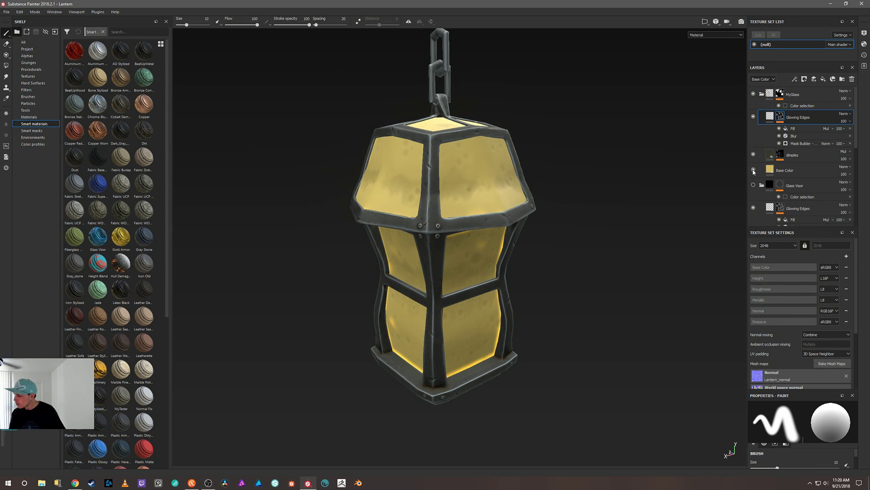
left_click(754, 155)
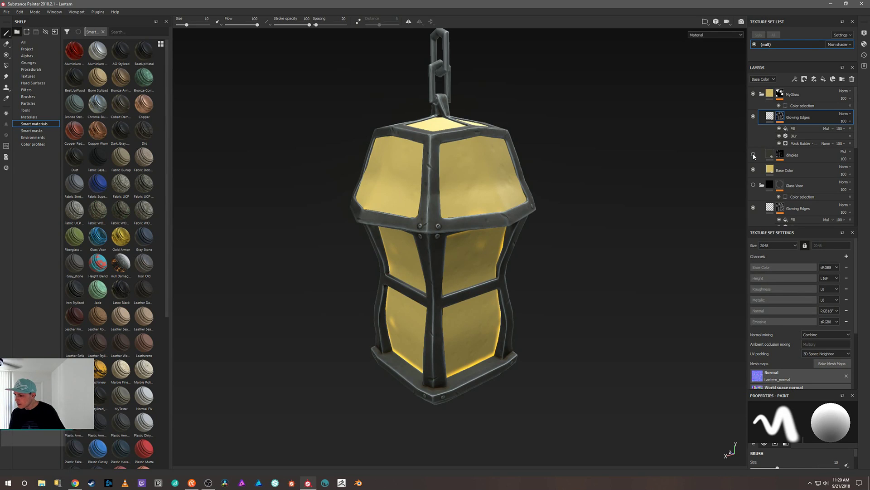
left_click(753, 155)
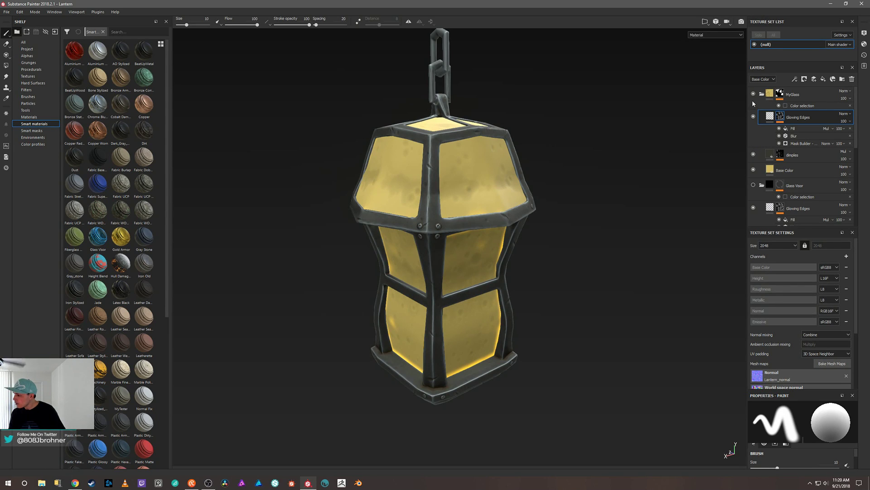
left_click(754, 116)
left_click(753, 116)
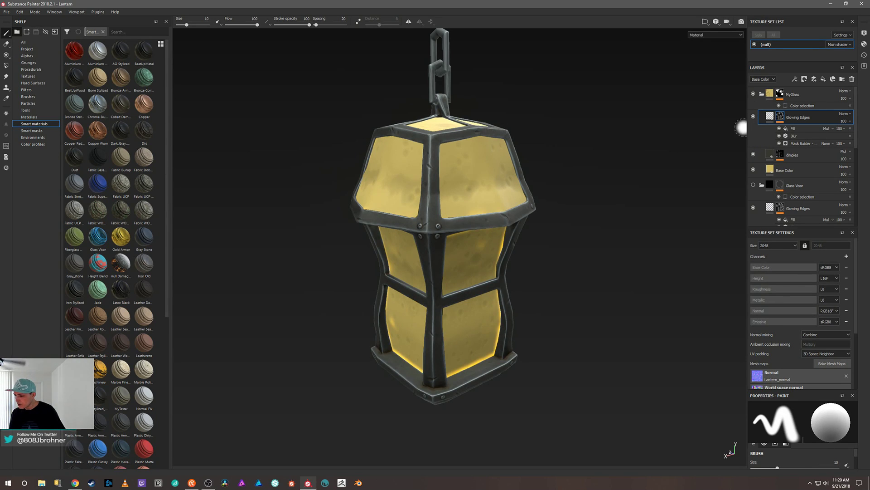
mouse_move(651, 181)
left_mouse_down("alt")
mouse_move(643, 174)
mouse_move(653, 173)
mouse_move(643, 188)
left_mouse_up("alt")
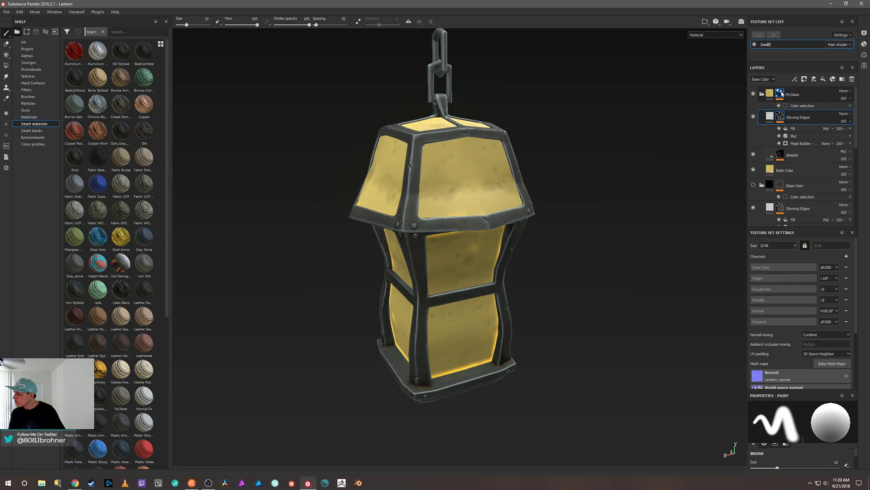
Open the MyGlass mask's color selection, pick the pane color from the ID view of the lantern and inspect the masked glass
mouse_move(782, 94)
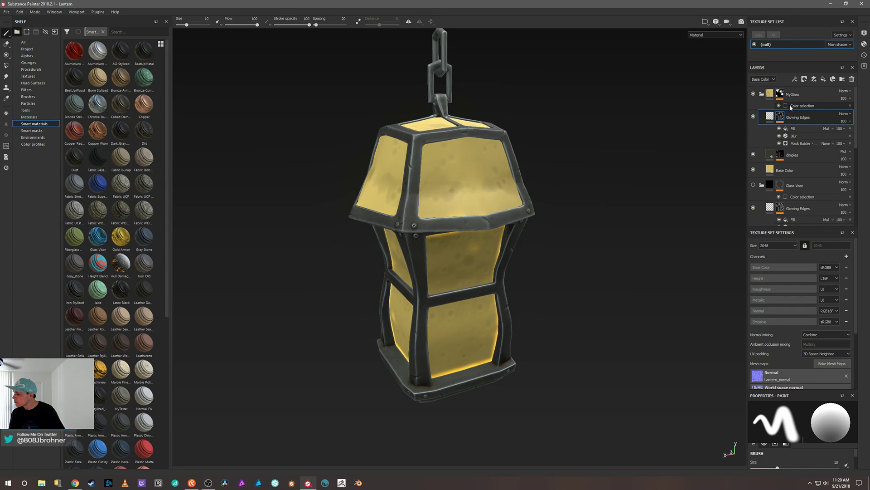
left_click(802, 105)
right_click(612, 170)
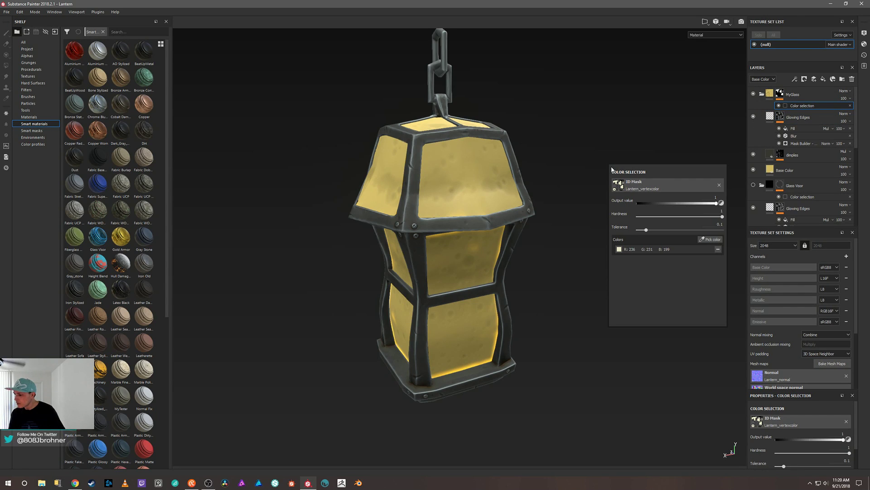
left_click(701, 239)
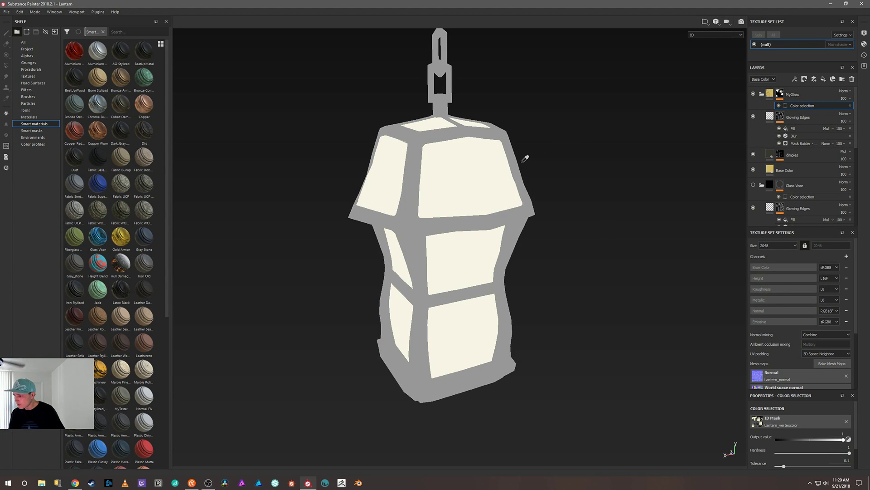
left_click(466, 186)
left_click_drag(616, 172, 556, 255, "alt")
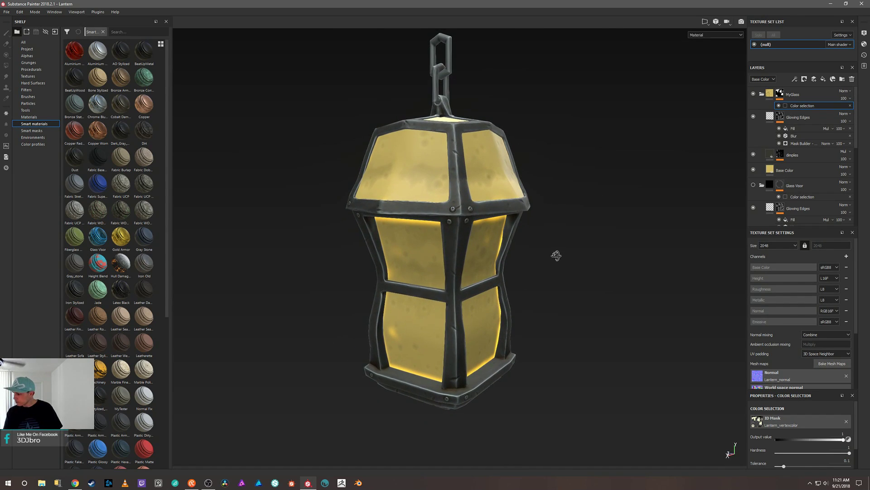
left_click(770, 119)
left_click(778, 119)
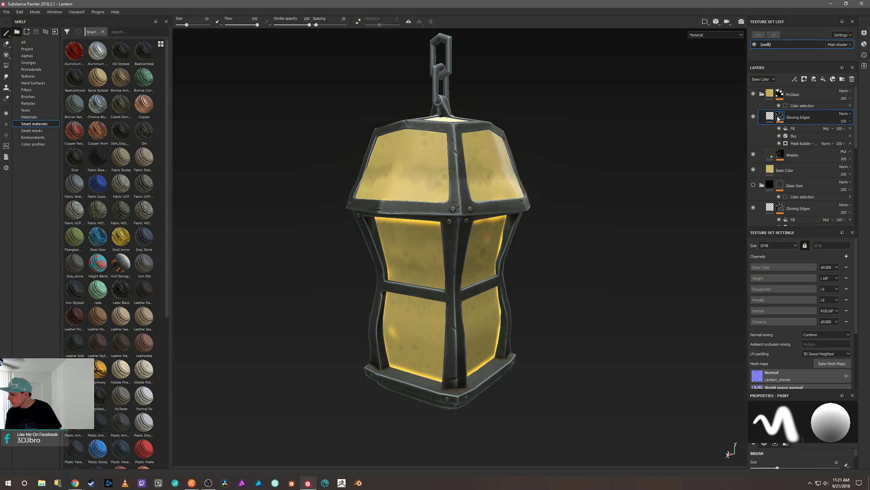
right_click(662, 159)
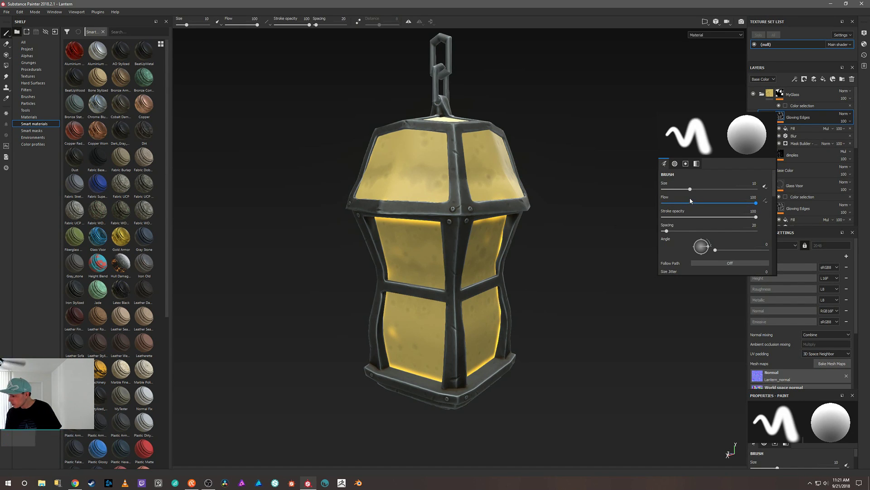
scroll(689, 199, "down", 5)
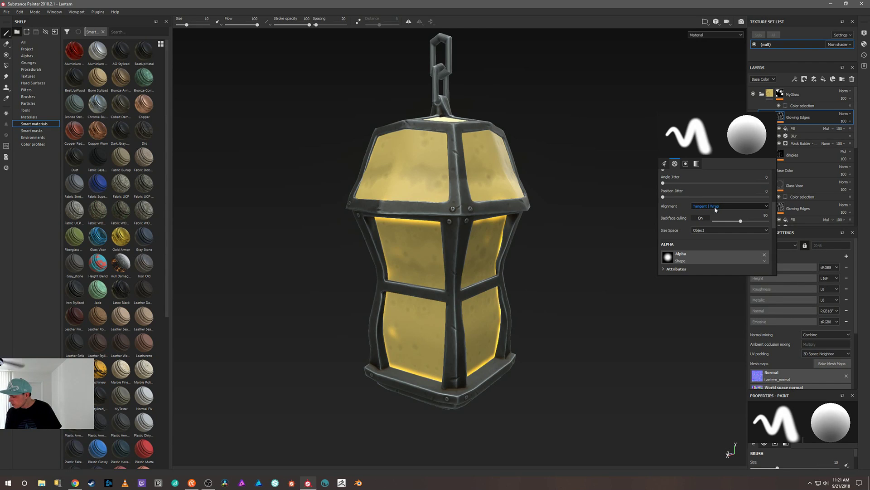
scroll(715, 207, "down", 4)
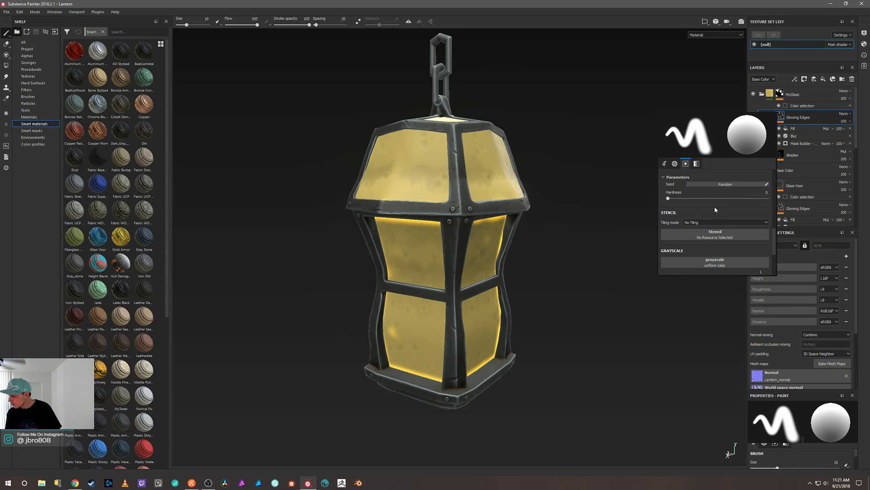
scroll(714, 205, "up", 5)
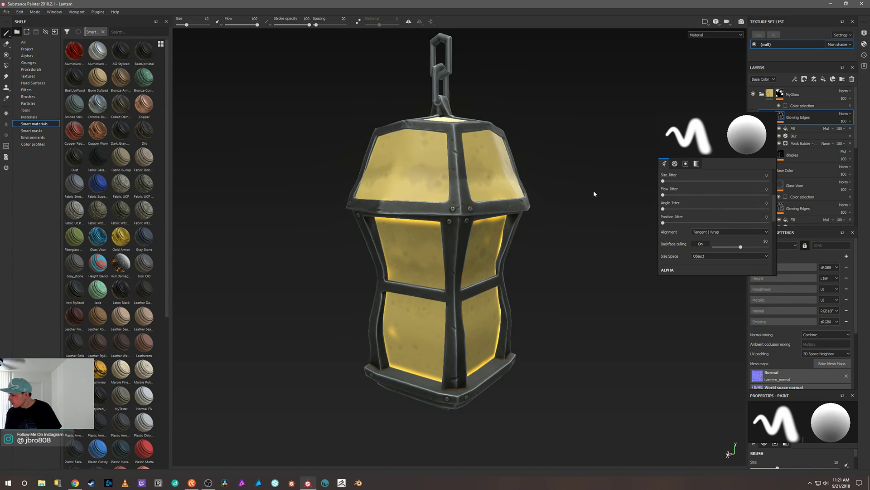
Turn on Invert in the Mask Builder - Legacy generator on the MyGlass Glowing Edges mask
left_click(814, 142)
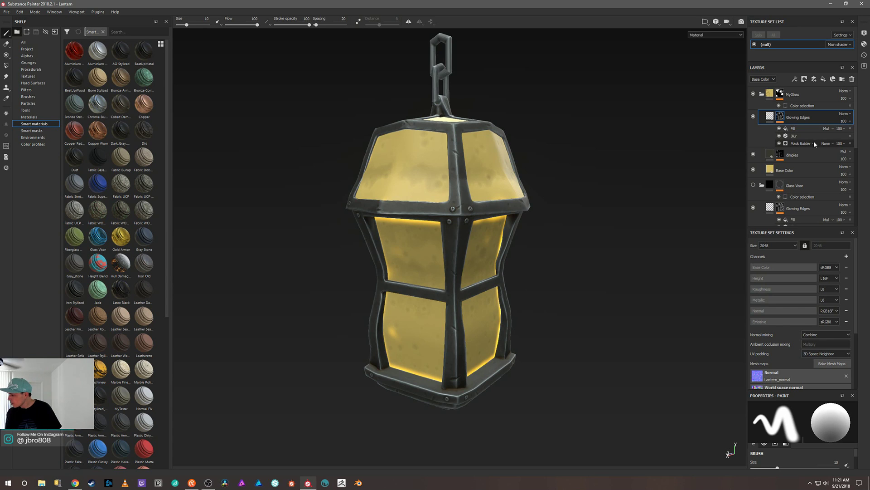
right_click(669, 173)
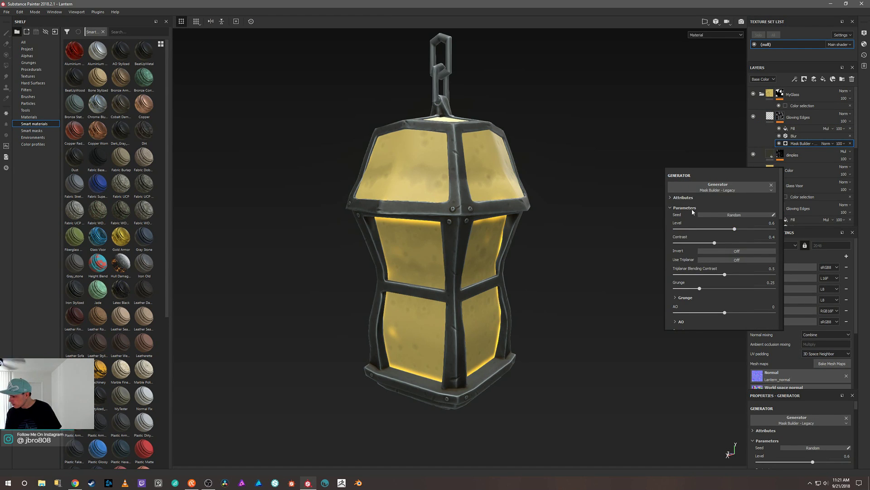
scroll(696, 210, "down", 2)
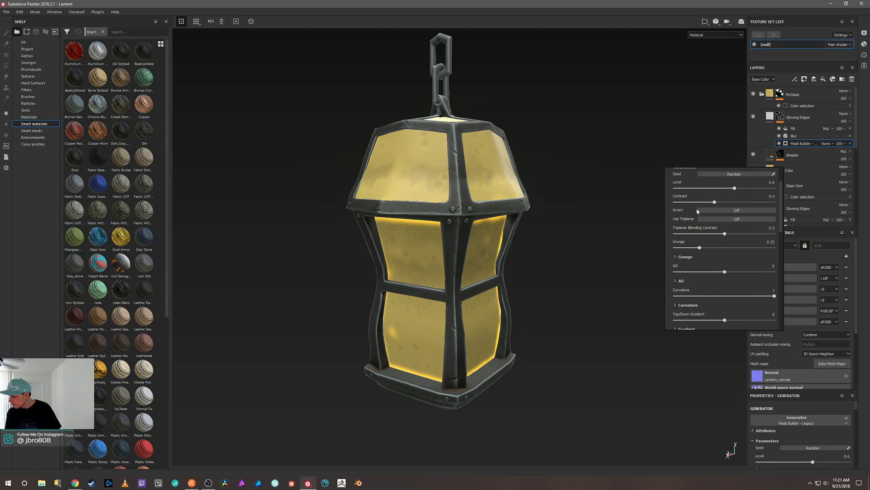
left_click(716, 212)
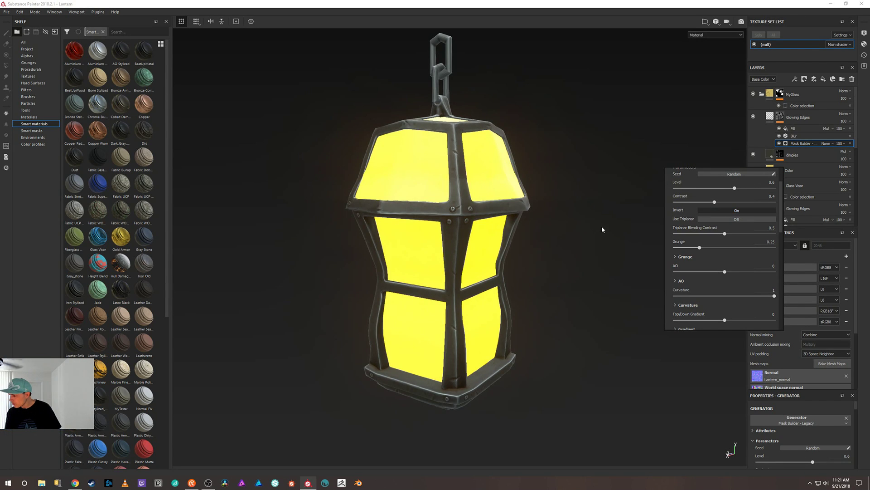
left_click(623, 169)
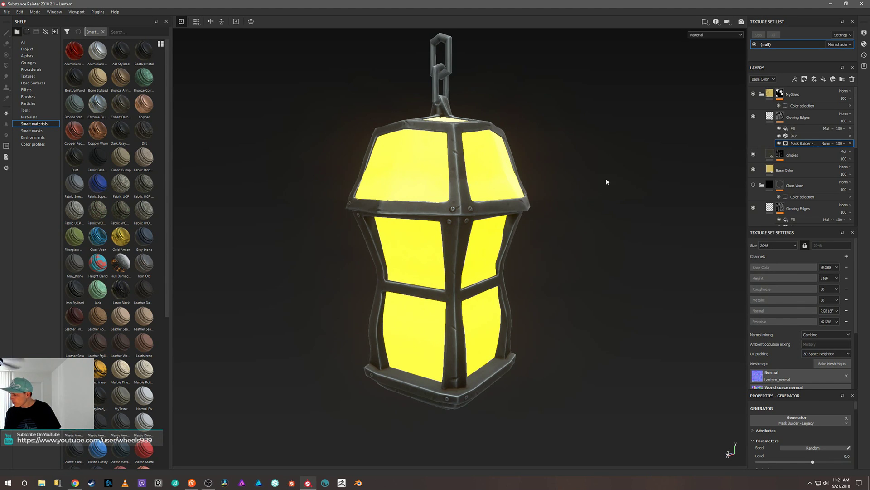
Try lower Curvature and a full Top/Down Gradient in the Mask Builder, returning Curvature to 1 and the gradient to 0.04
right_click(606, 180)
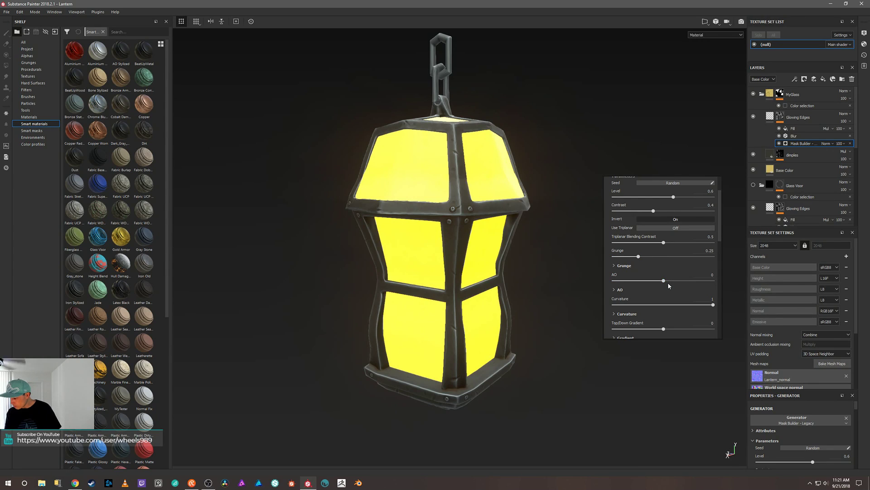
left_click_drag(713, 305, 707, 305)
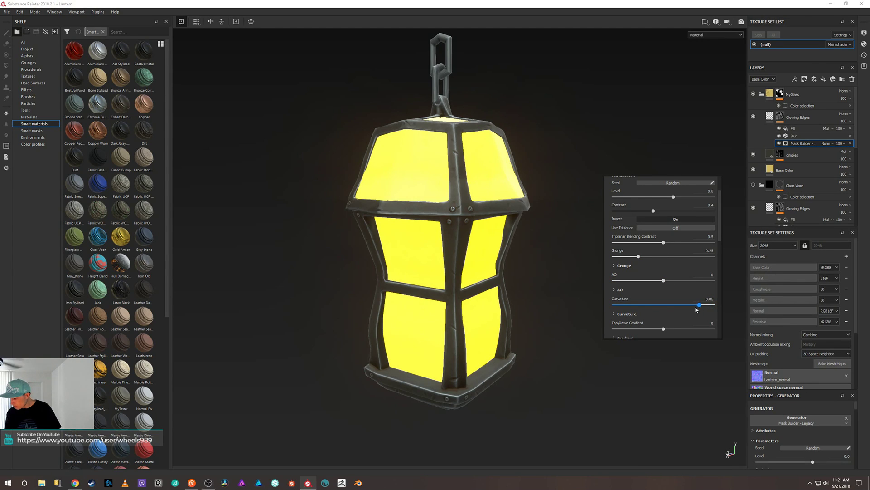
left_click_drag(648, 309, 720, 306)
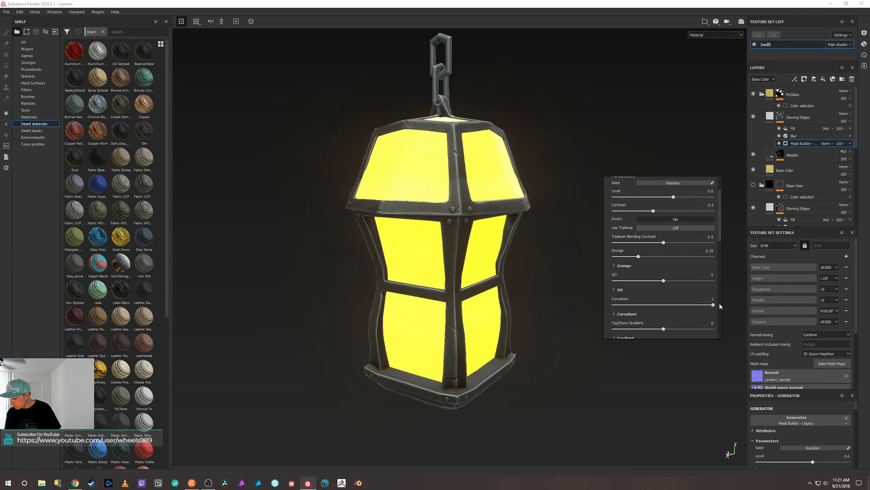
left_click_drag(664, 331, 719, 329)
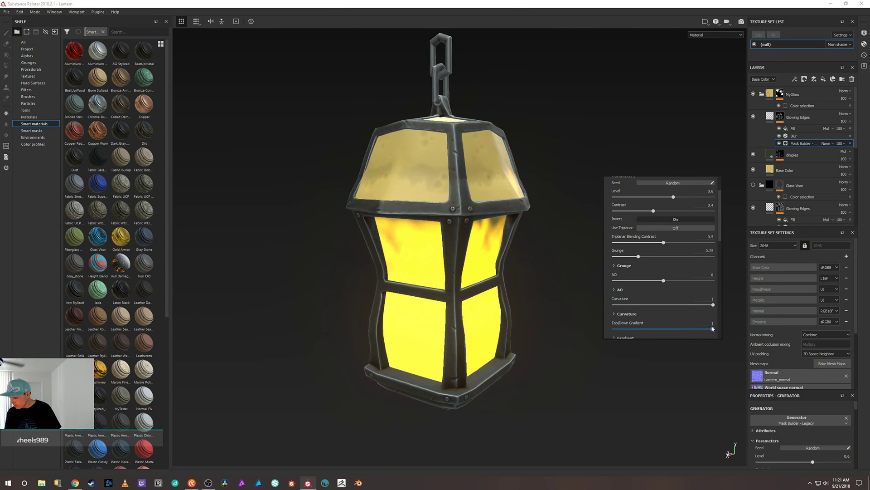
left_click_drag(713, 329, 665, 331)
Look through the Mask Builder's detailed Curvature parameters, set Top/Down Gradient to 1 and inspect the panes from another angle
scroll(621, 313, "down", 2)
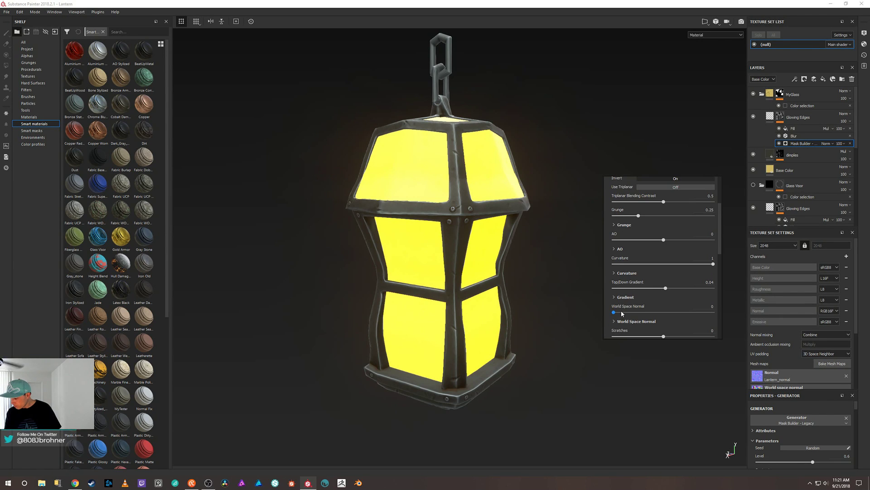
left_click(614, 273)
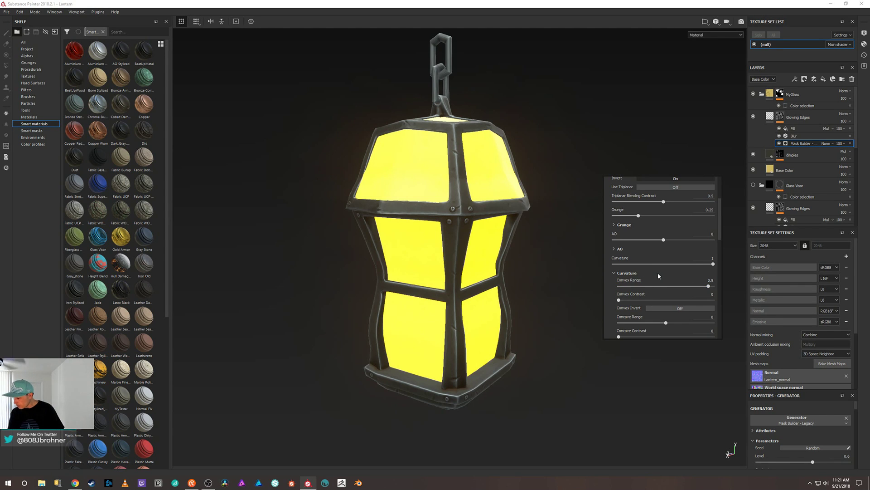
scroll(657, 273, "down", 3)
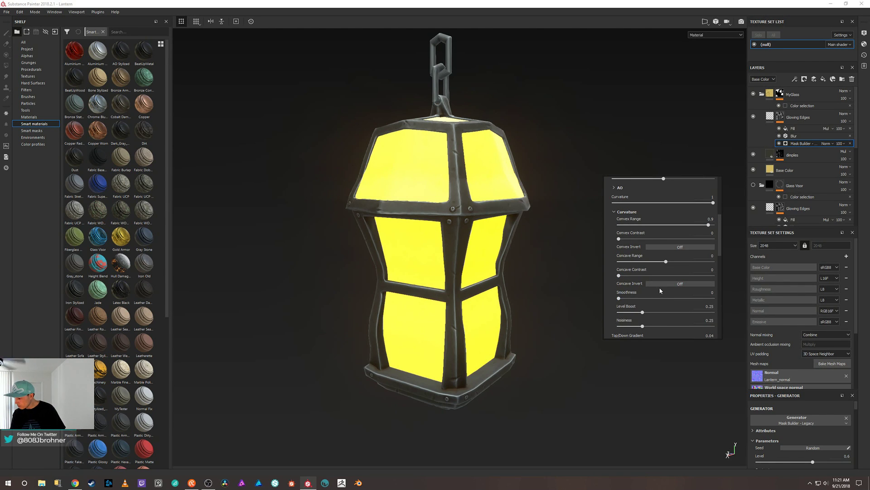
scroll(660, 290, "down", 2)
left_click_drag(665, 300, 741, 294)
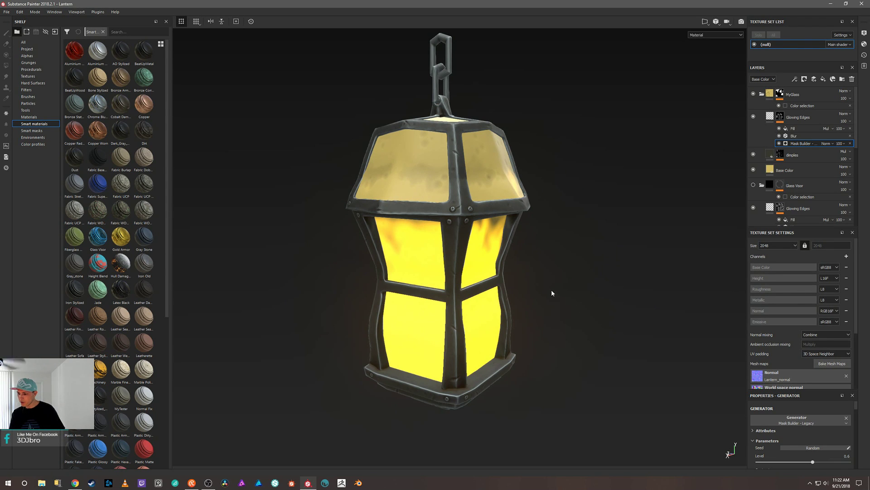
left_click_drag(630, 291, 570, 294, "alt")
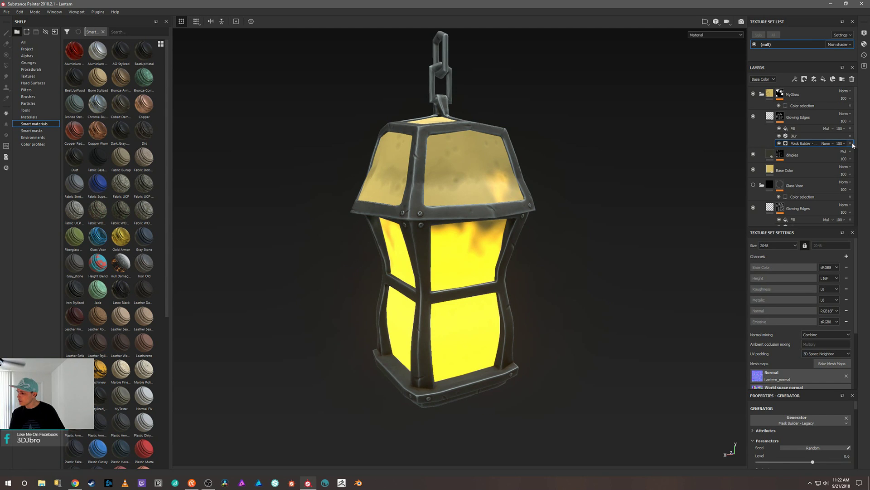
Replace the Mask Builder - Legacy generator on the Glowing Edges mask with Mask Editor and turn on Global Invert
right_click(647, 205)
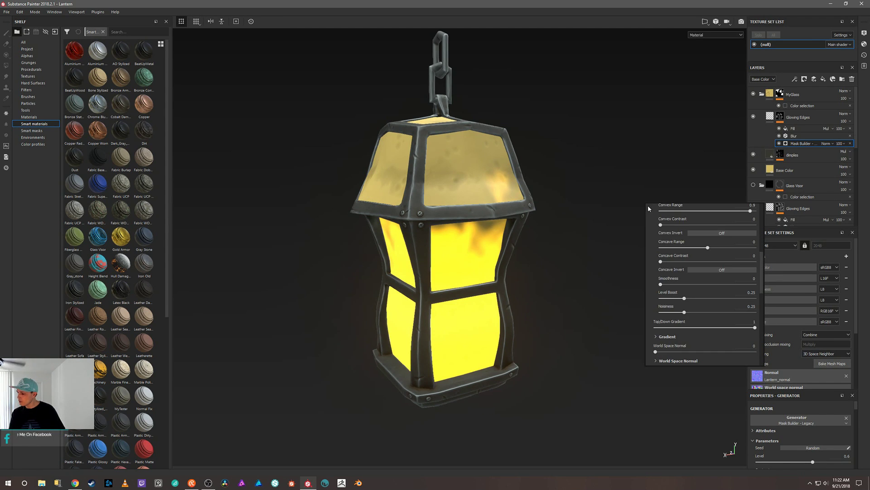
scroll(684, 238, "up", 8)
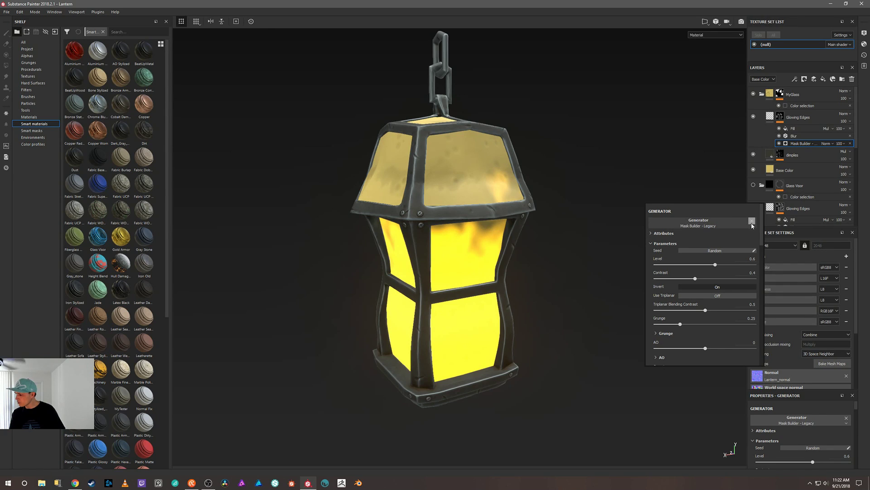
left_click(752, 226)
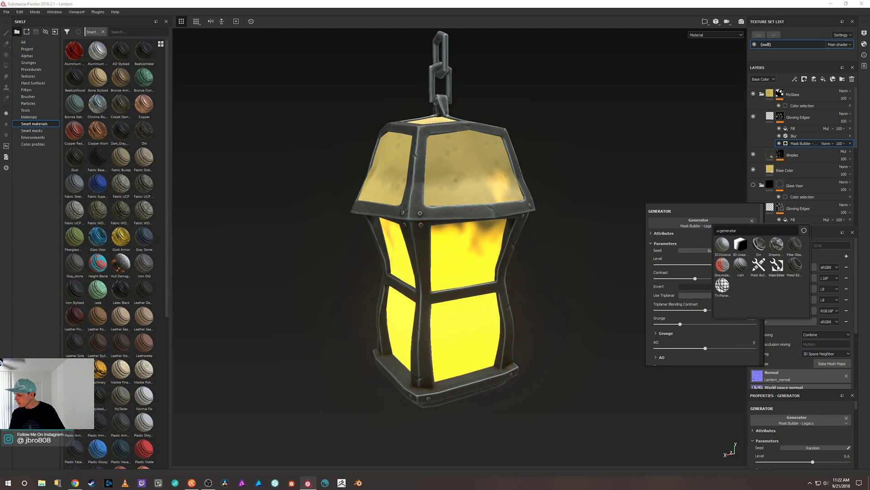
left_click(777, 266)
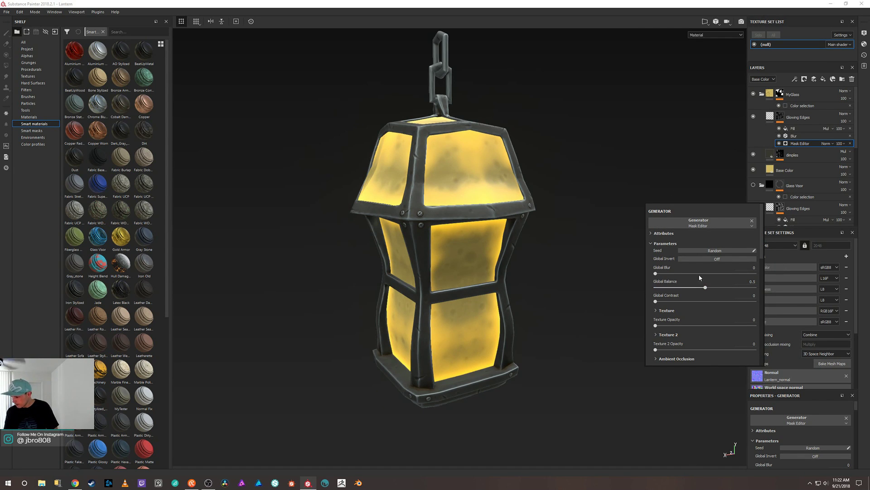
left_click(712, 260)
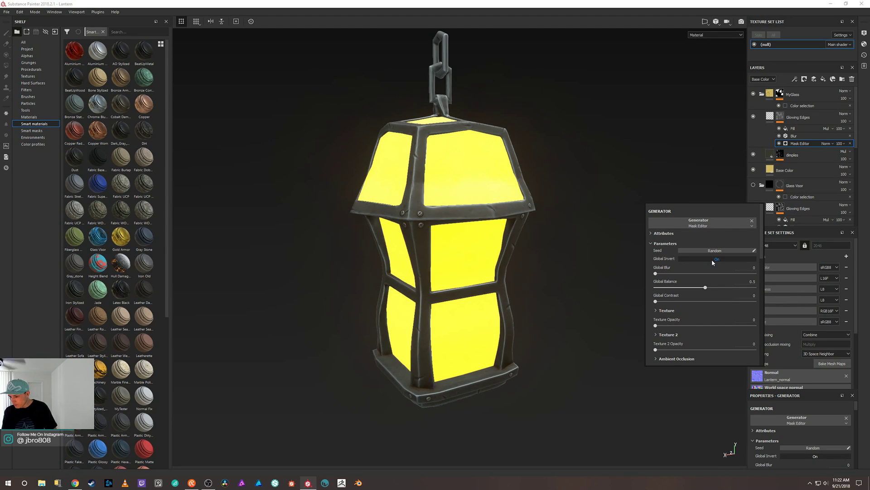
Set the curvature mode of the Mask Editor generator to Cavities
scroll(714, 295, "down", 3)
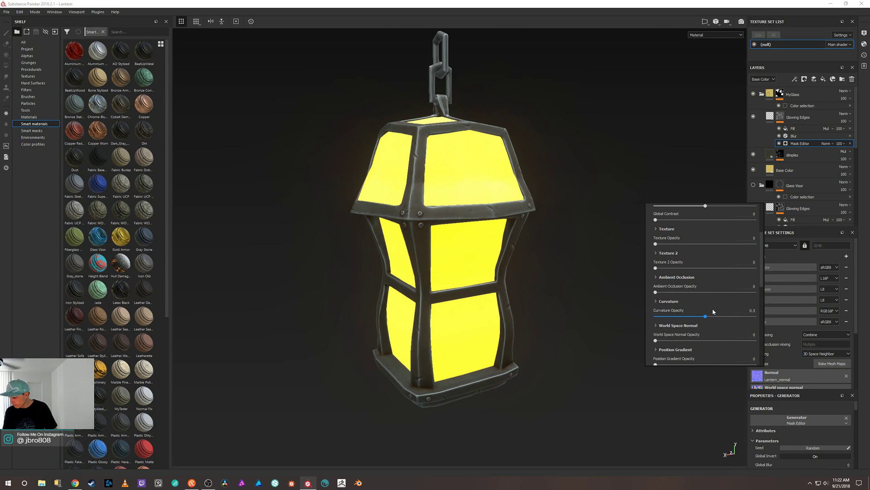
scroll(713, 312, "down", 2)
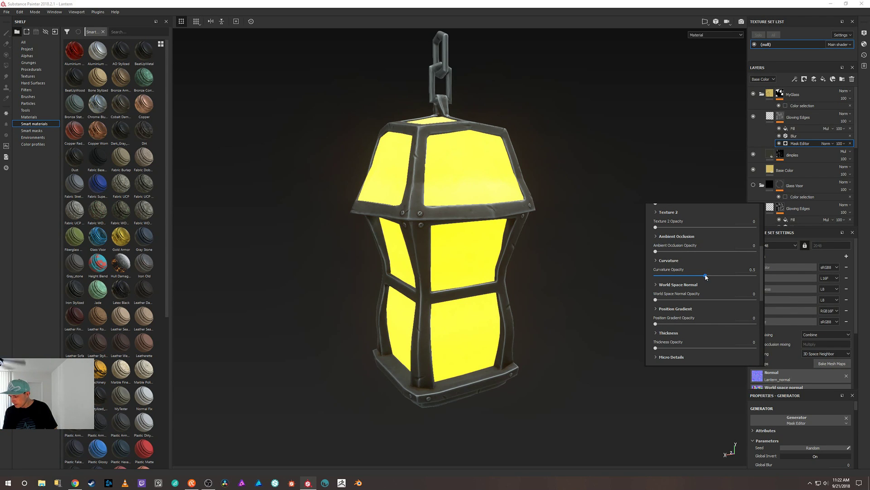
left_click(667, 261)
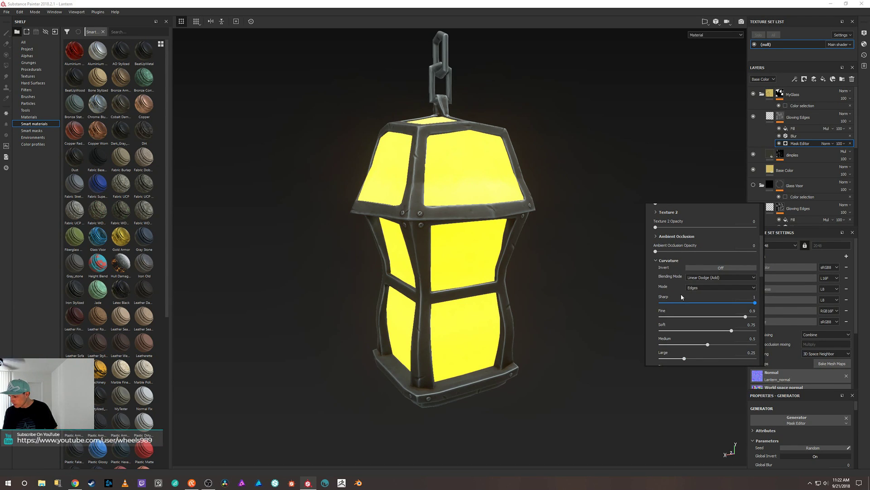
left_click(713, 288)
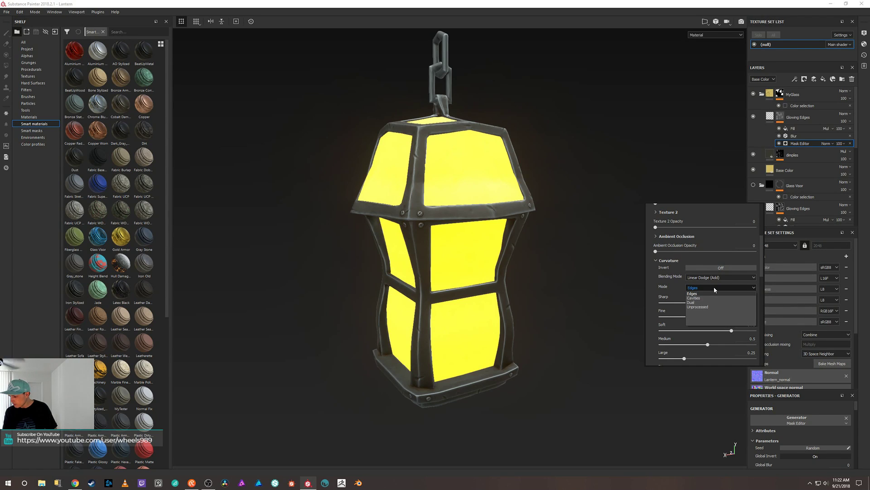
left_click(713, 298)
Try different Curvature Opacity values in the Mask Editor and leave it at 0.53
scroll(714, 297, "down", 4)
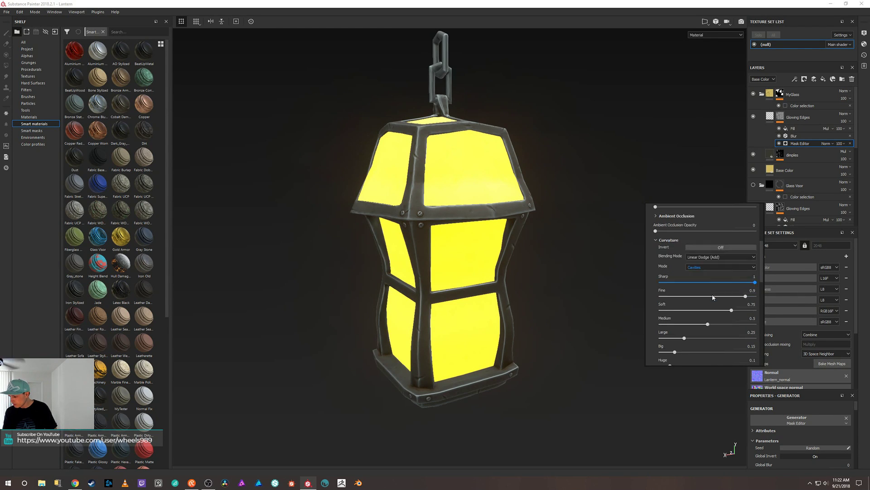
left_click_drag(706, 347, 737, 345)
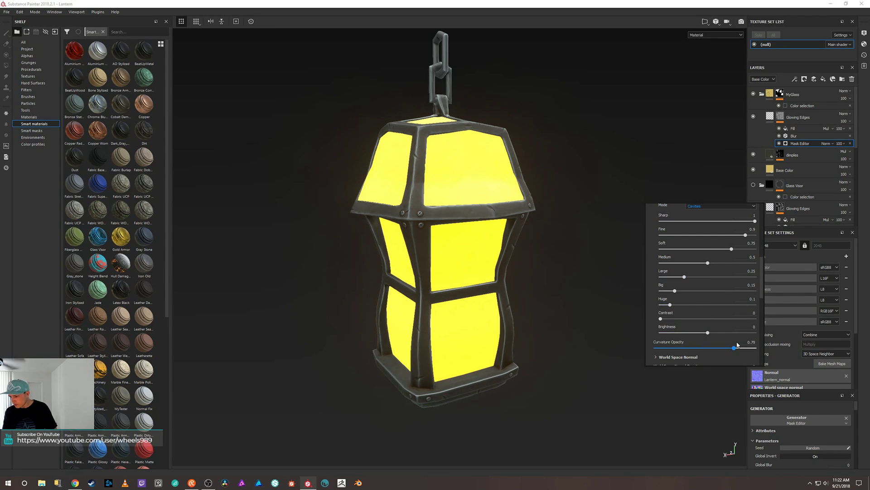
left_click_drag(665, 345, 734, 343)
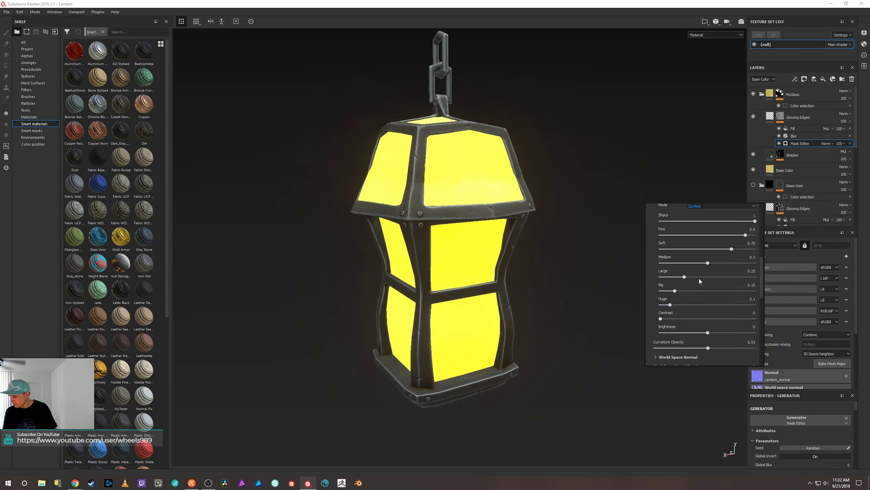
Set the Mask Editor's curvature Huge, Big, Large, Medium, Soft, Fine and Sharp values all to 0
left_click_drag(675, 291, 660, 304)
left_click_drag(684, 276, 660, 277)
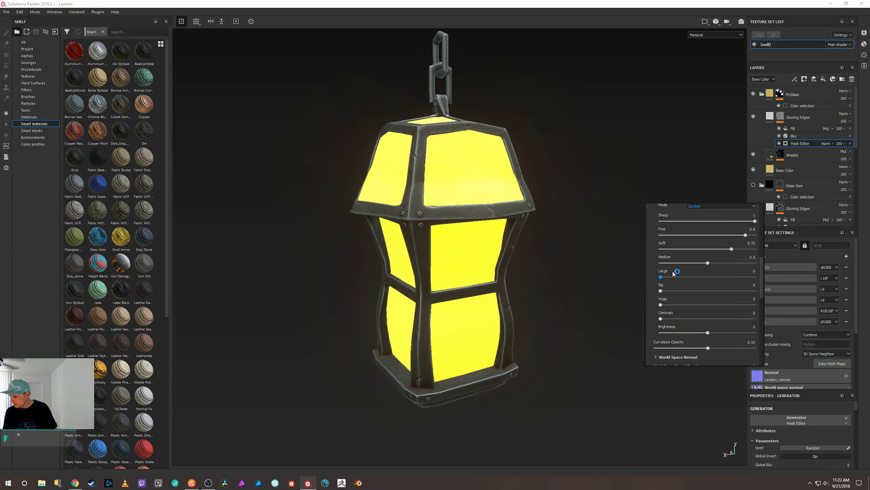
left_click_drag(708, 263, 660, 263)
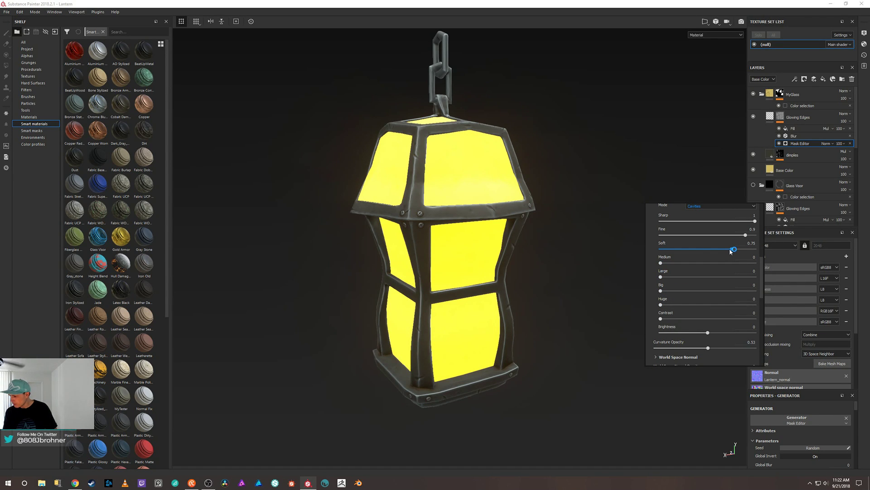
left_click_drag(733, 249, 660, 249)
left_click_drag(745, 235, 651, 244)
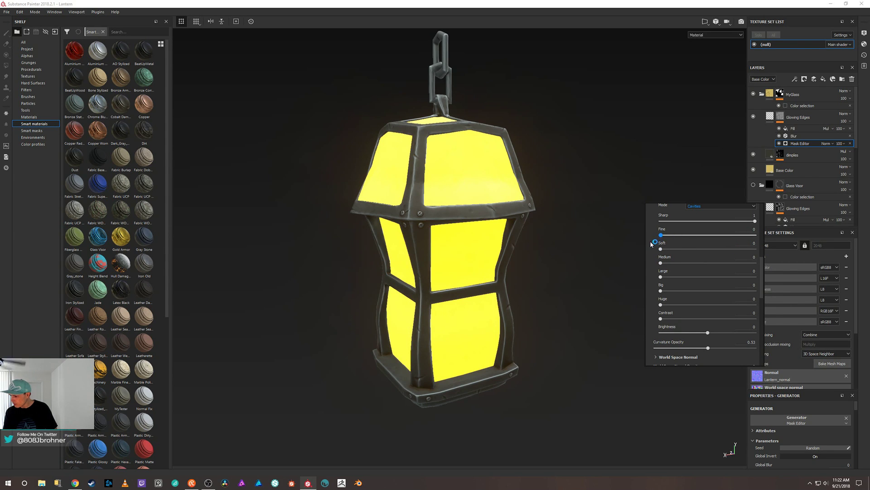
left_click_drag(755, 221, 662, 231)
scroll(693, 241, "up", 2)
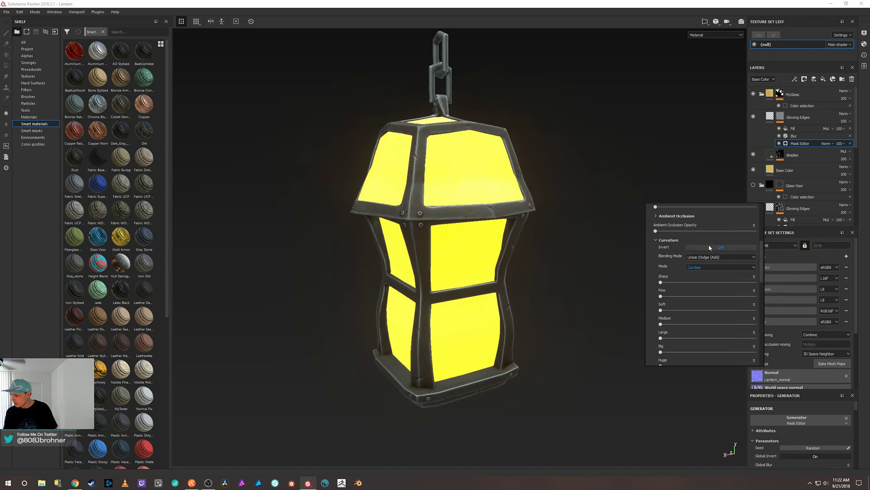
Set the Mask Editor's curvature mode to Edges and Sharp to 1, trying the curvature Invert and leaving it off
left_click(711, 268)
left_click(713, 272)
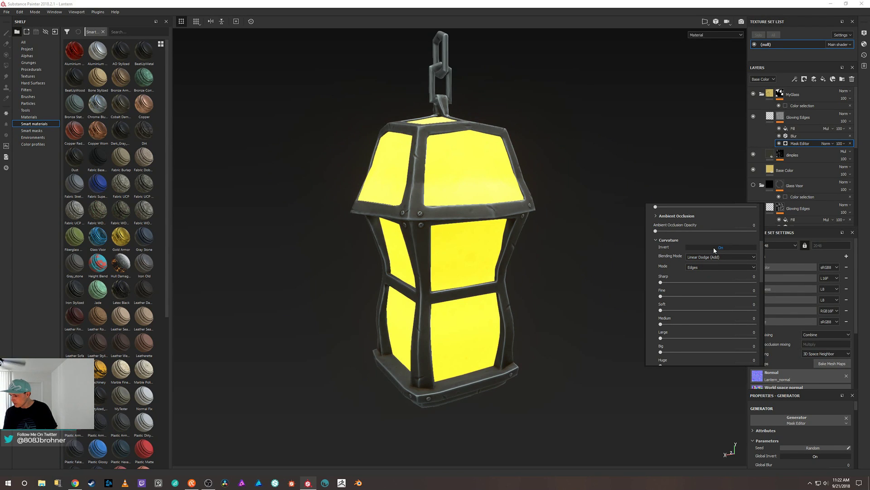
left_click(715, 248)
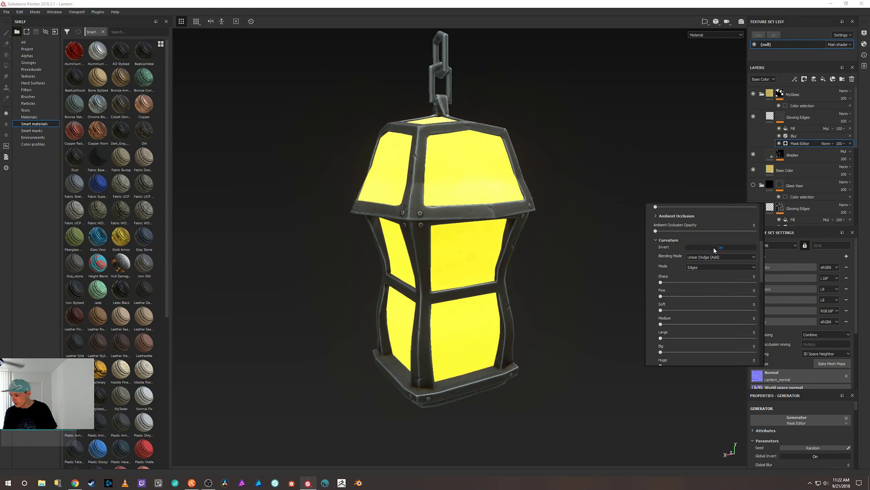
left_click_drag(771, 279, 768, 280)
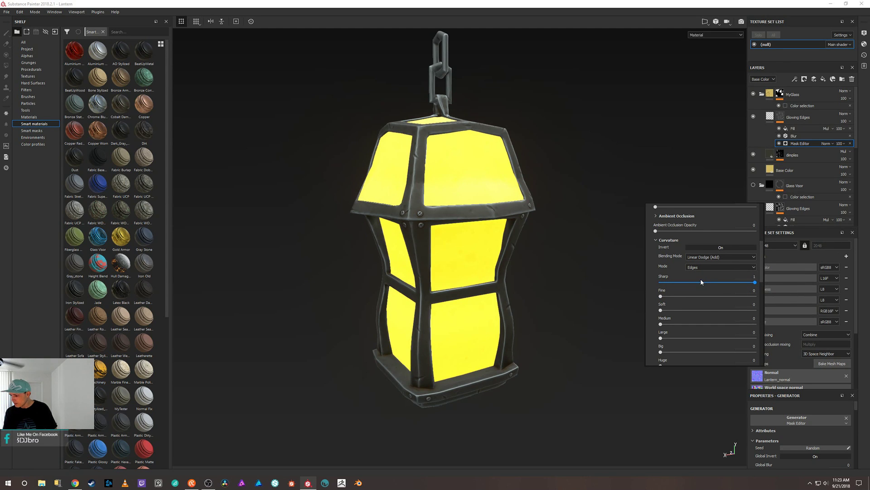
left_click(705, 246)
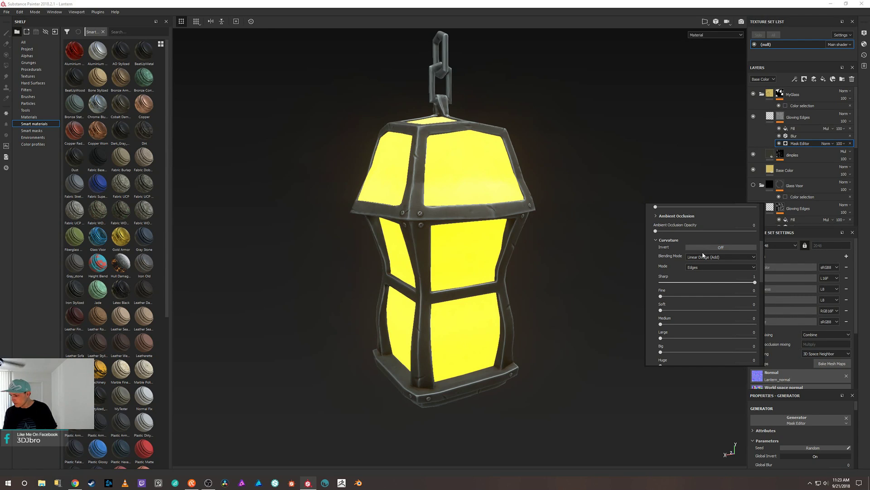
Set the curvature Fine, Soft, Medium and Large values to 1 and display the Glowing Edges mask on the model
left_click_drag(661, 296, 763, 297)
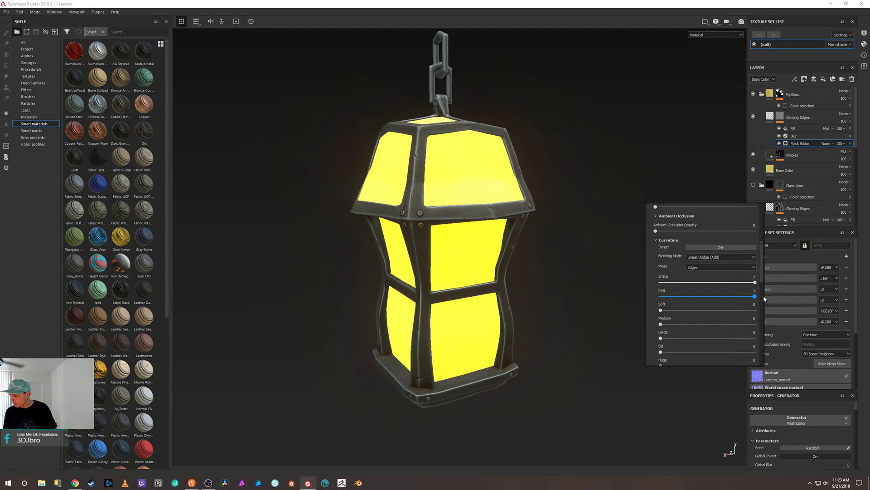
left_click_drag(661, 311, 760, 323)
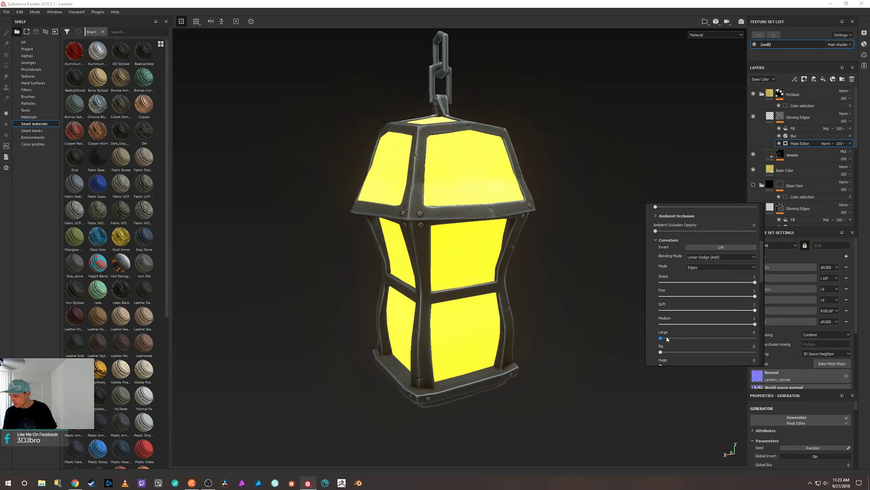
left_click_drag(660, 338, 753, 338)
scroll(698, 326, "down", 3)
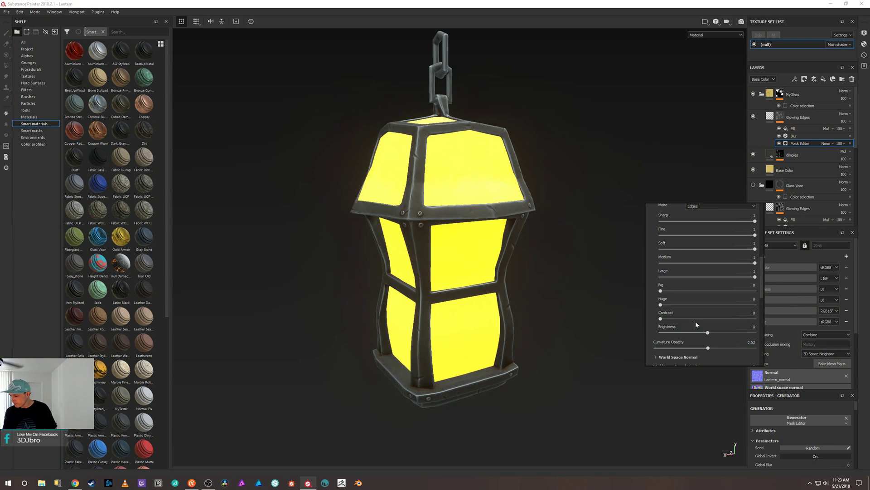
left_click(781, 116, "alt")
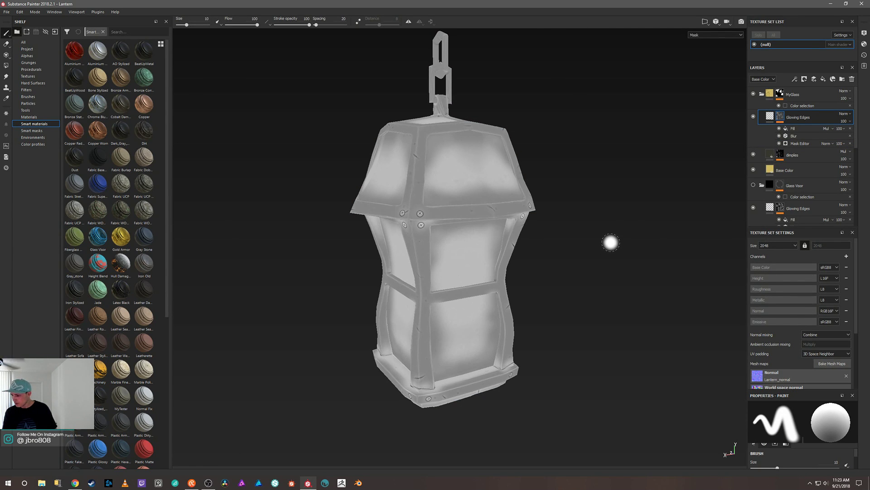
In the upper Glowing Edges layer's Mask Editor, set curvature Big to 0.98, Huge to 0.35 and Contrast to 0.69
right_click(610, 243)
left_click(801, 143)
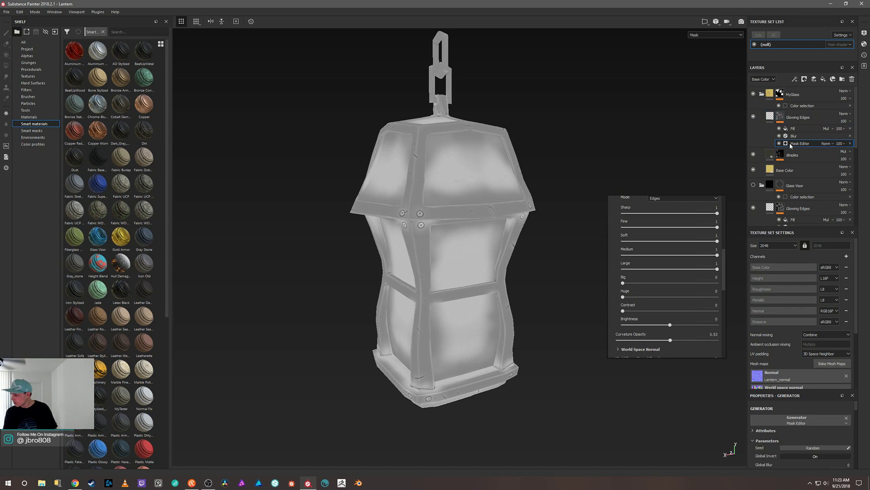
left_click_drag(623, 282, 699, 285)
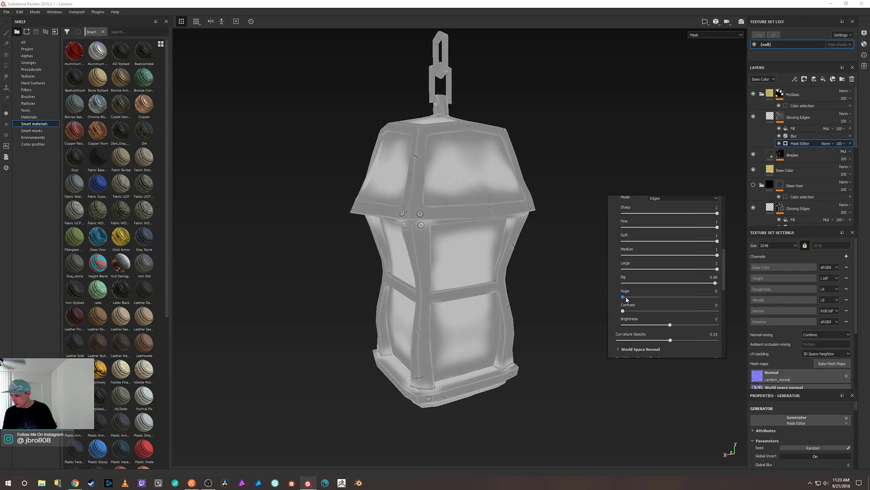
left_click_drag(623, 297, 651, 298)
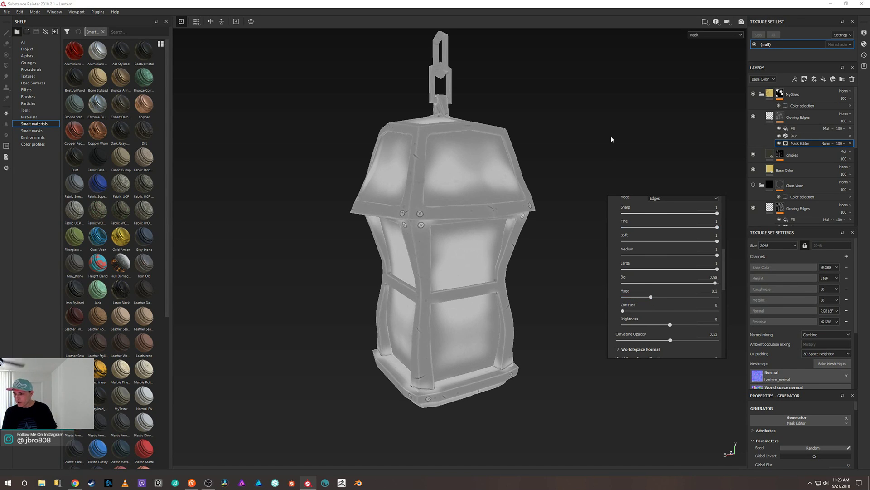
left_click_drag(598, 140, 562, 149, "alt")
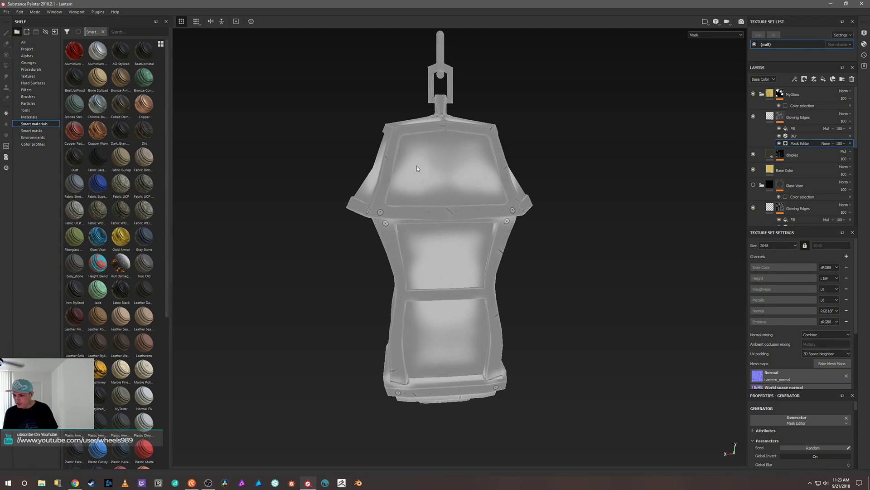
left_click_drag(566, 261, 590, 268, "alt")
right_click(591, 250)
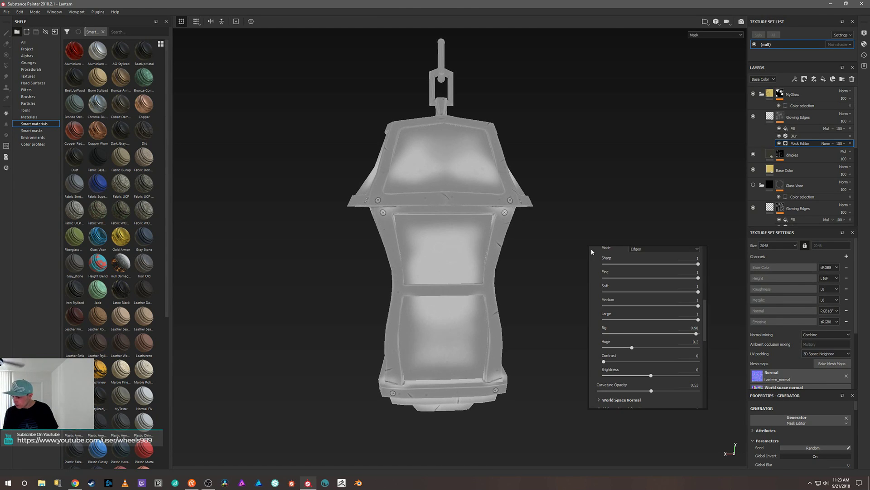
left_click_drag(632, 347, 669, 366)
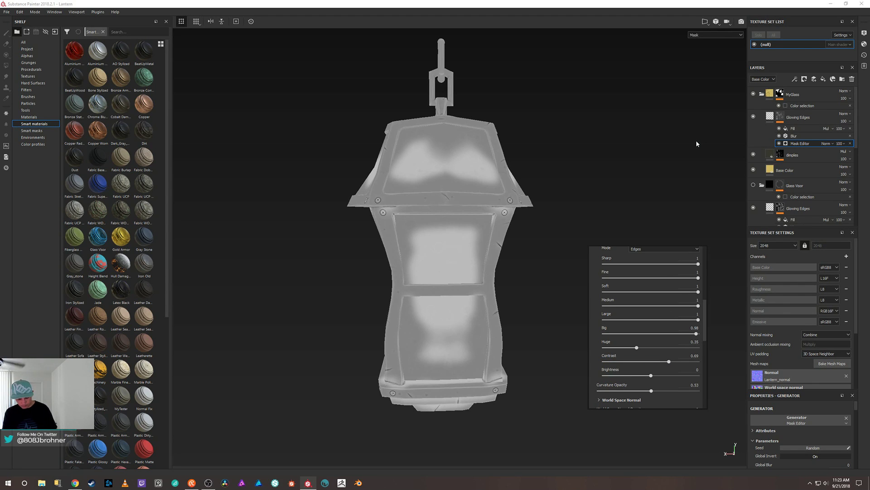
Display the full material on the lantern and switch the Mask Editor's Global Invert off
key("m")
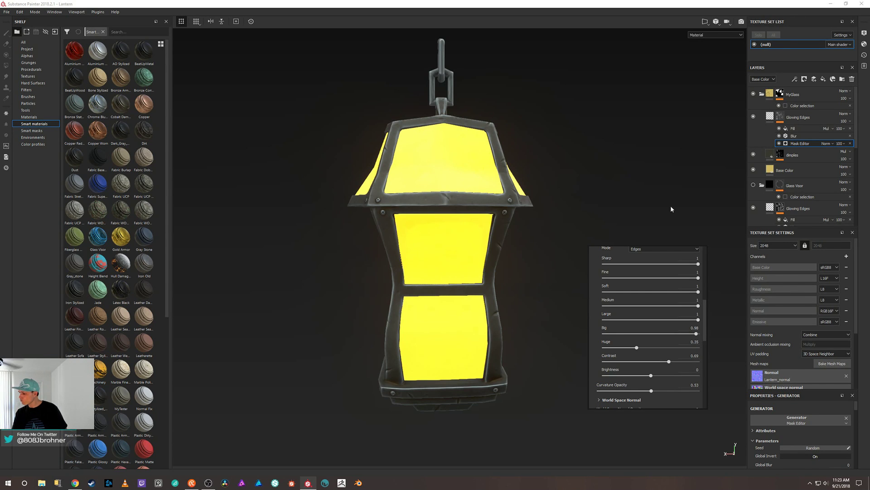
scroll(629, 290, "up", 10)
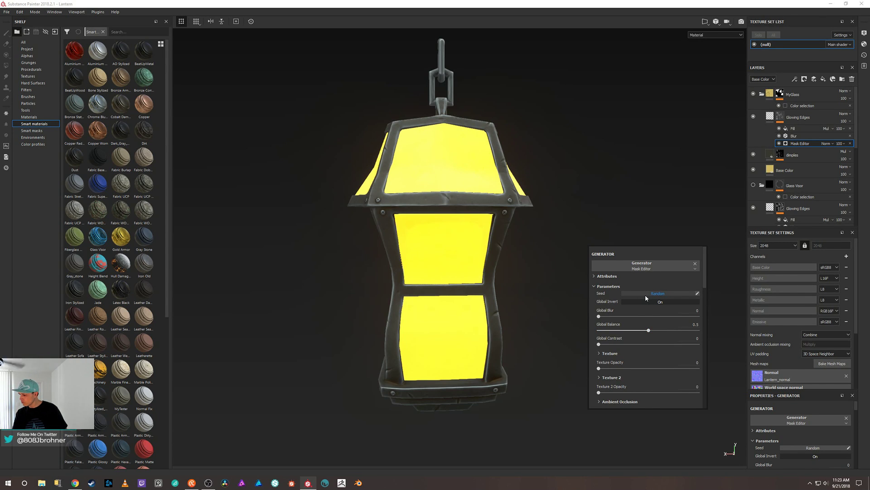
left_click(657, 302)
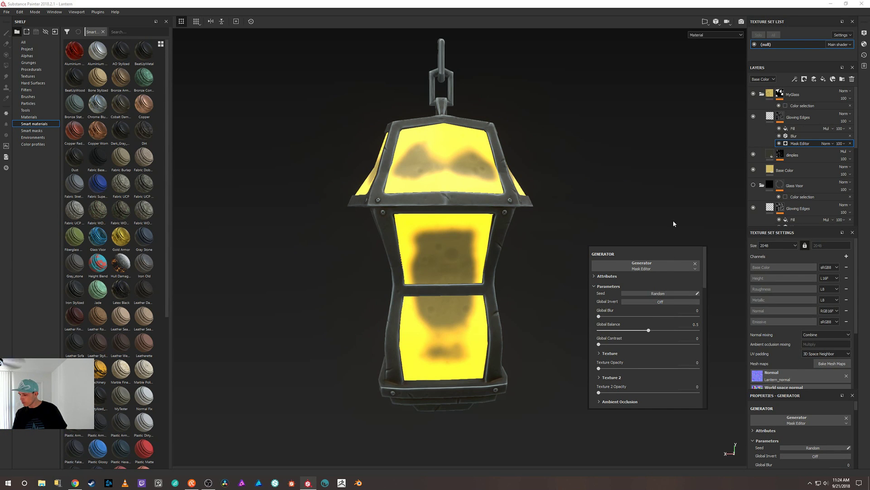
left_click(644, 202)
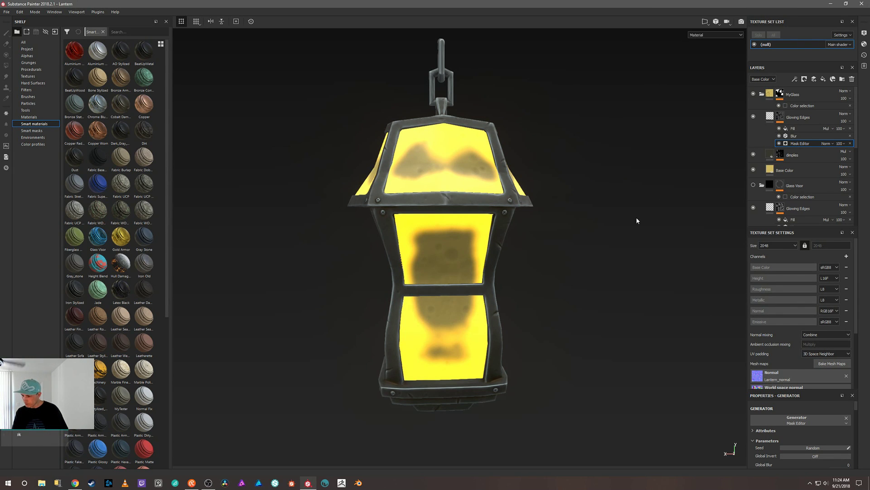
Switch on Invert in the Curvature settings of the Glowing Edges Mask Editor
mouse_move(637, 221)
left_mouse_down("alt")
mouse_move(637, 242)
mouse_move(643, 228)
left_mouse_up("alt")
right_click(585, 251)
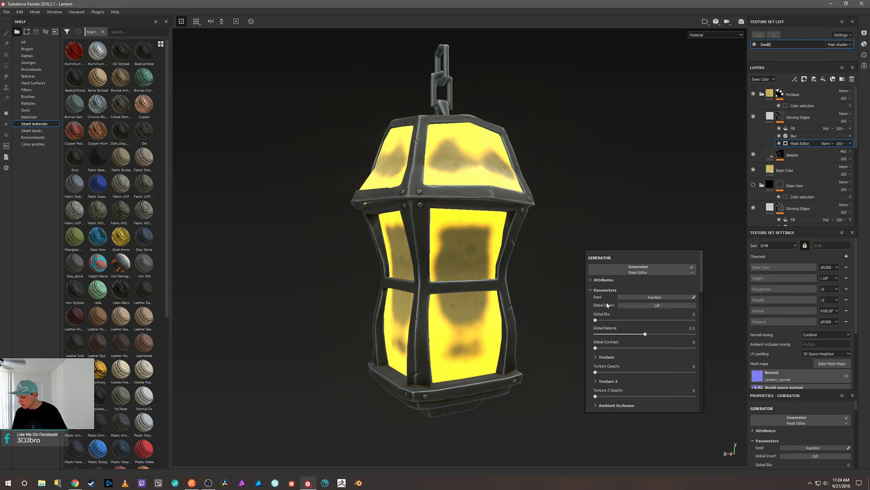
scroll(604, 315, "down", 3)
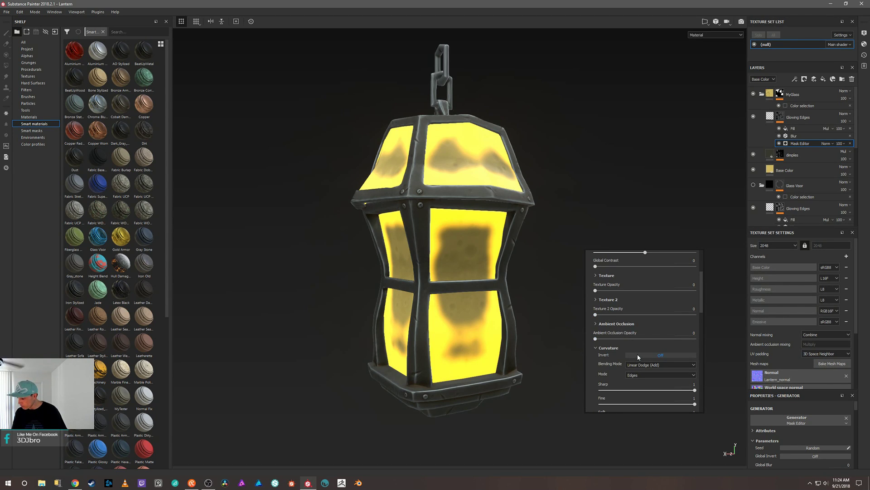
left_click(638, 354)
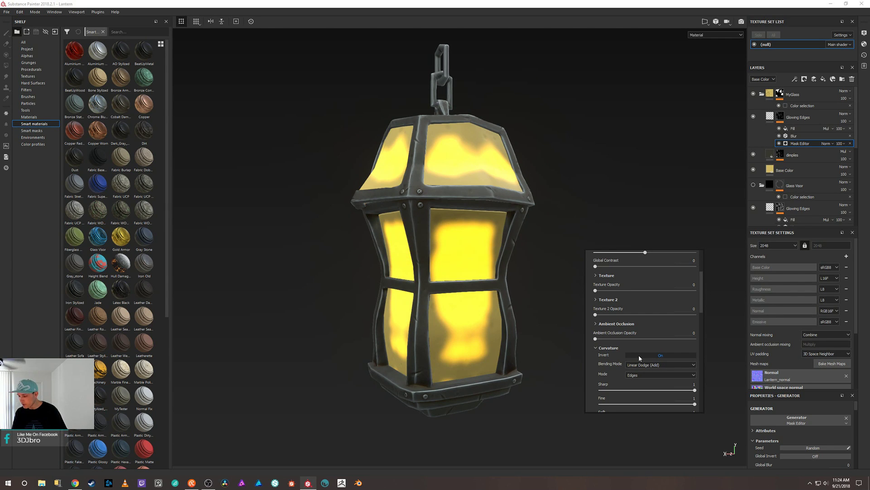
Set the curvature Huge value to 0.03, Big to 0.05 and Large to 0.92
scroll(639, 357, "down", 2)
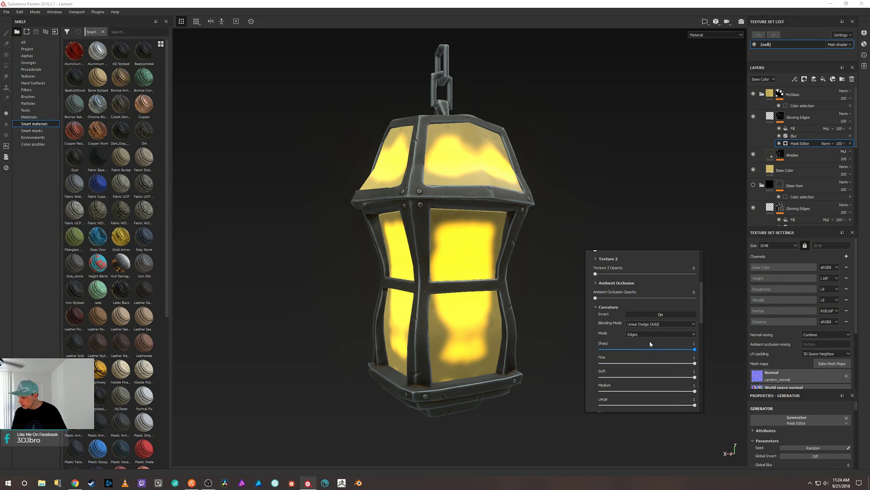
scroll(648, 347, "down", 2)
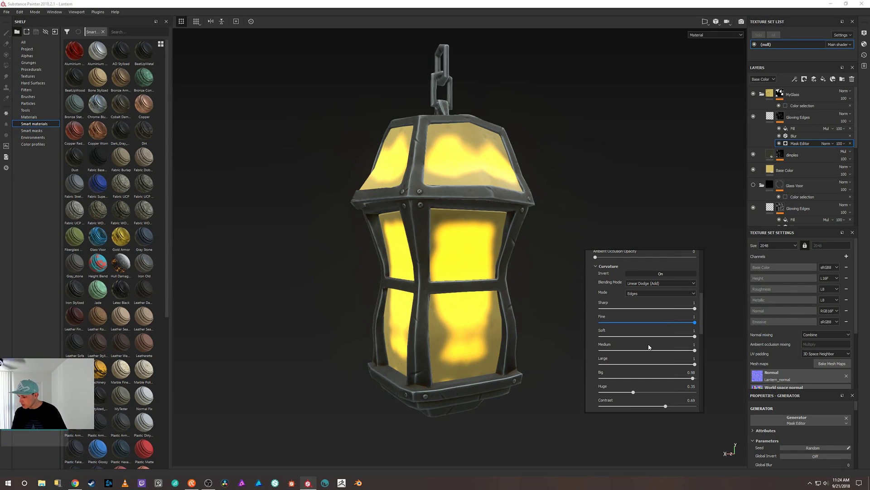
scroll(648, 347, "down", 3)
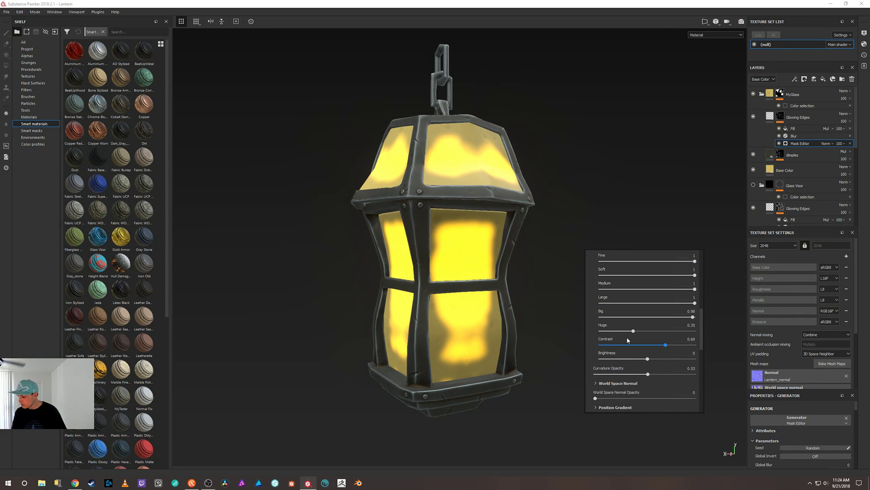
left_click_drag(633, 331, 604, 338)
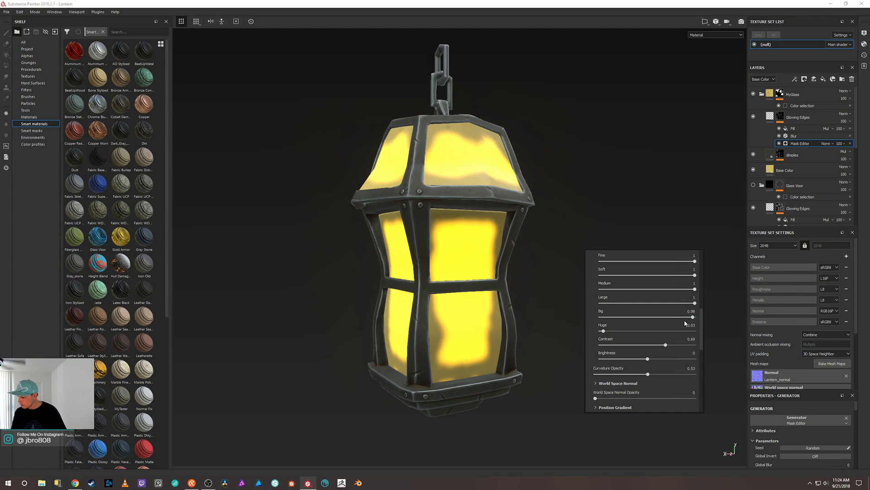
left_click_drag(692, 317, 604, 325)
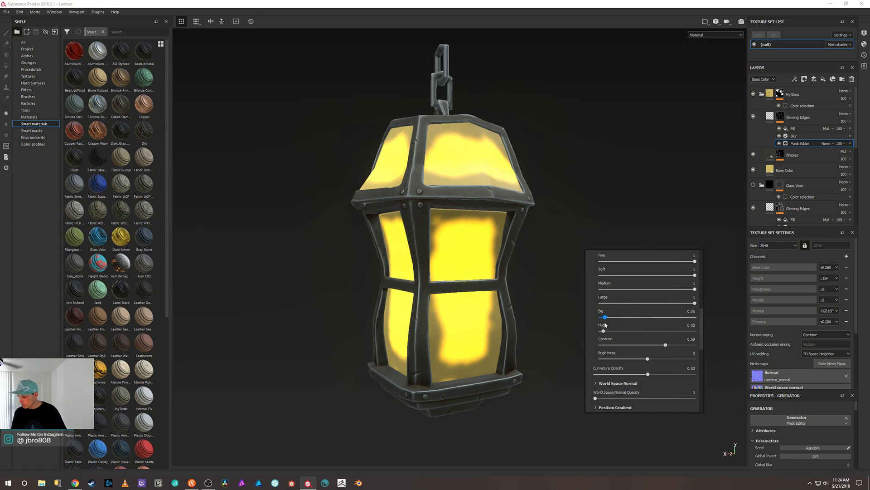
left_click(629, 303)
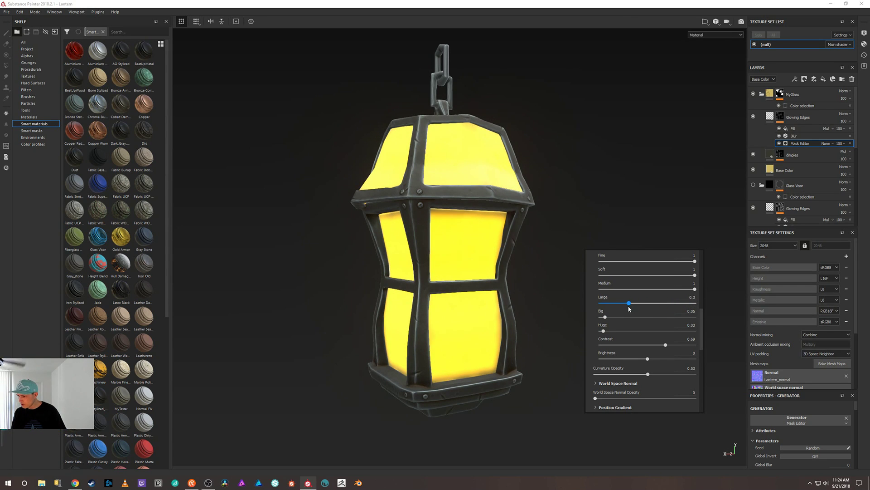
left_click_drag(629, 309, 584, 320)
Set the curvature Sharp, Fine and Soft values to 0 and Medium to 0.07
scroll(686, 277, "up", 3)
left_click_drag(695, 323, 598, 323)
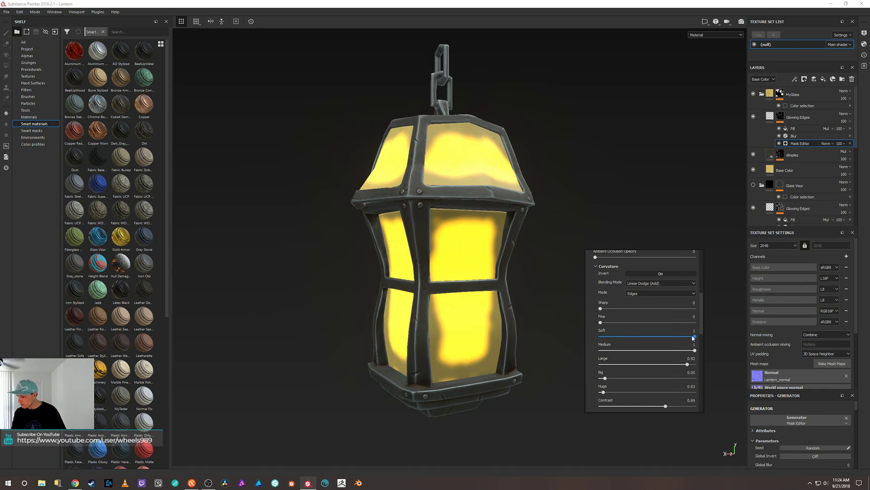
left_click_drag(693, 338, 598, 344)
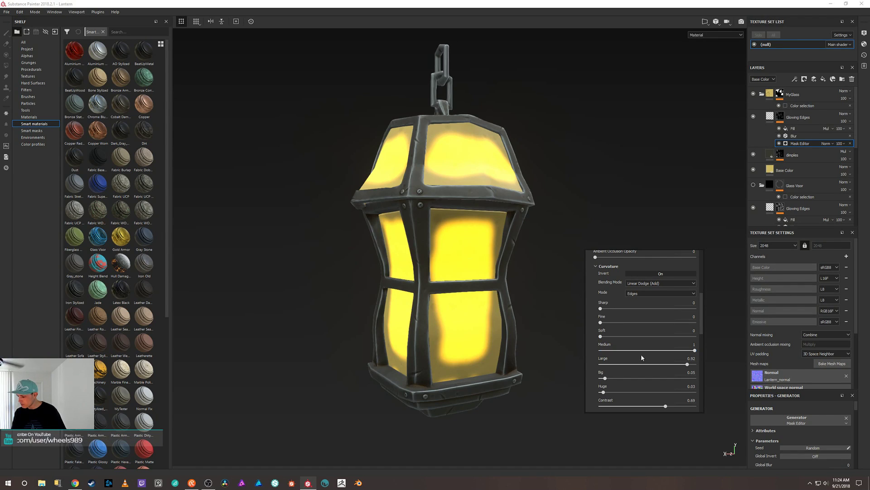
left_click_drag(695, 350, 608, 356)
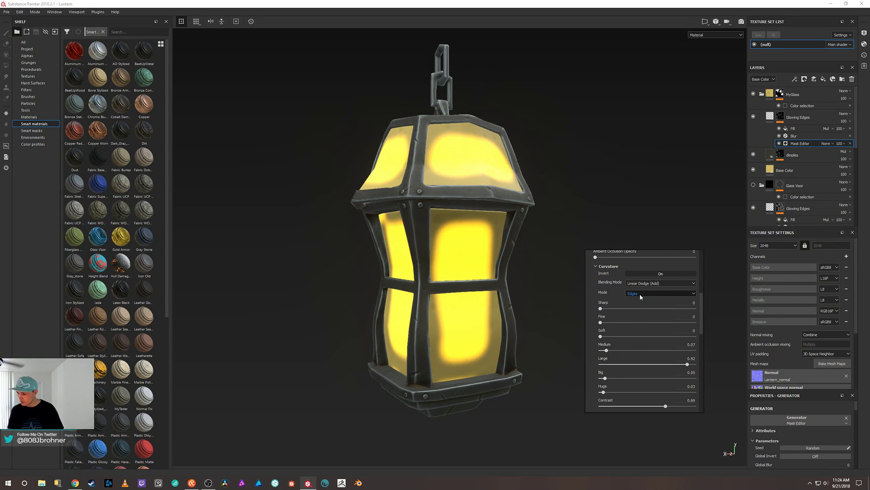
Fine-tune the curvature glow by setting Large to 0.59, Big to 0.14 and Huge to 0.13
left_click_drag(688, 364, 656, 370)
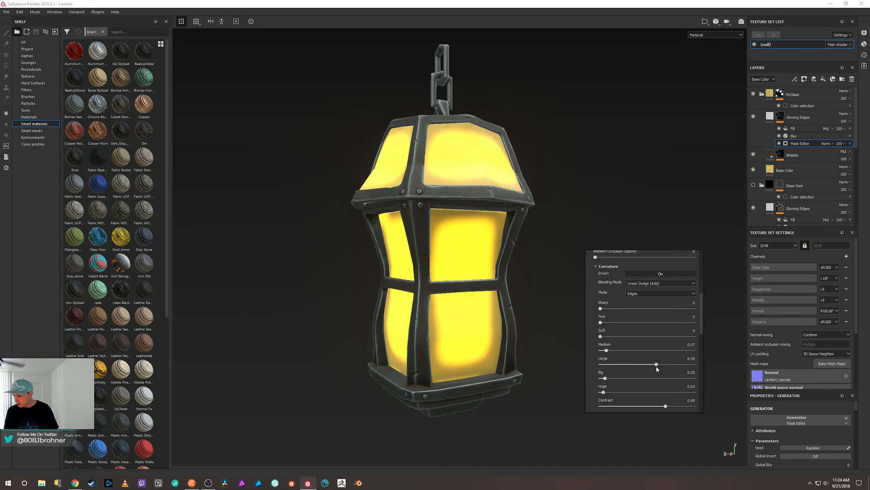
left_click_drag(607, 380, 612, 394)
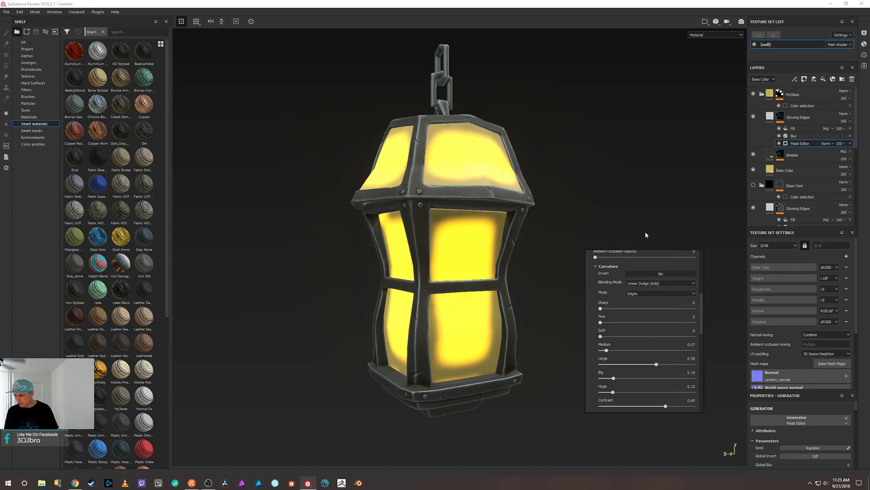
left_click(642, 212)
Move the dimples layer above the Glowing Edges layer inside the MyGlass folder
left_click_drag(636, 213, 640, 247, "alt")
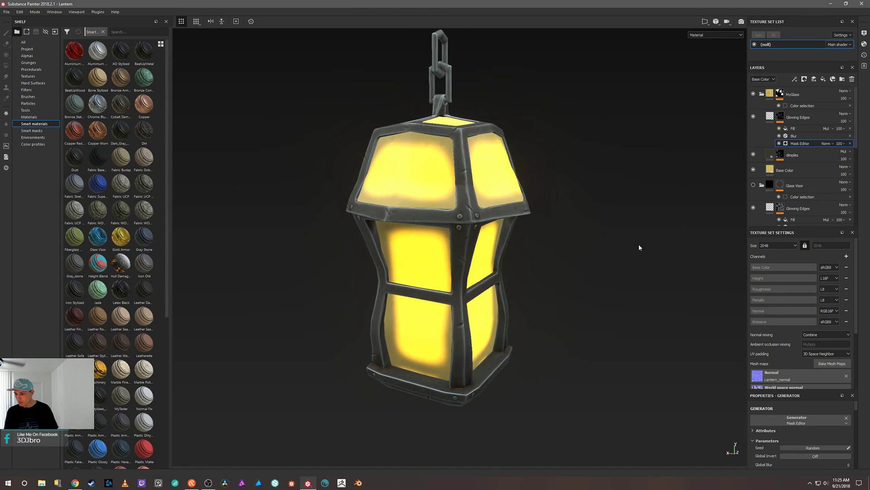
right_click_drag(640, 246, 601, 221, "alt")
left_click_drag(601, 223, 624, 247, "alt")
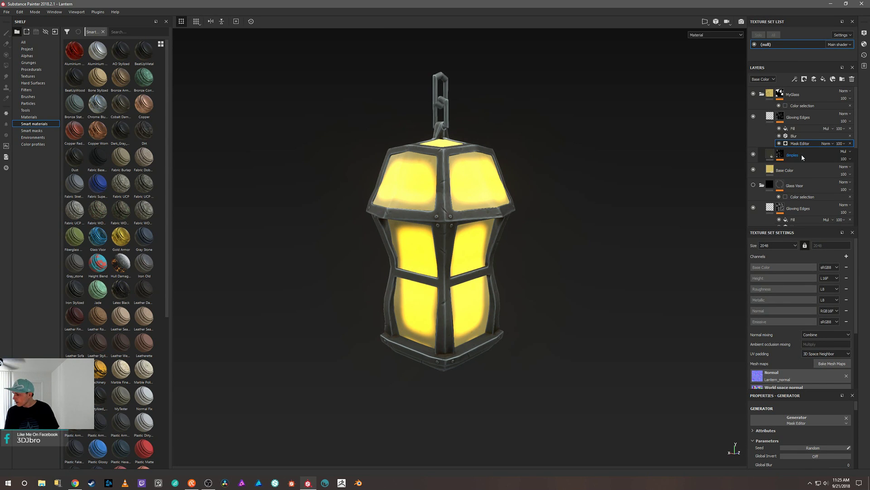
left_click_drag(801, 155, 799, 115)
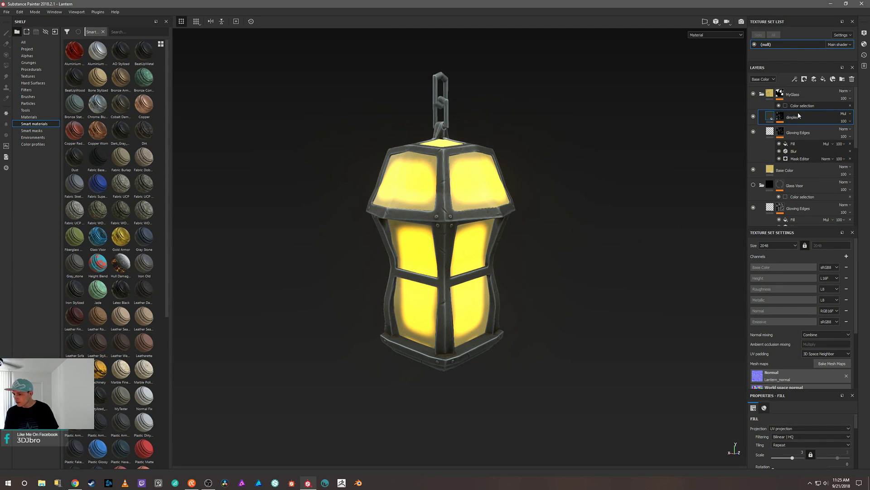
Change the dimples layer's base color blending mode to Overlay
left_click(843, 114)
left_click(849, 121)
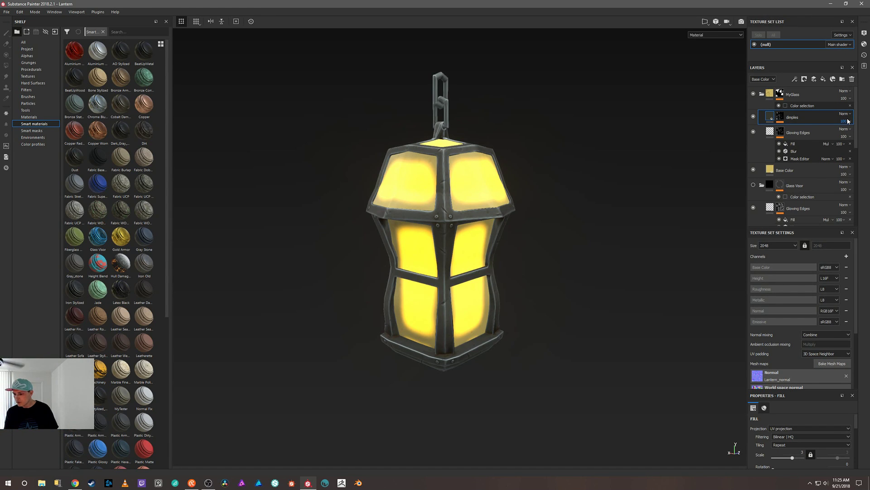
left_click(844, 114)
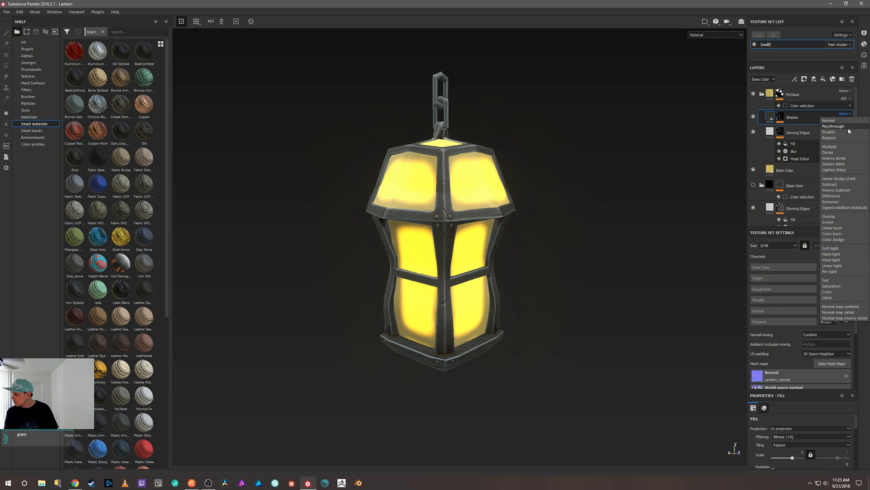
left_click(839, 216)
Lower the opacity of the Glowing Edges layer in the MyGlass folder to 50
left_click_drag(692, 209, 622, 245, "alt")
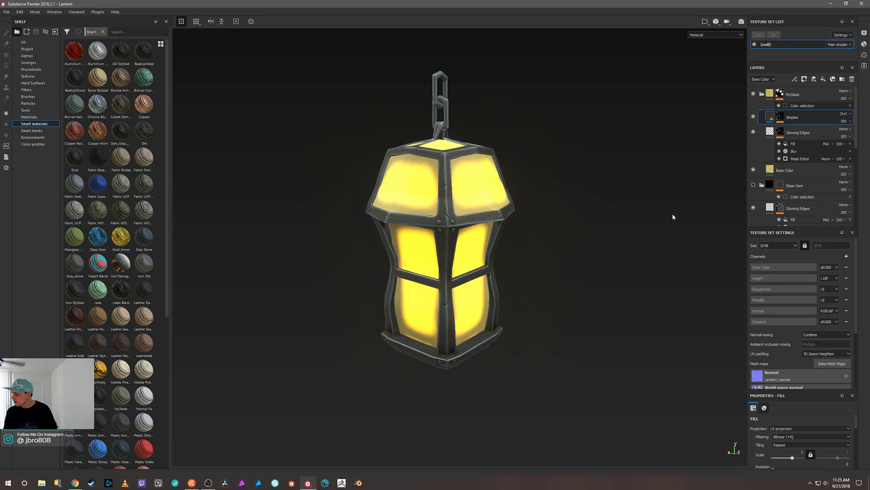
left_click_drag(655, 223, 635, 198, "alt")
left_click(842, 136)
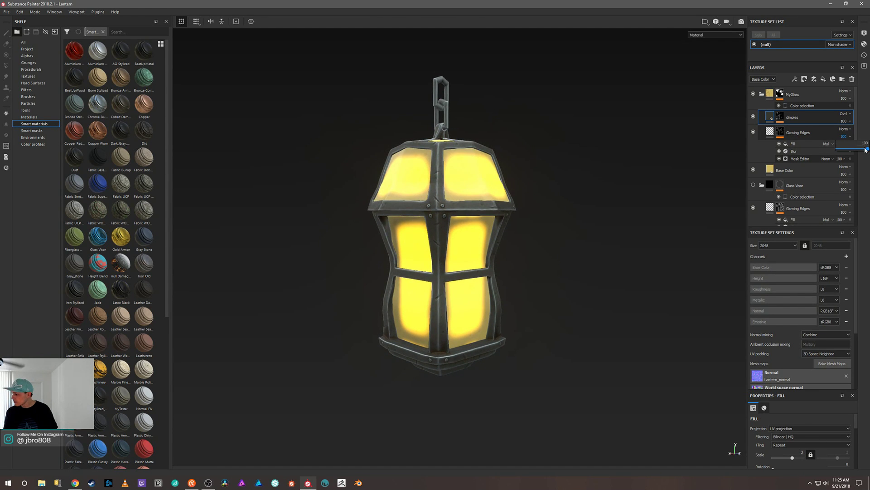
left_click_drag(868, 148, 854, 153)
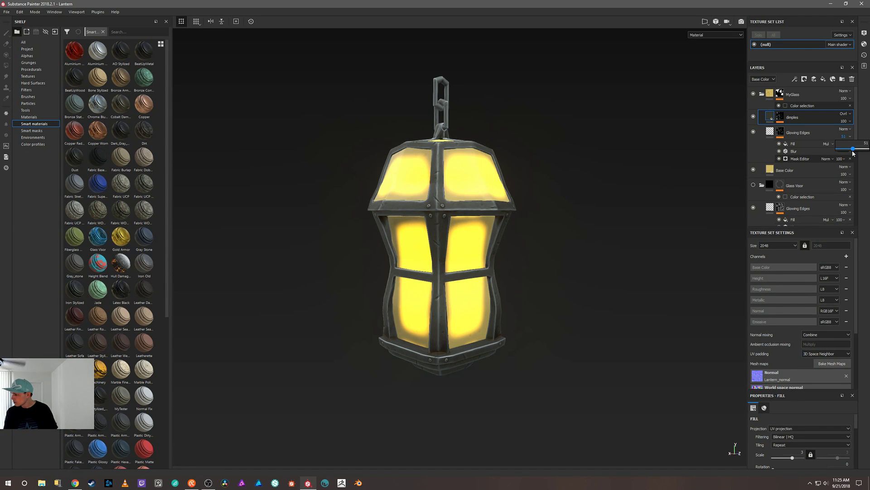
left_click_drag(853, 153, 853, 154)
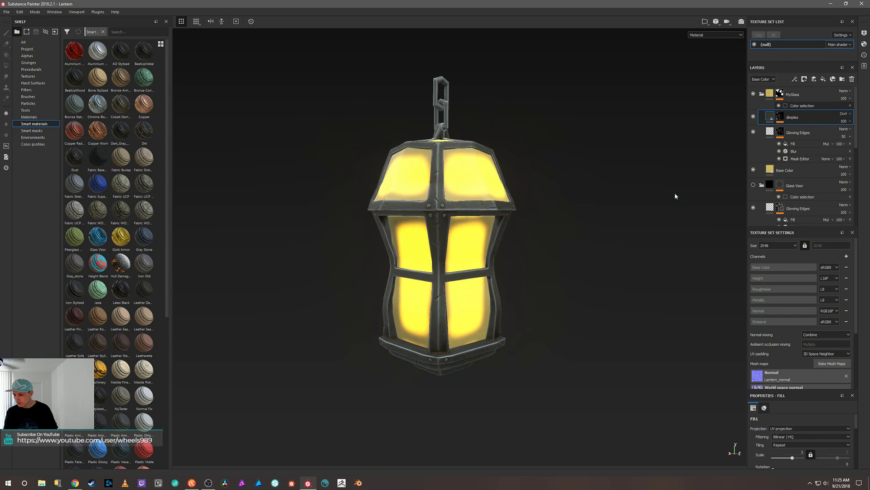
Enable the emissive channel on the dimples fill layer in the MyGlass folder
left_click_drag(676, 195, 598, 231, "alt")
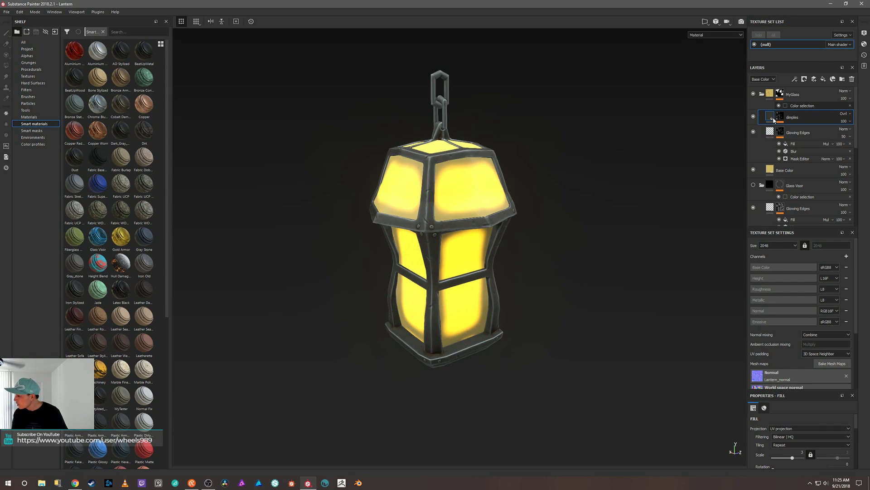
right_click(586, 209)
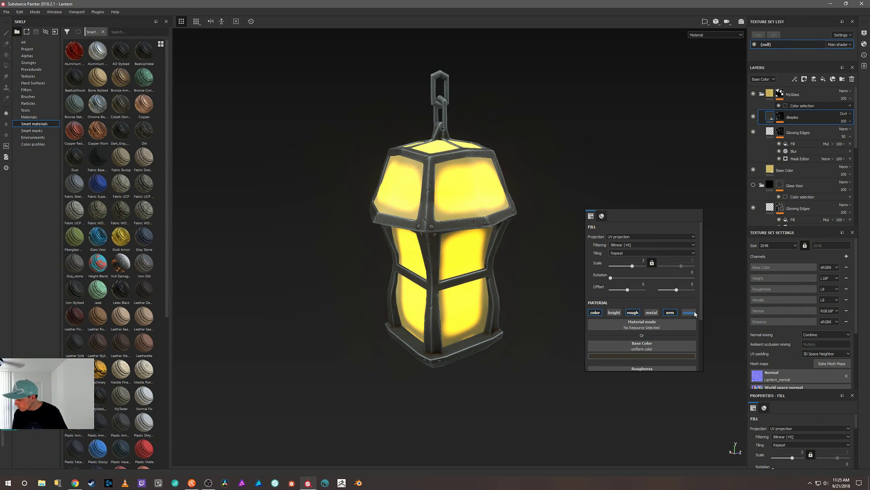
left_click(692, 314)
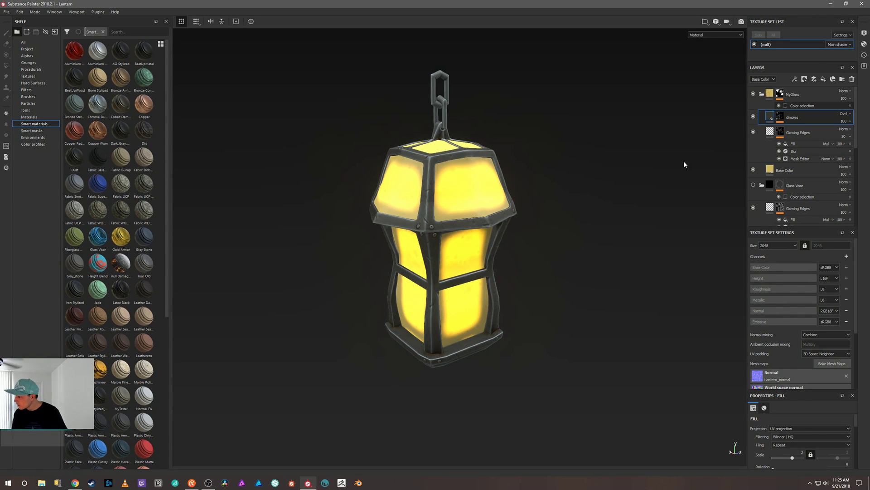
Change the dimples layer's base color blending mode to Multiply and check the glass panes from several angles
left_click(844, 114)
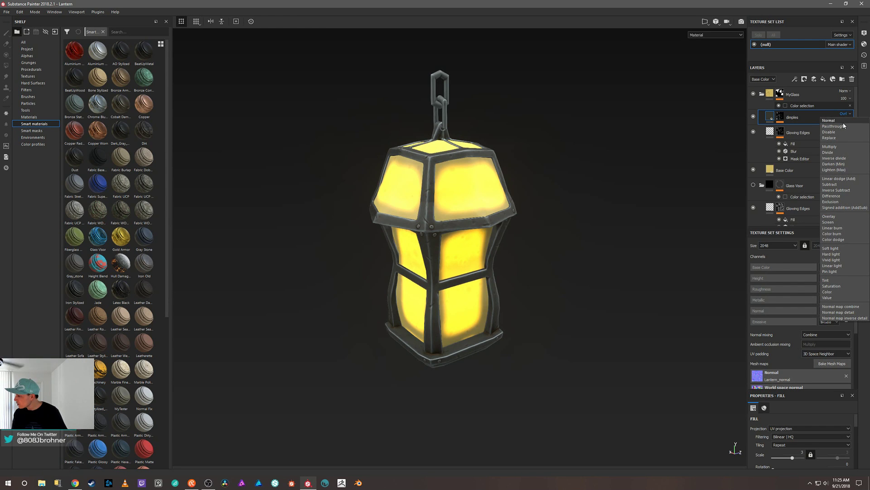
left_click(839, 147)
left_click_drag(678, 192, 536, 193, "alt")
left_click_drag(430, 191, 558, 216, "alt")
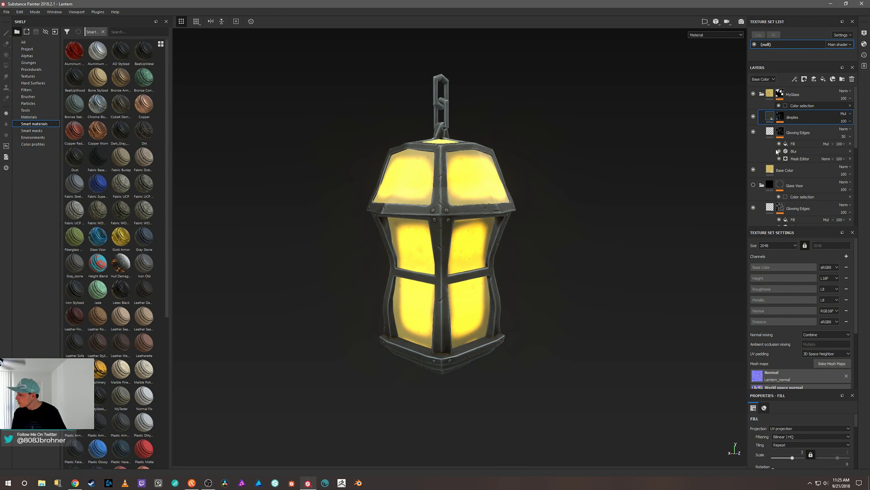
left_click_drag(630, 212, 620, 259, "alt")
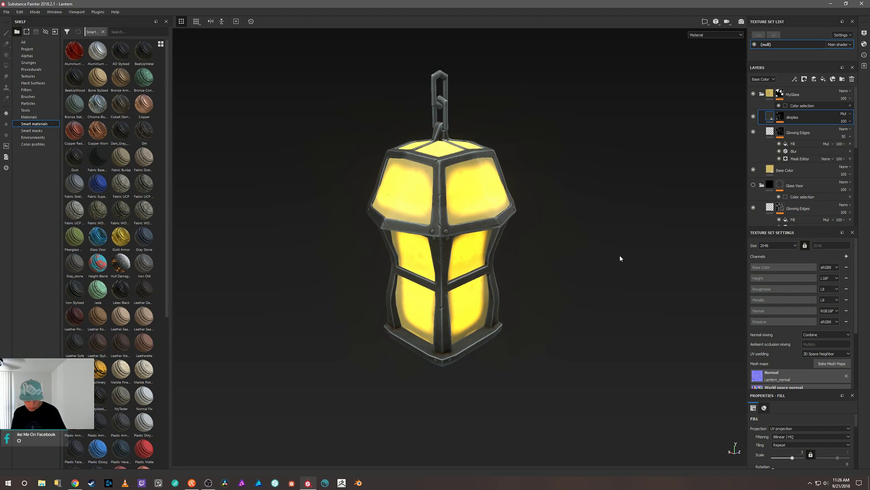
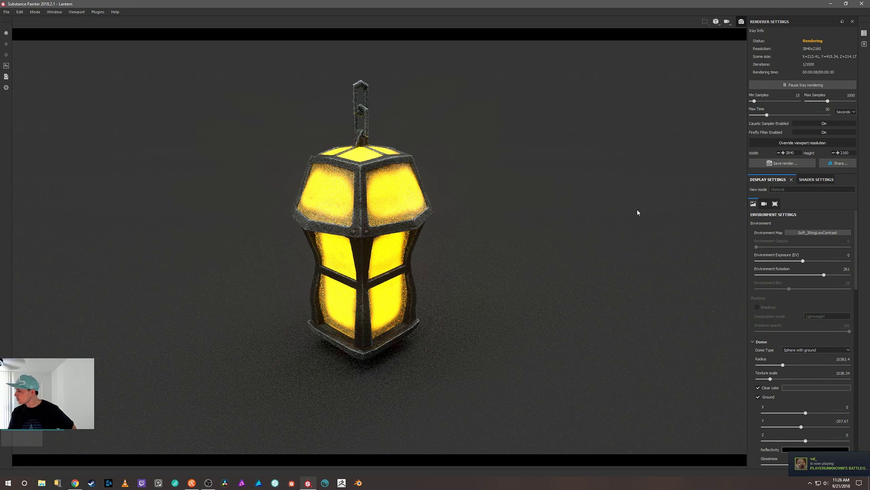
Turn off the viewport resolution override and deactivate the camera's post effects for the Iray render
left_click(791, 142)
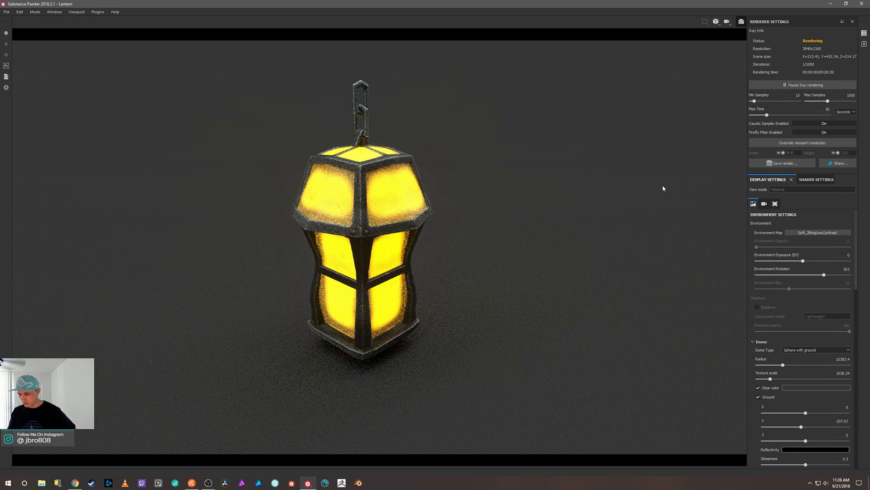
left_click(774, 142)
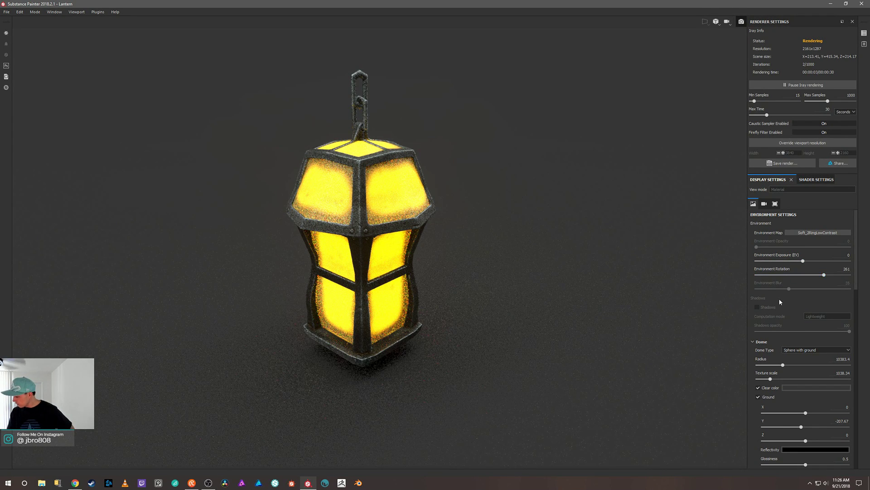
scroll(778, 299, "down", 3)
scroll(768, 285, "down", 3)
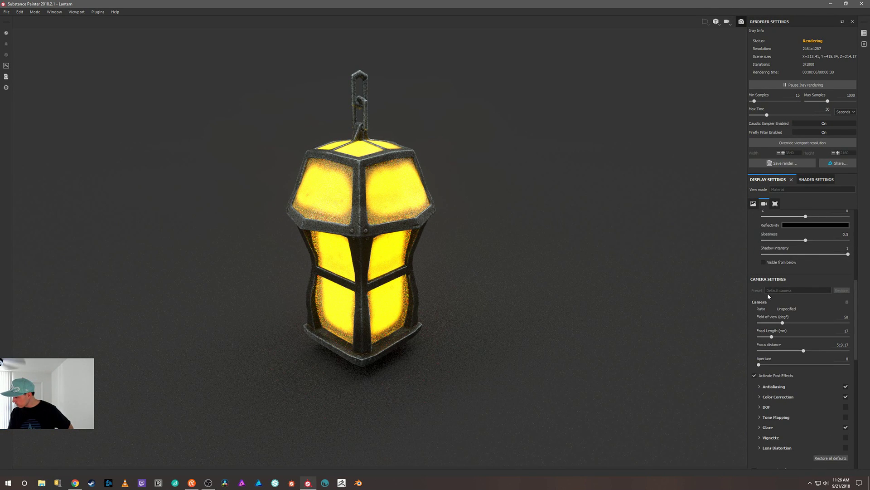
left_click(754, 376)
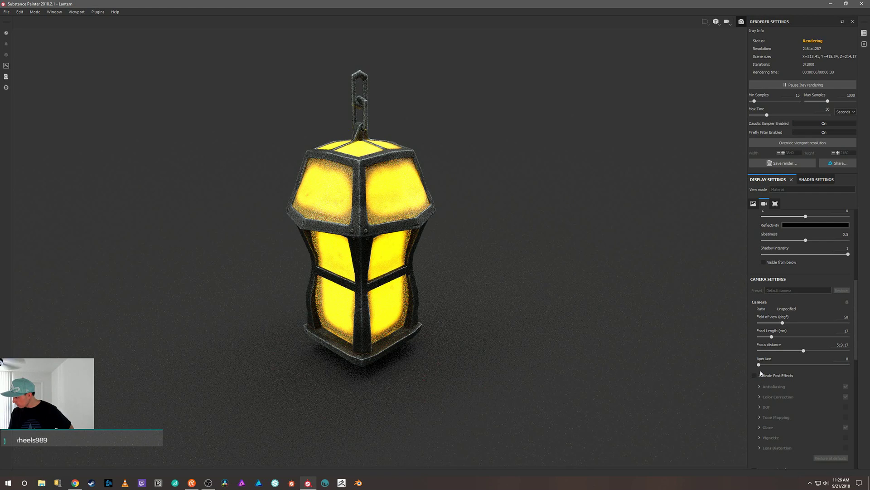
Set the Iray renderer's minimum samples to 5 and its maximum time to 10 seconds
scroll(809, 292, "up", 5)
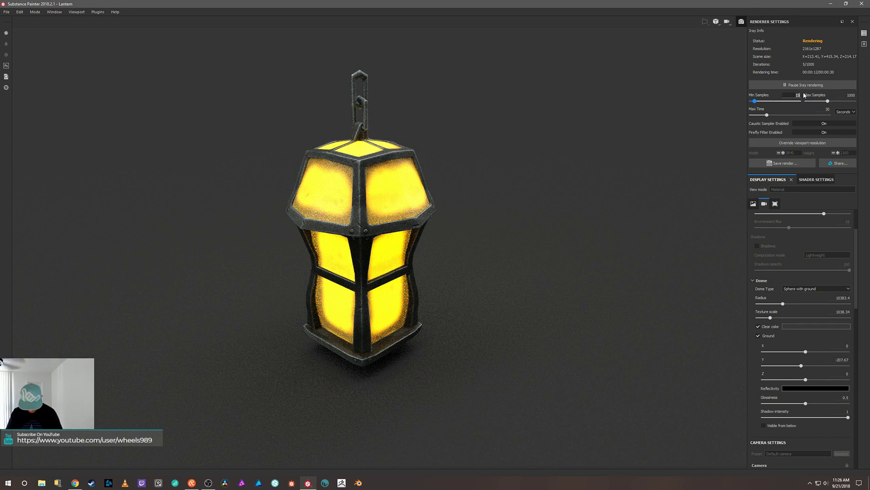
type("5")
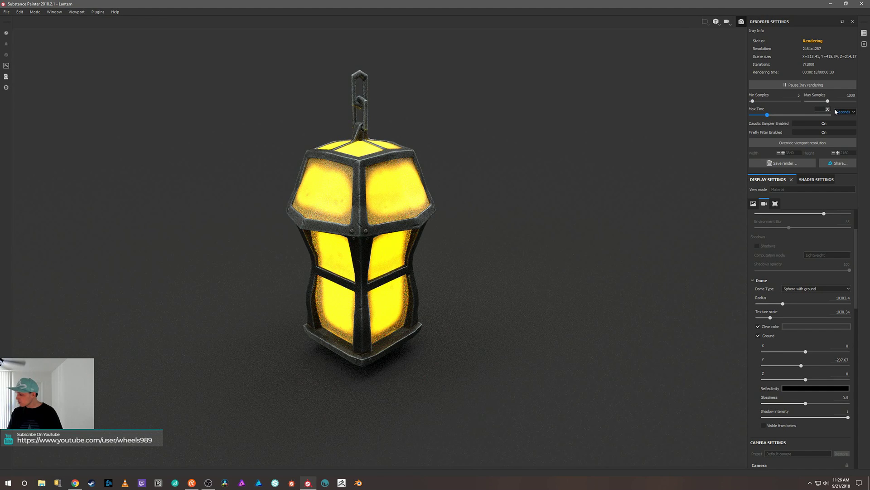
type("10")
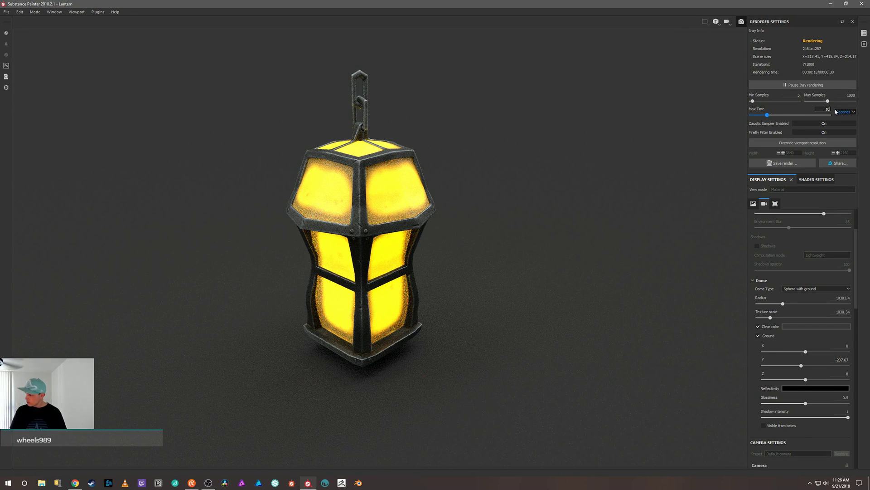
key("Return")
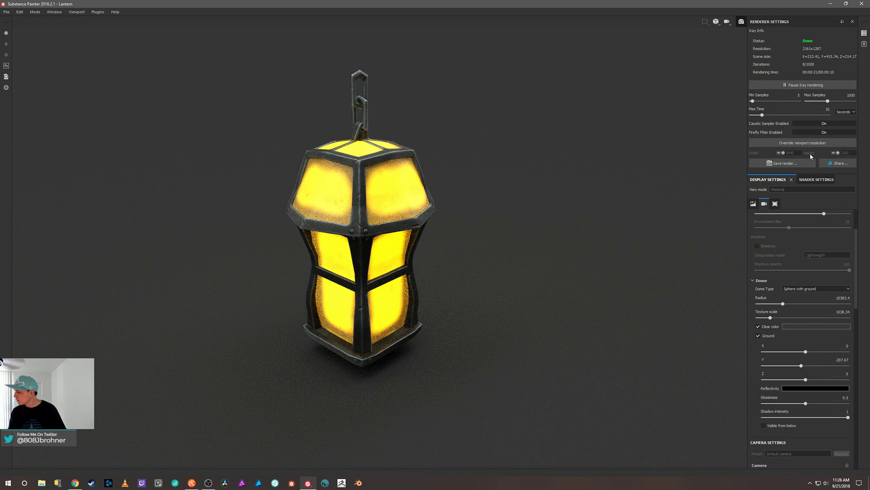
Disable the caustic sampler and the firefly filter, and reframe the lantern nearer the middle of the render
left_click(825, 123)
left_click(825, 133)
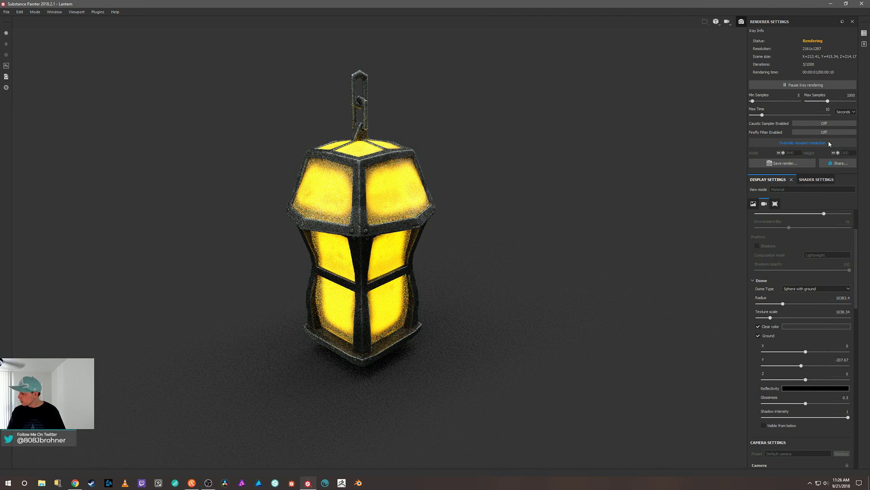
left_click_drag(529, 240, 568, 267, "alt")
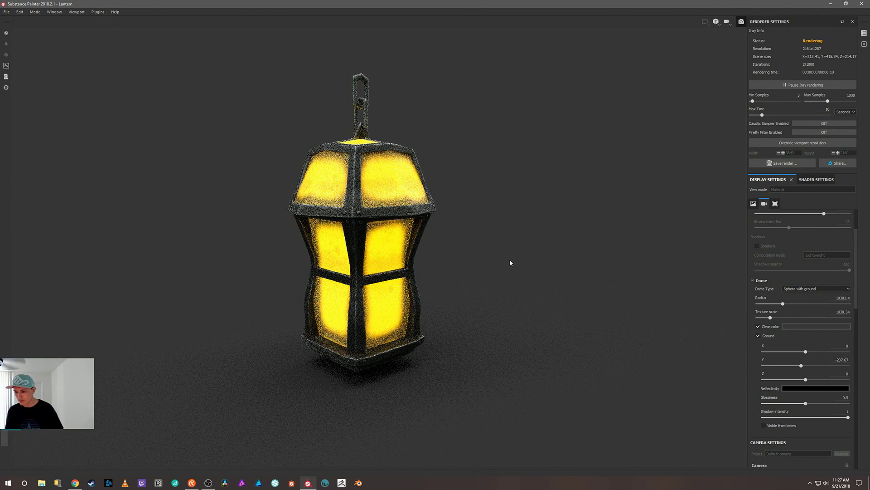
middle_click_drag(532, 249, 611, 246, "alt")
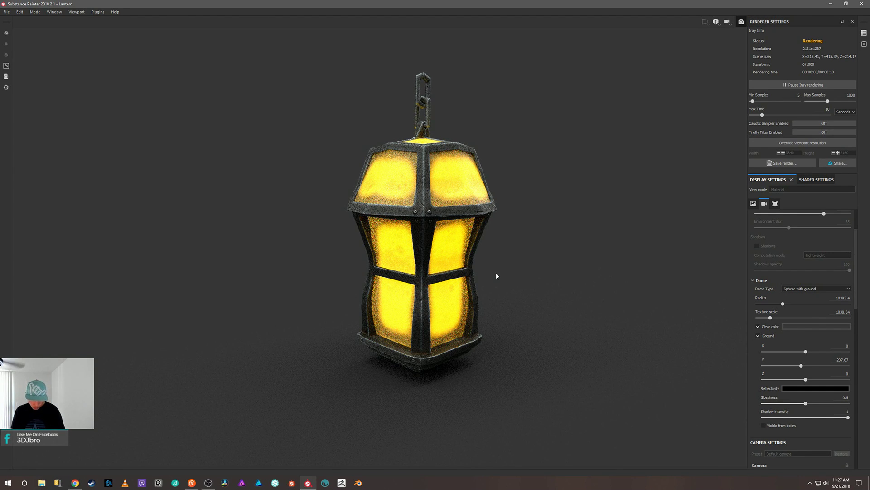
Lower the opacity of the Glowing Edges layer in the MyGlass folder to 25 and render the lantern again in Iray
key("F10")
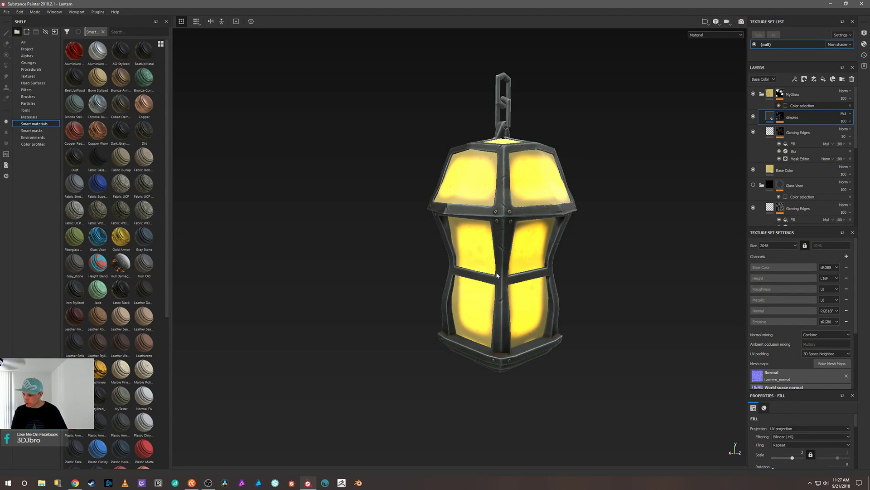
left_click(850, 138)
left_click_drag(853, 150, 845, 151)
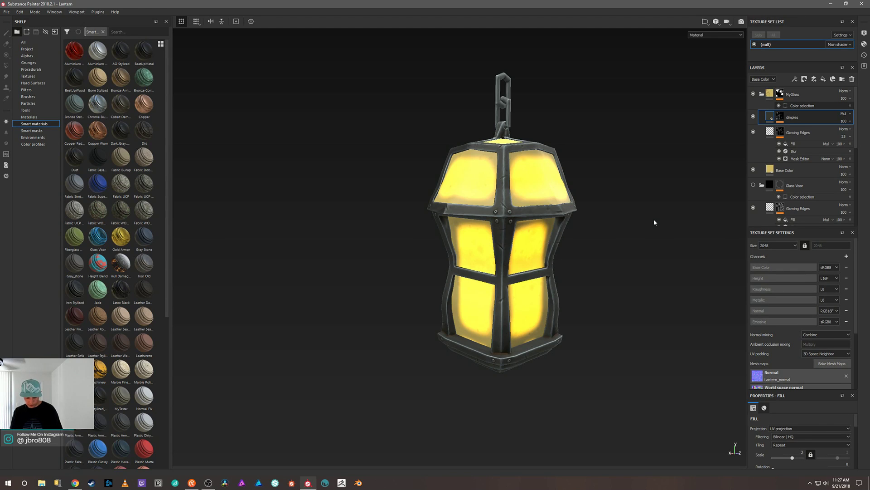
key("F10")
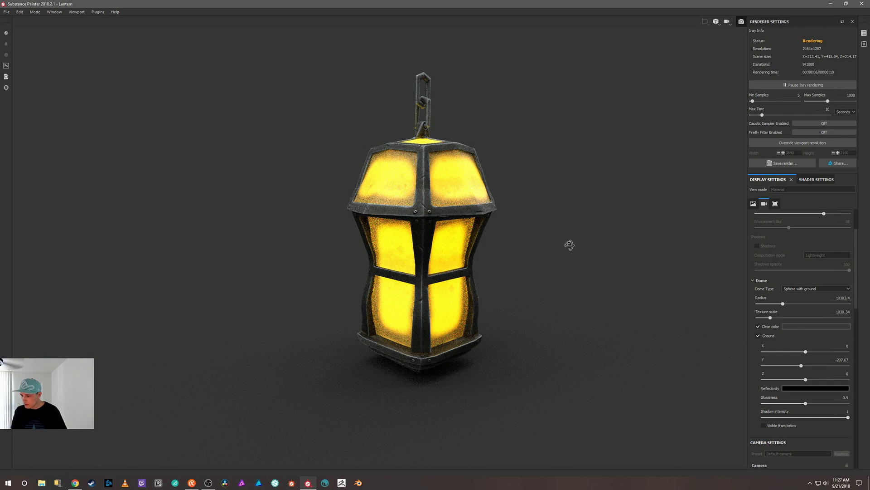
Set the Anisotropy Level of the main shader to 0 and view the rendered lantern from another angle
left_click_drag(569, 246, 583, 210, "alt")
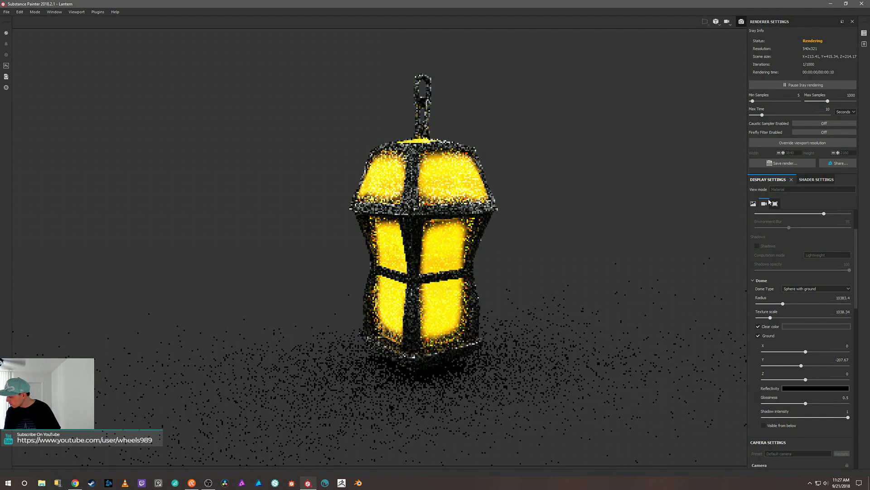
left_click(826, 179)
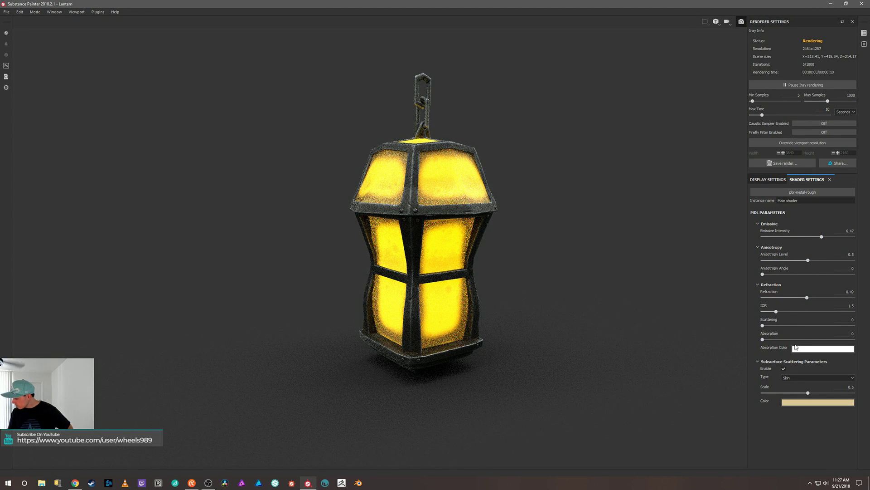
left_click(762, 260)
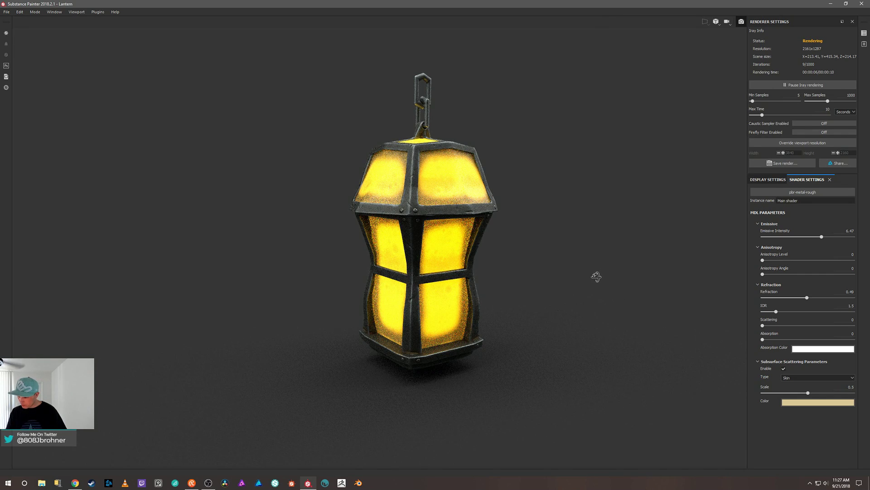
left_click_drag(596, 276, 580, 270, "alt")
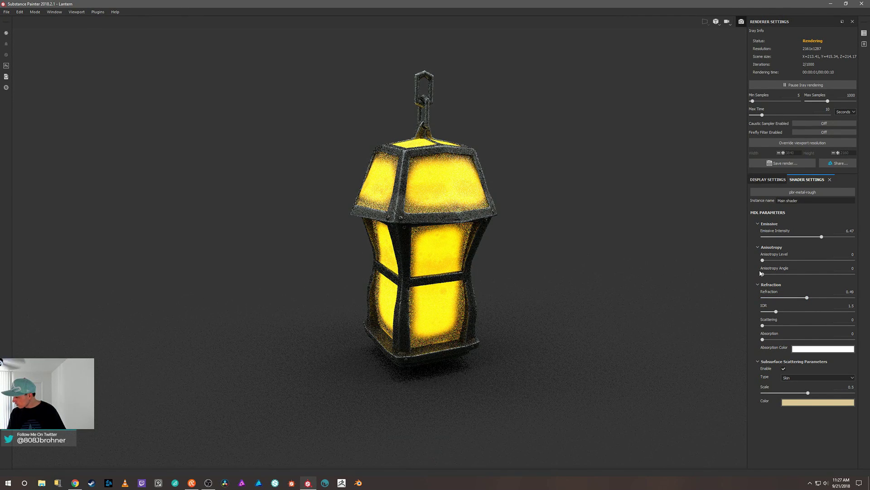
Review the render's environment, dome, camera and viewport display settings
left_click(766, 180)
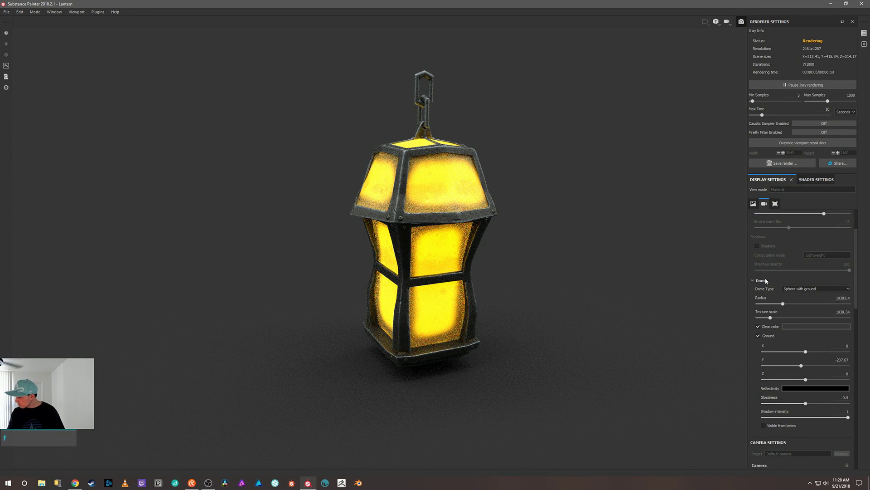
scroll(764, 249, "up", 3)
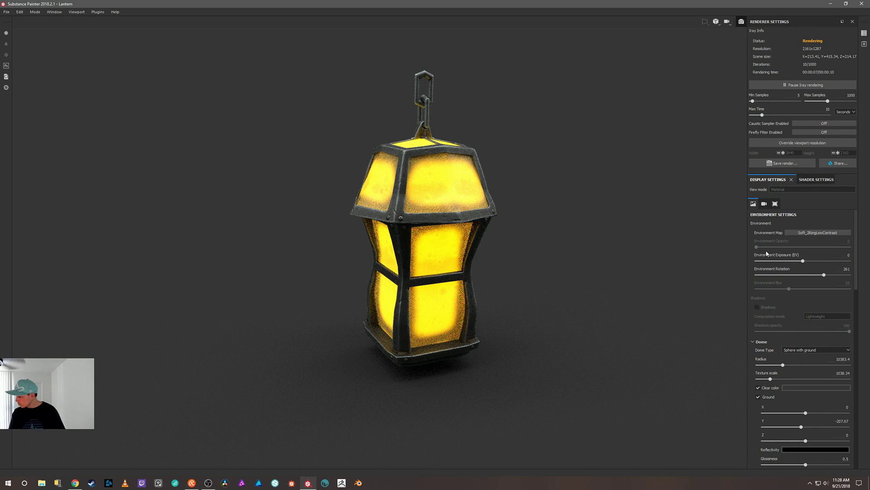
scroll(777, 281, "down", 4)
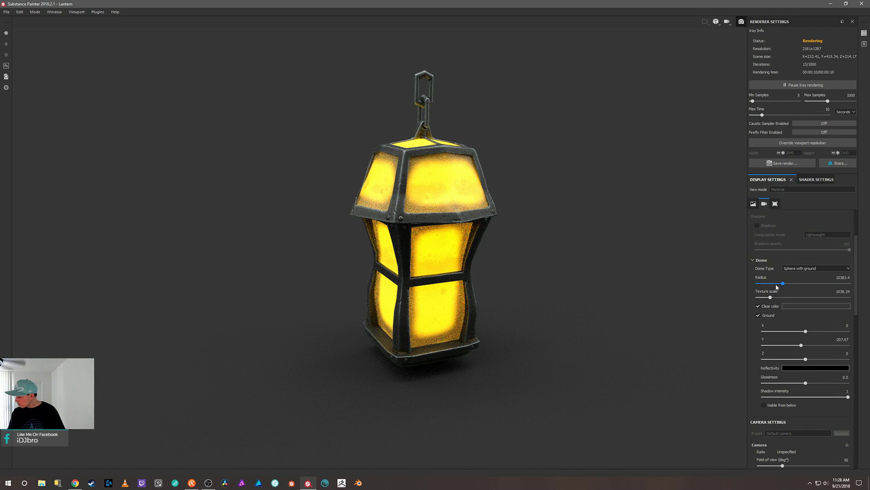
scroll(780, 327, "down", 5)
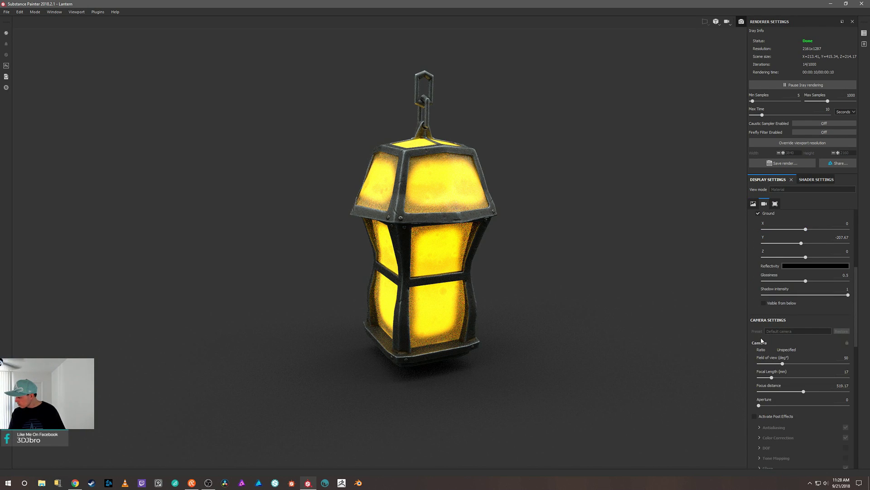
scroll(762, 340, "down", 9)
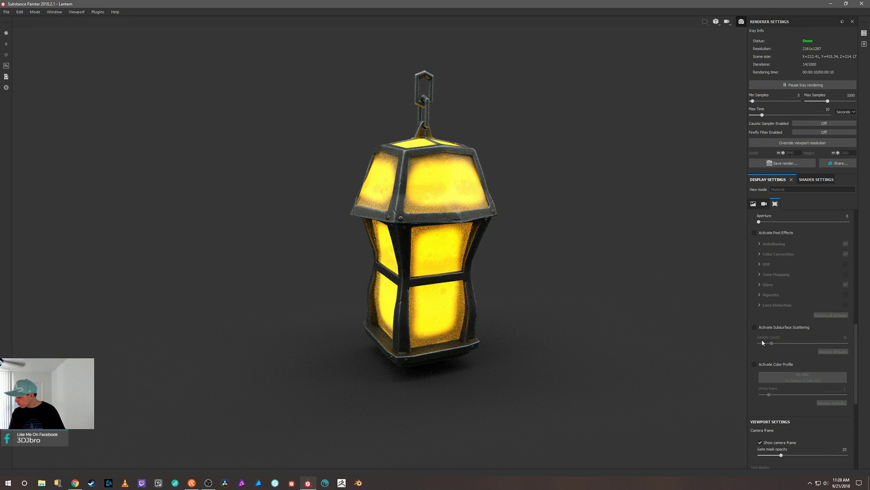
scroll(762, 339, "down", 5)
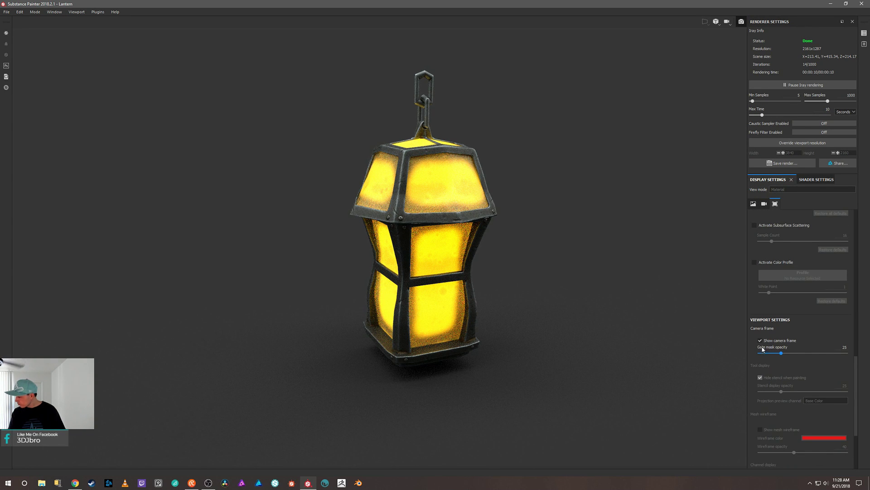
scroll(763, 349, "up", 13)
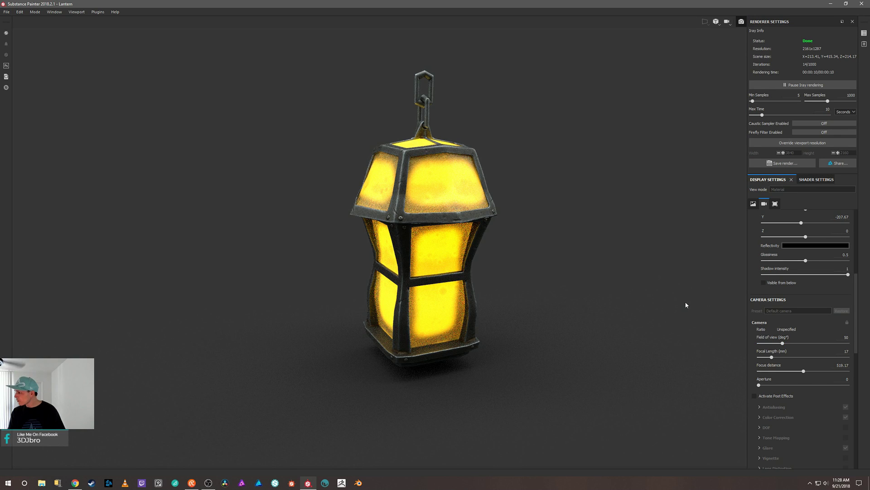
Override the render's viewport resolution with a width of 1920 and a height of 1080
left_click(798, 143)
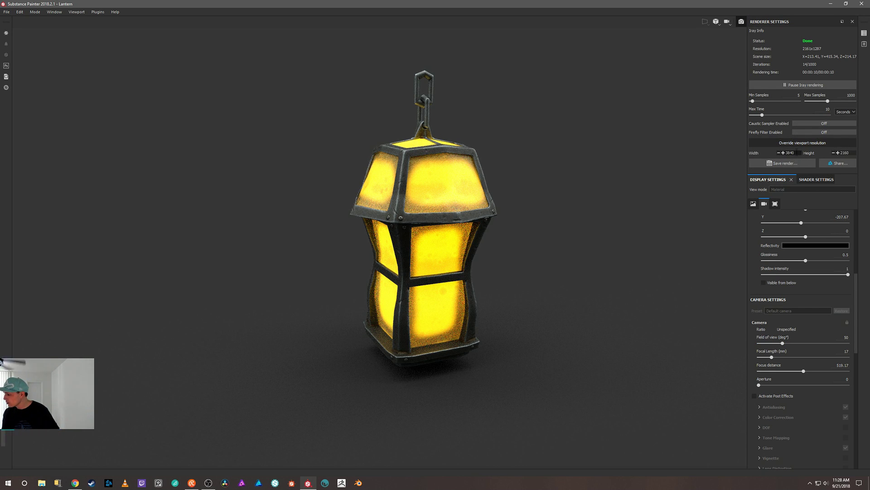
key("BackSpace")
key("BackSpace")
key("BackSpace")
key("BackSpace")
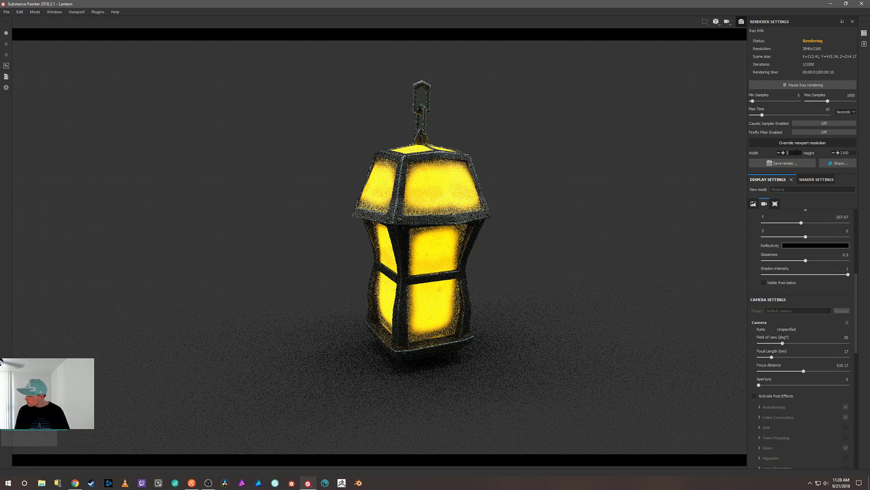
type("1")
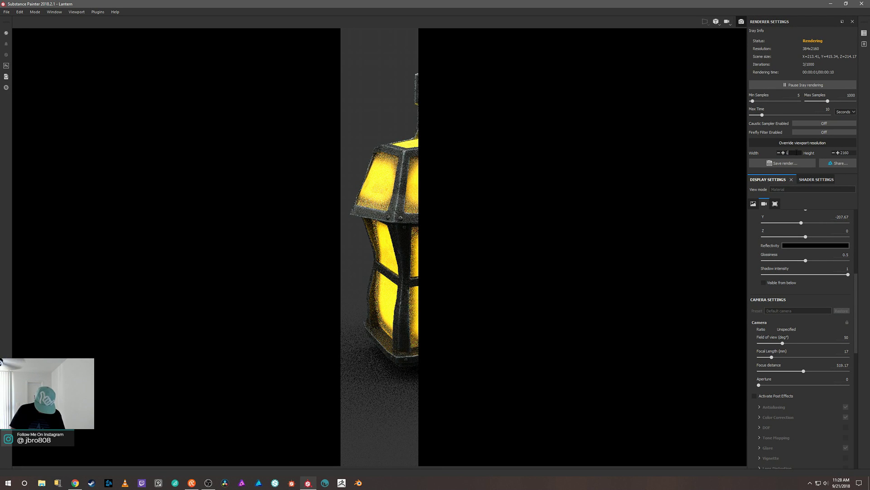
type("920")
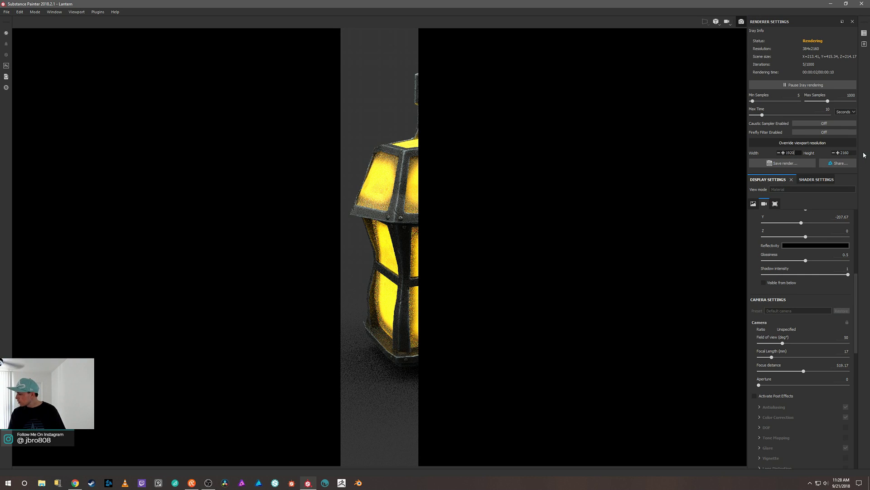
left_click(848, 153)
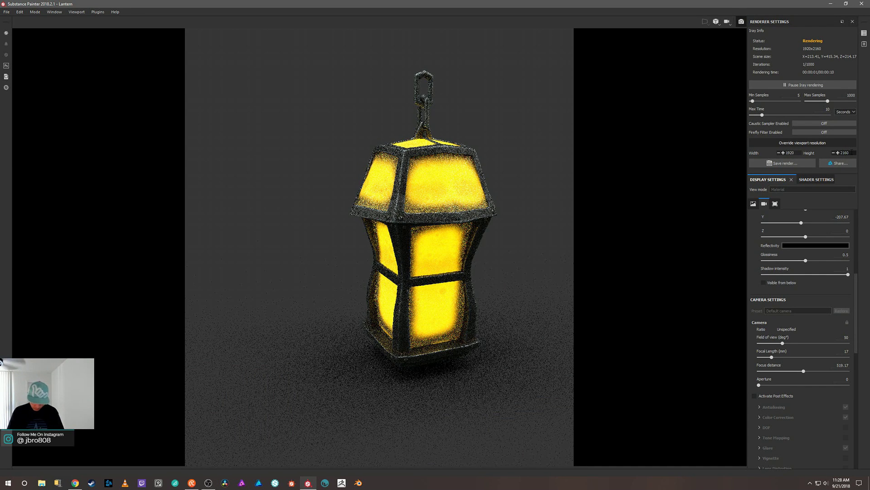
key("BackSpace")
key("BackSpace")
type("1")
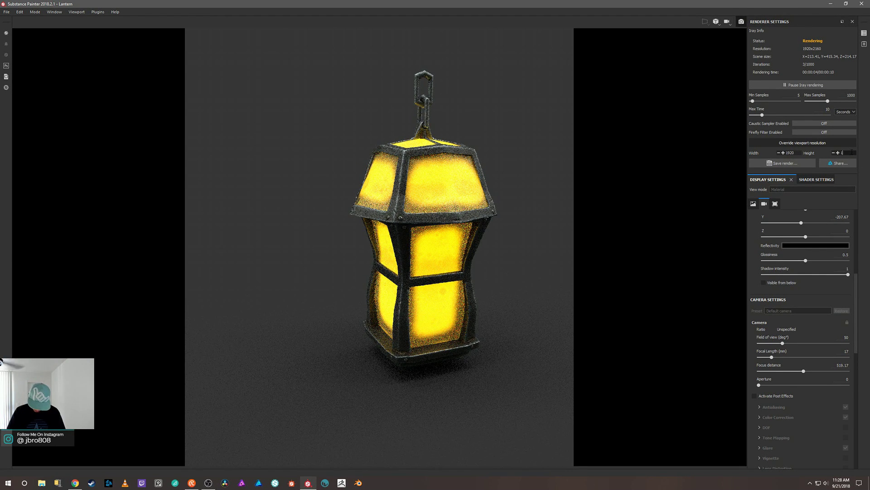
type("080")
key("Return")
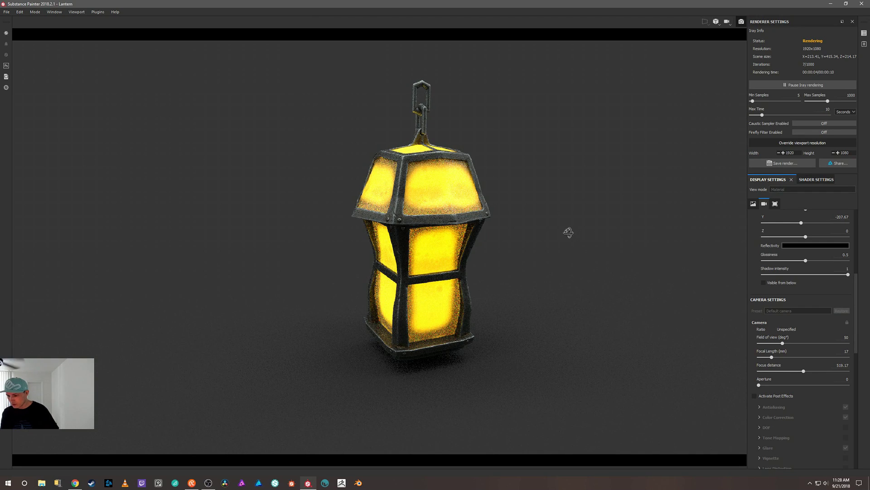
Shift the rendered lantern off-centre and turn it so that one of its corners faces forward
mouse_move(570, 233)
left_mouse_down("alt")
mouse_move(555, 237)
mouse_move(567, 234)
left_mouse_up("alt")
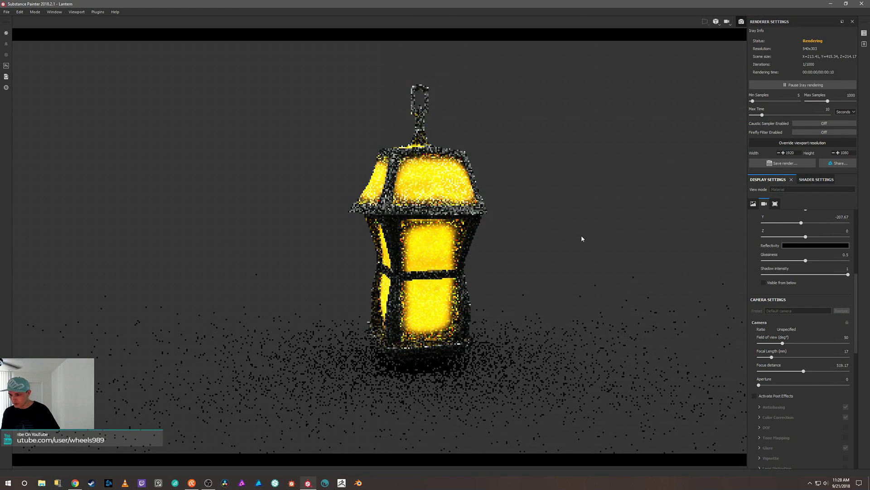
middle_click_drag(567, 237, 542, 245, "alt")
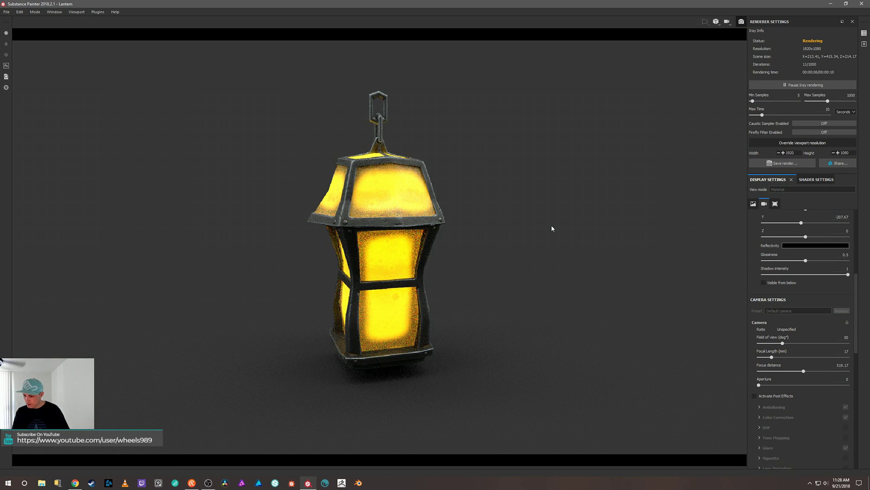
middle_click_drag(527, 245, 540, 250, "alt")
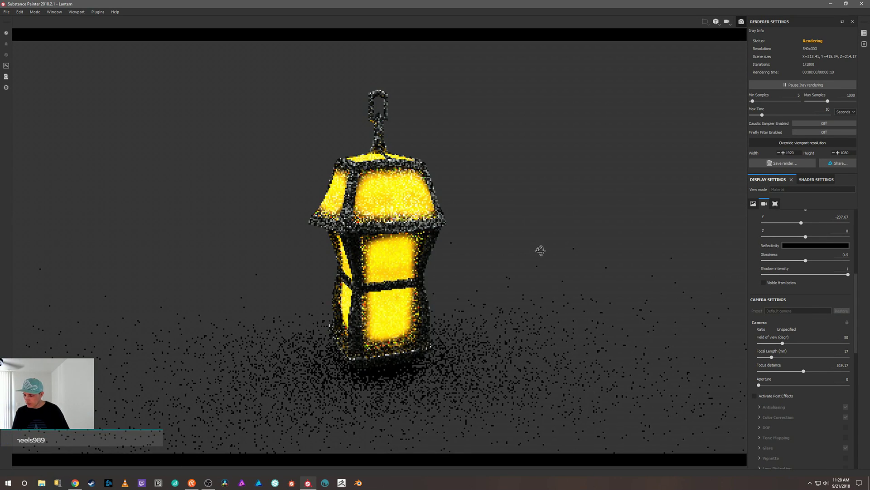
left_click_drag(540, 250, 598, 244, "alt")
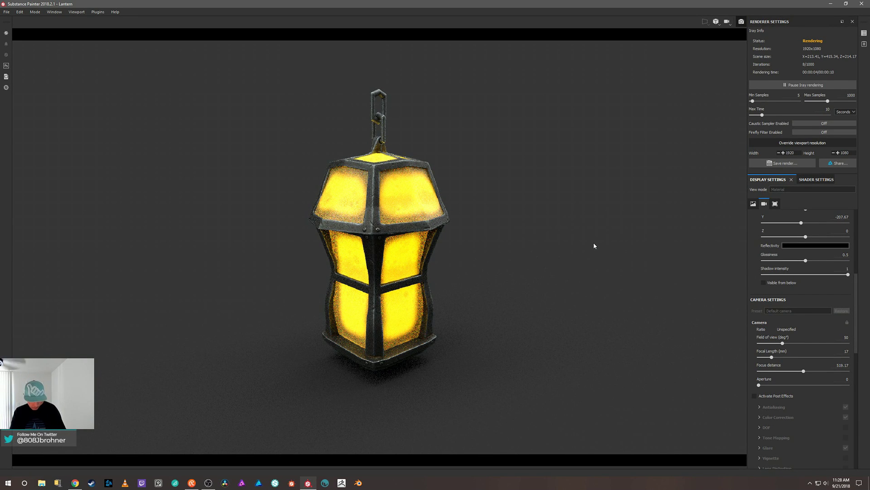
Return to painting mode and darken the colour of the MyGlass Base Color layer to a brightness of 0.368
key("F10")
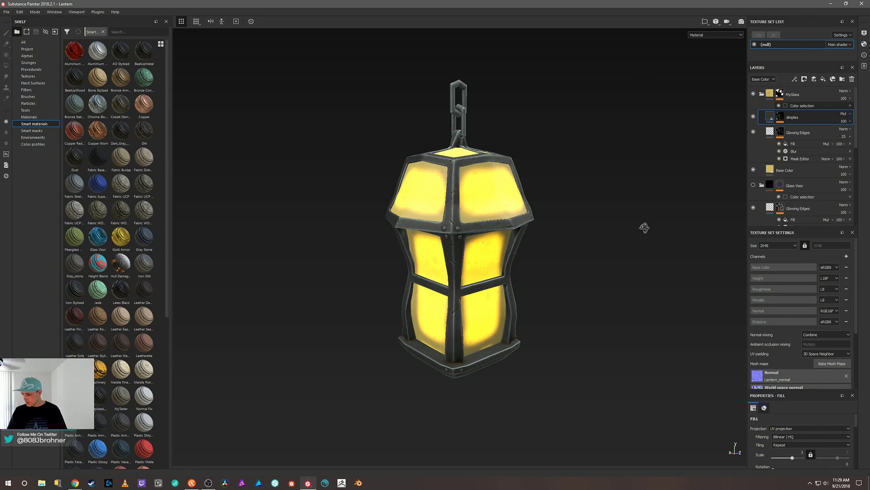
mouse_move(642, 226)
left_mouse_down("alt")
mouse_move(636, 214)
mouse_move(596, 207)
mouse_move(569, 211)
mouse_move(555, 234)
mouse_move(650, 214)
mouse_move(645, 233)
left_mouse_up("alt")
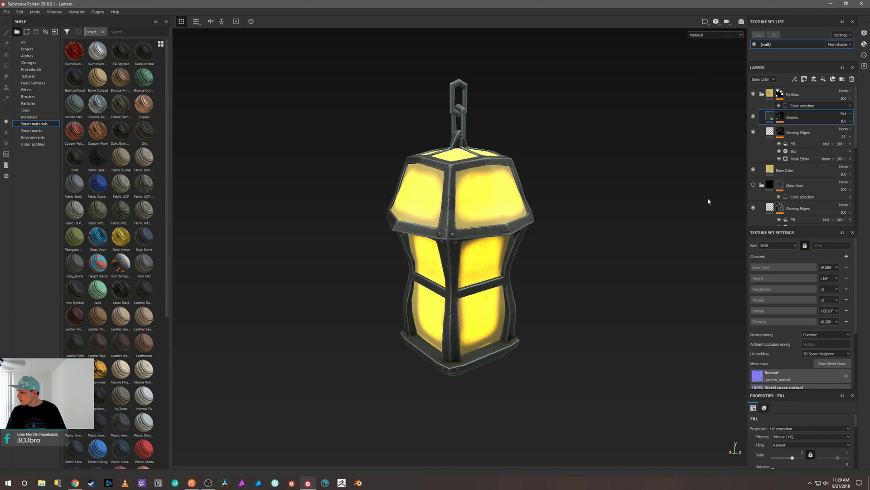
left_click(768, 174)
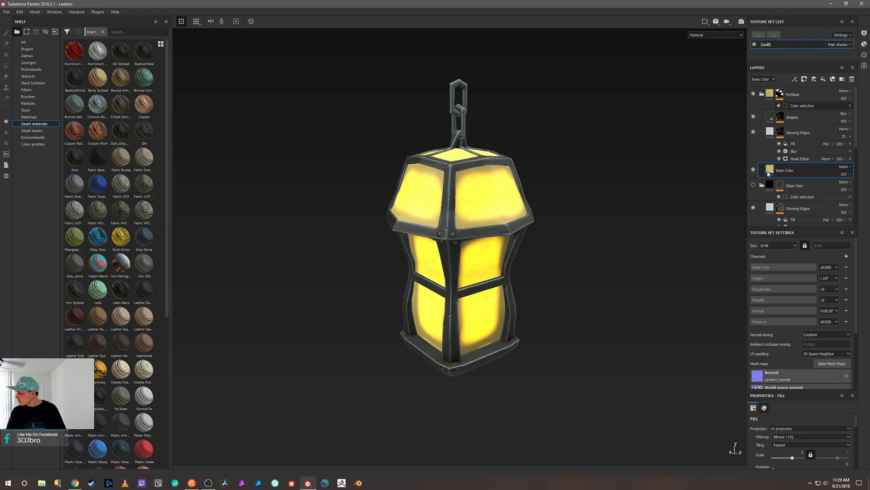
left_click(769, 170)
left_click(691, 357)
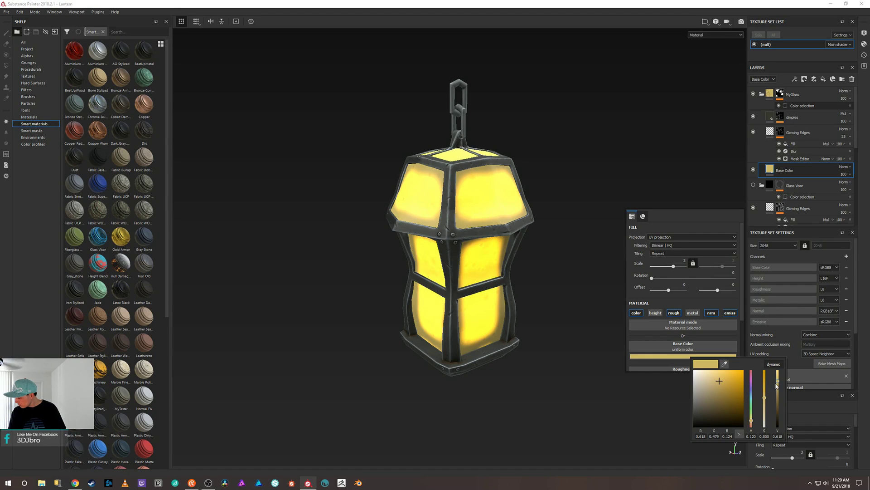
left_click_drag(777, 385, 778, 393)
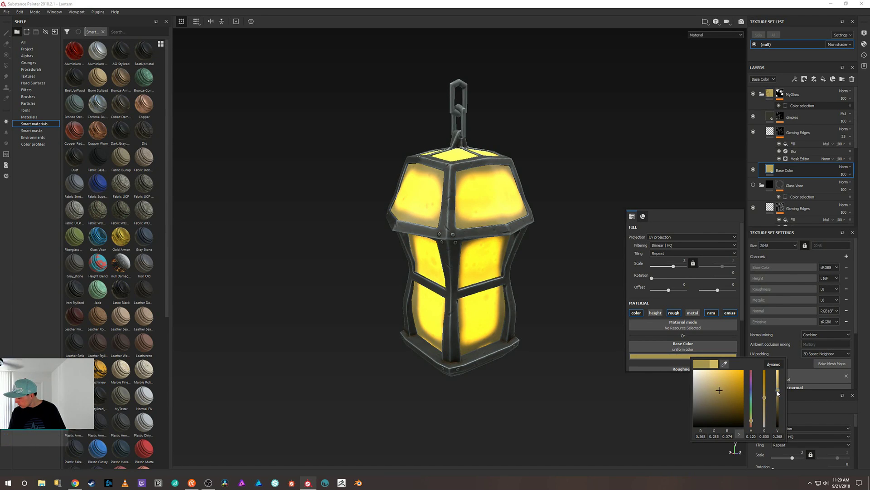
left_click(724, 162)
Inspect the Fill effect in the Glowing Edges mask and compare the lantern with it off and on
left_click(796, 145)
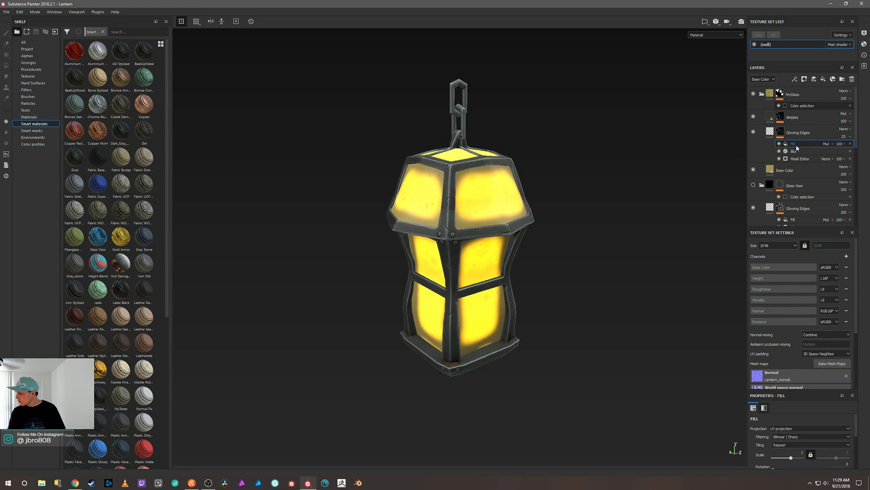
right_click(623, 195)
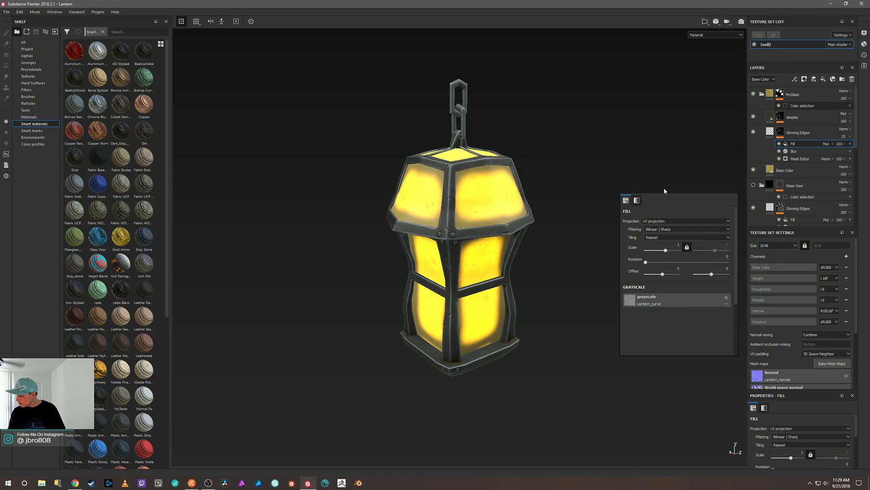
left_click(683, 135)
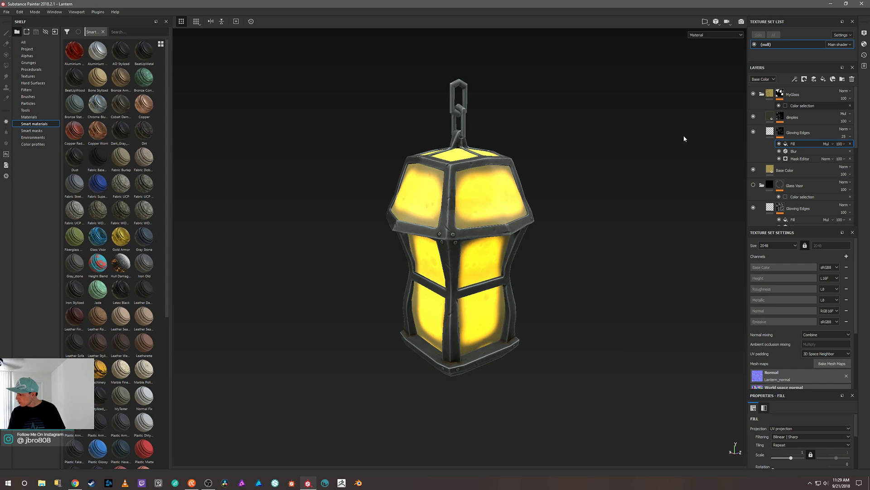
left_click(779, 144)
left_click(779, 143)
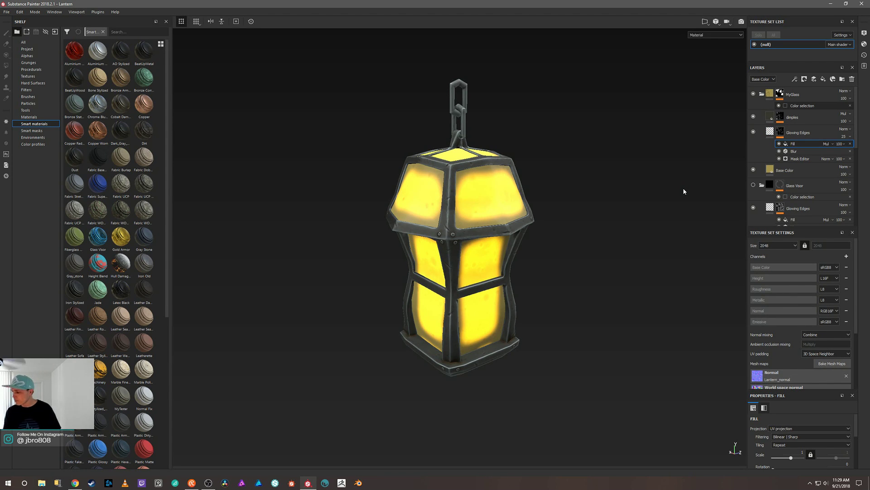
left_click_drag(683, 190, 635, 186, "alt")
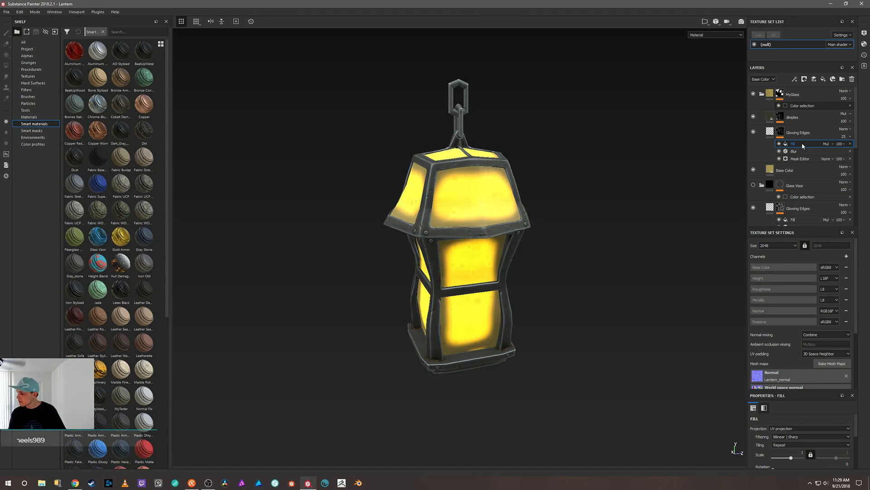
Add a Paint effect to the Glowing Edges mask and place it directly above the Mask Editor
left_click(801, 159)
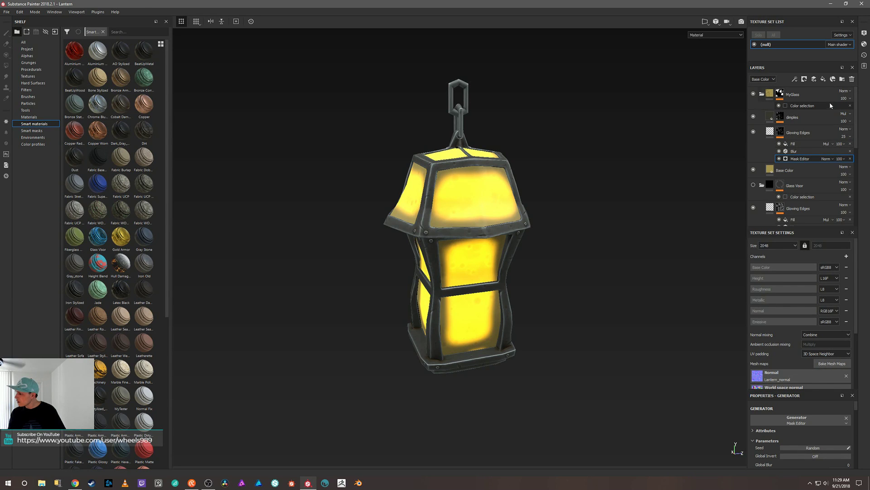
right_click(808, 159)
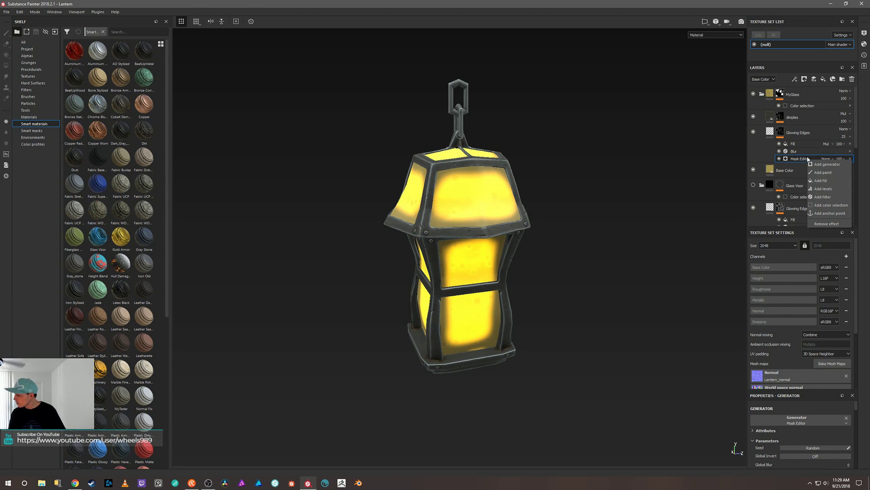
left_click(816, 173)
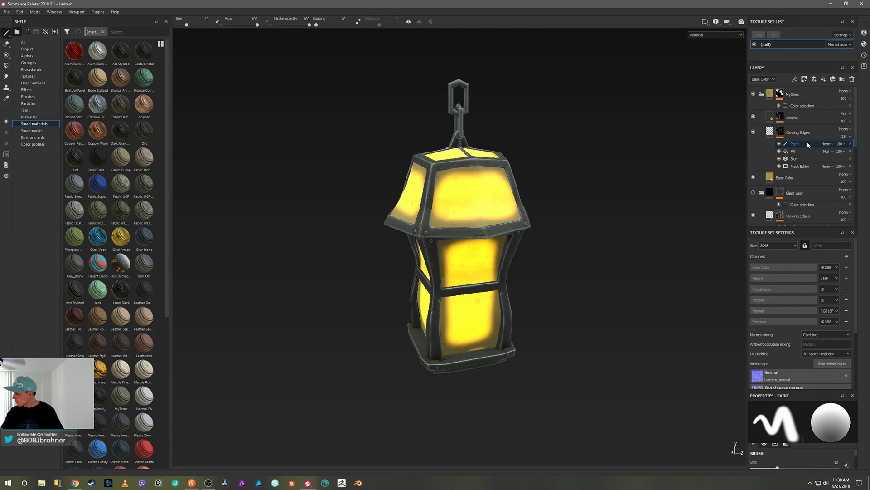
left_click_drag(807, 143, 807, 166)
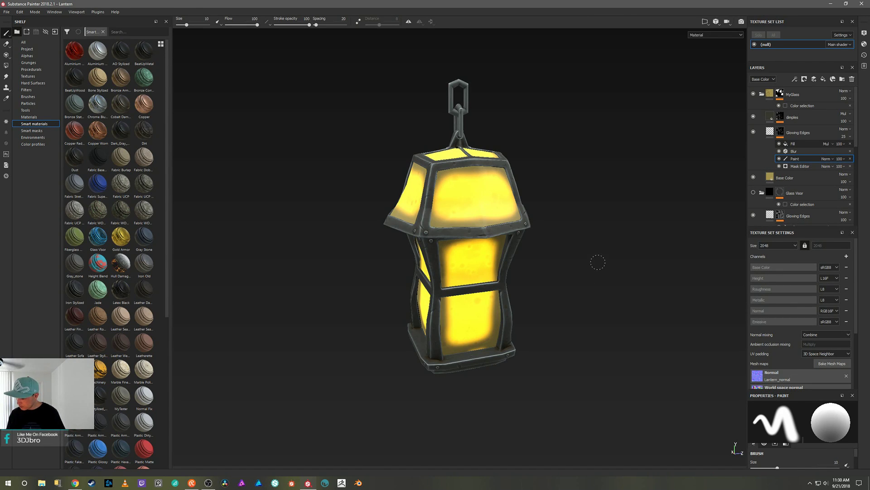
Try mirror symmetry for the mask painting and check where its plane cuts the lantern
left_click_drag(598, 262, 617, 253, "alt")
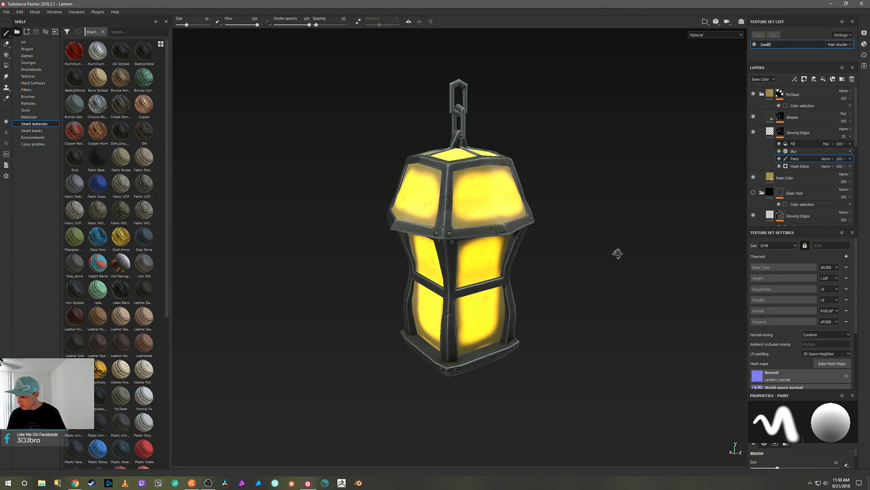
left_click(409, 21)
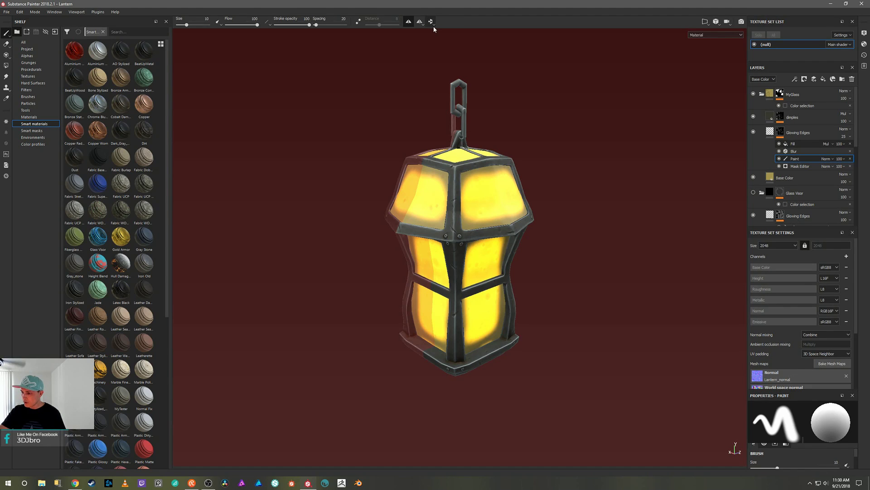
left_click(421, 22)
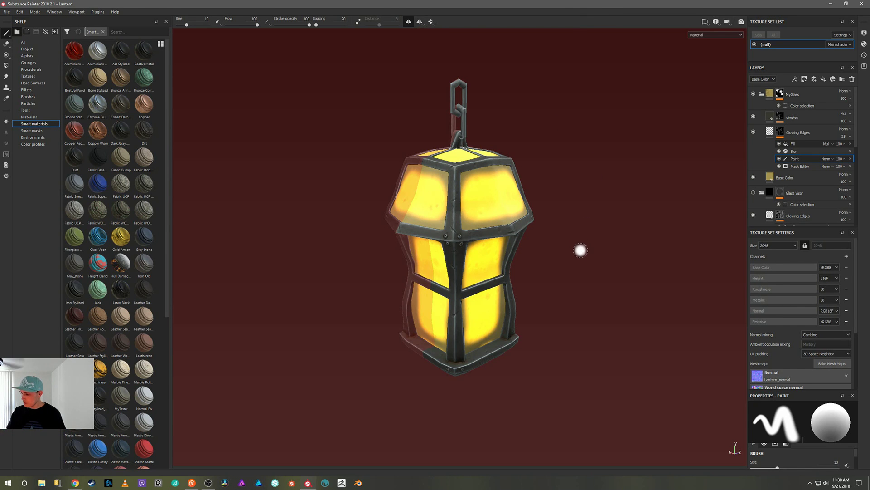
mouse_move(581, 249)
left_mouse_down("alt")
mouse_move(673, 258)
mouse_move(678, 230)
mouse_move(706, 237)
mouse_move(667, 267)
mouse_move(640, 258)
left_mouse_up("alt")
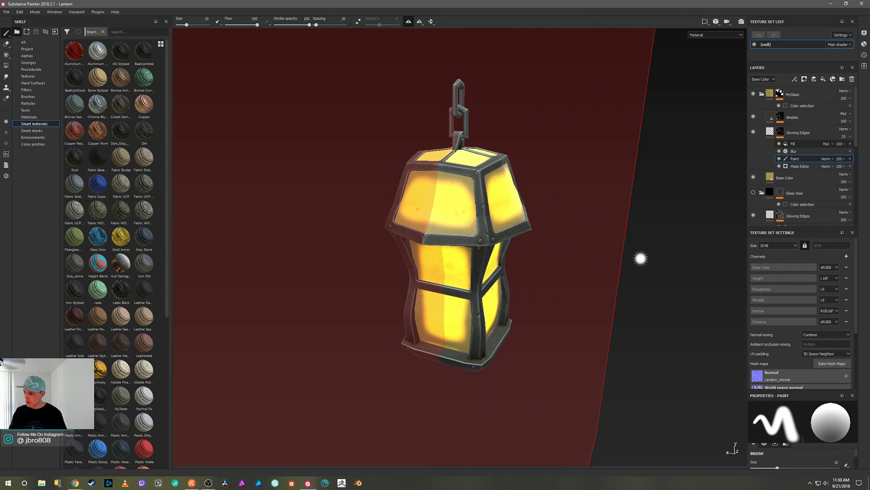
left_click(409, 22)
Choose the Dirt 1 brush for the Glowing Edges mask paint and invert its grayscale from white to black
left_click_drag(583, 162, 603, 191, "alt")
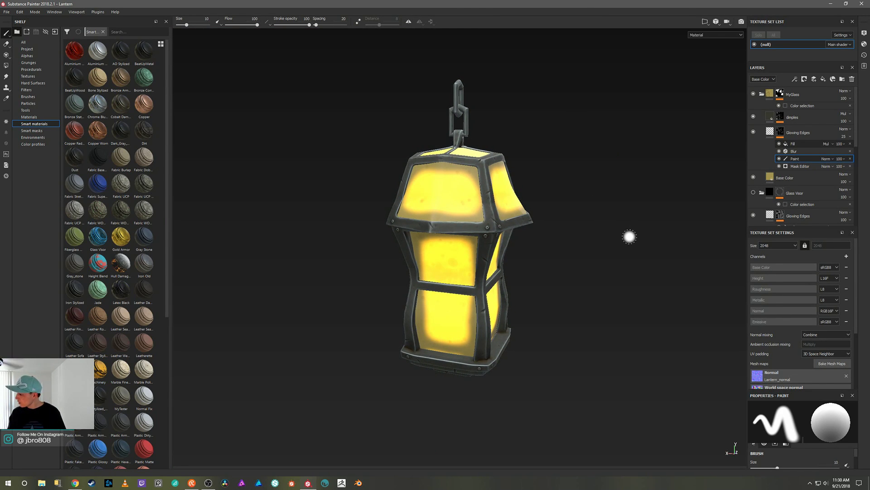
right_click_drag(608, 224, 590, 300, "alt")
right_click(615, 252)
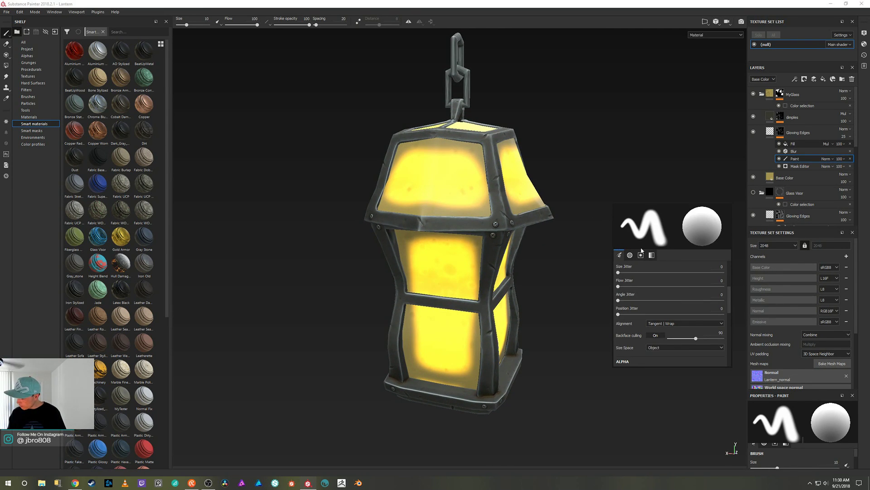
left_click_drag(728, 293, 731, 271)
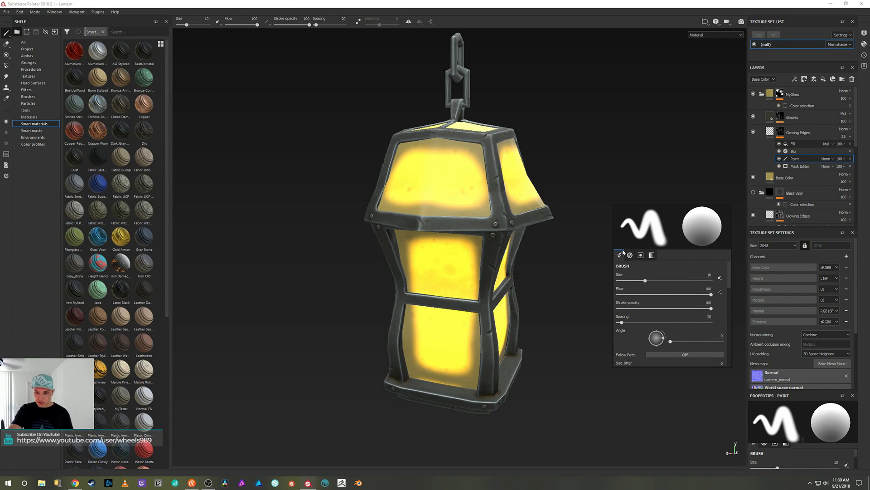
left_click(40, 97)
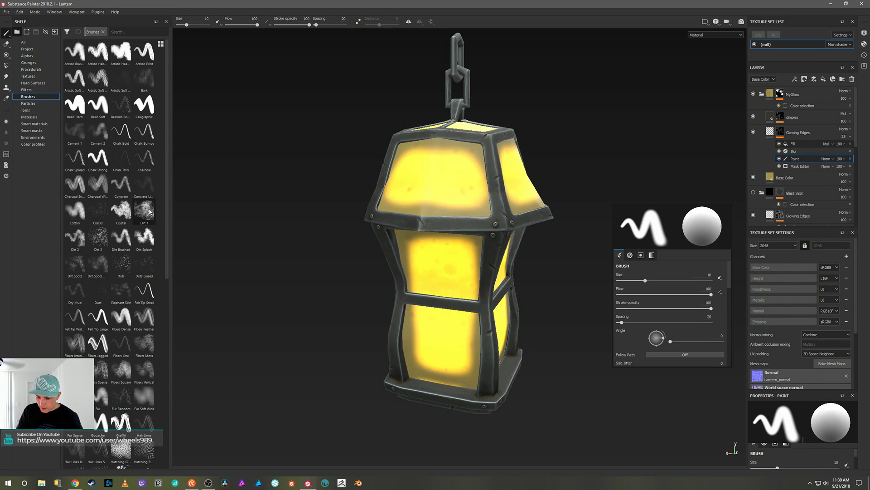
left_click(150, 212)
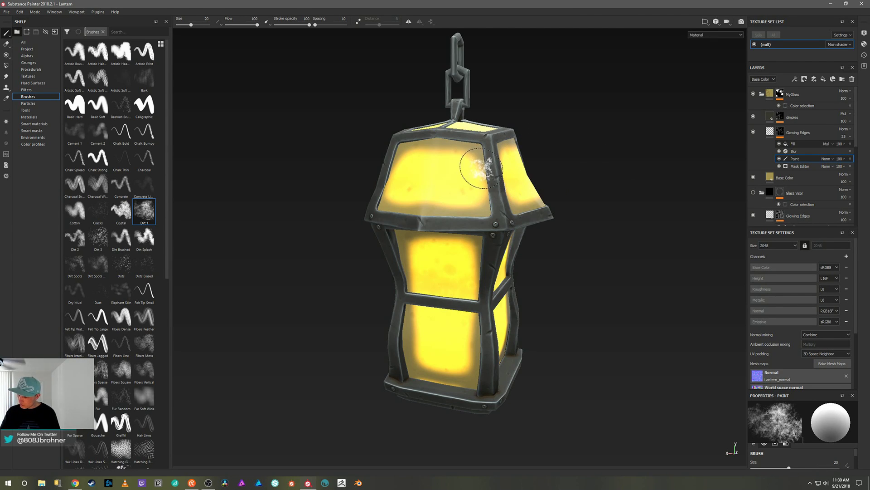
key("x")
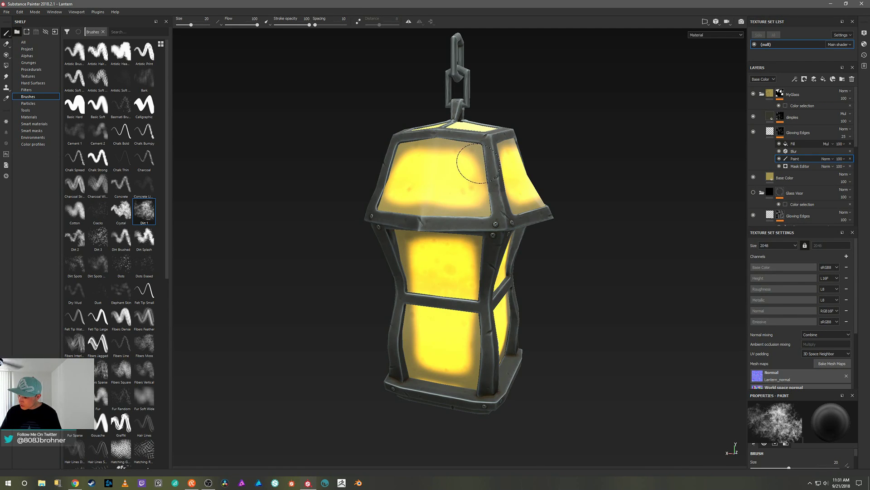
Try Dirt 1 strokes on the upper glass pane directly on the 3D lantern and undo each one
left_click_drag(476, 163, 481, 154)
key("ctrl+z")
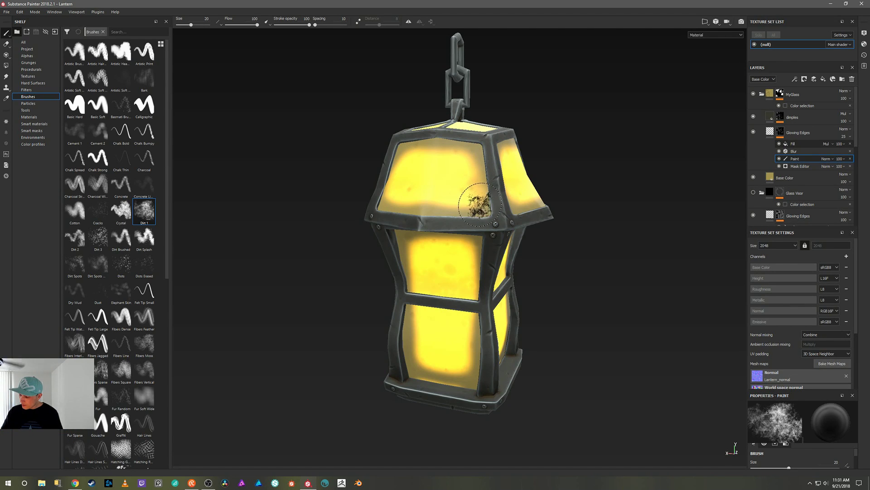
left_click_drag(473, 192, 483, 177)
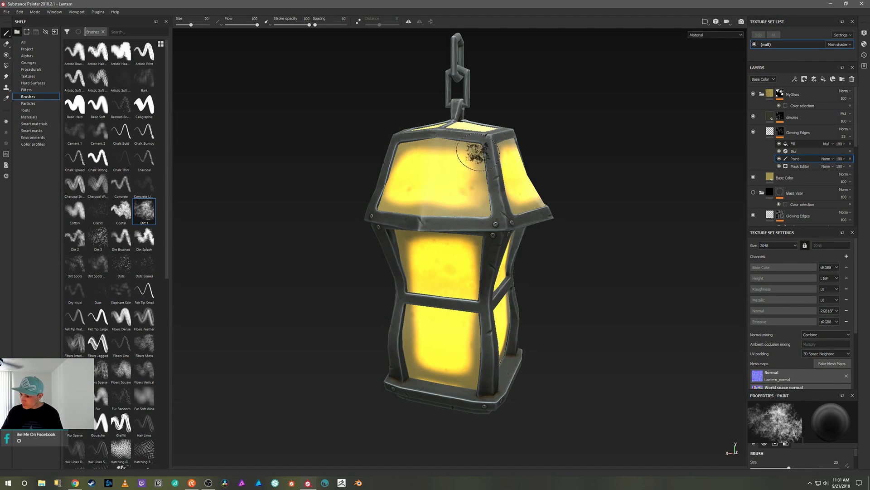
key("ctrl+z")
left_click_drag(575, 279, 586, 268, "alt")
mouse_move(415, 153)
left_mouse_down()
mouse_move(411, 190)
mouse_move(409, 180)
left_mouse_up()
key("ctrl+z")
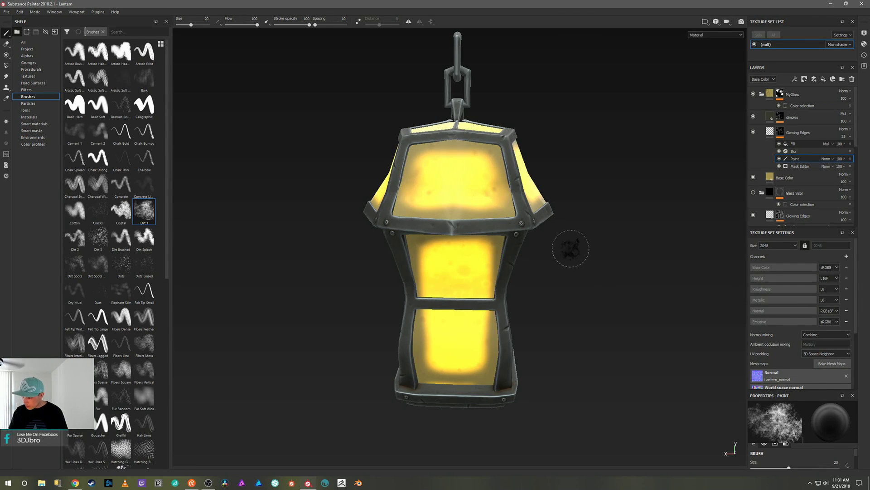
Show the 3D and 2D views side by side and frame the glass pane islands in the UV layout
left_click_drag(601, 287, 604, 254, "alt")
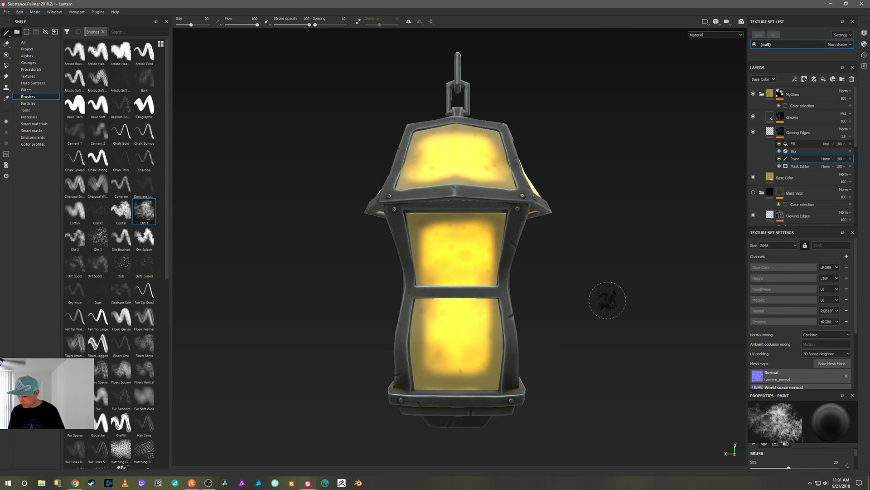
mouse_move(627, 295)
left_mouse_down("alt")
mouse_move(593, 304)
mouse_move(557, 283)
mouse_move(615, 275)
mouse_move(557, 282)
mouse_move(462, 227)
left_mouse_up("alt")
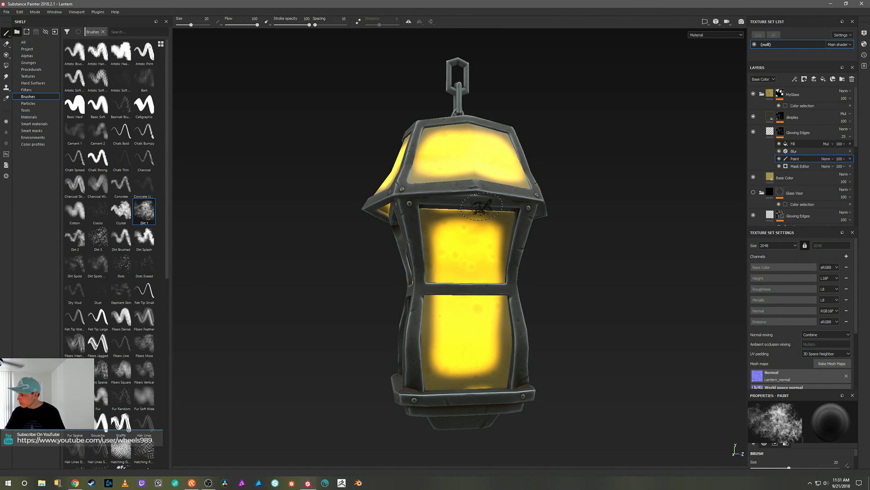
left_click(710, 22)
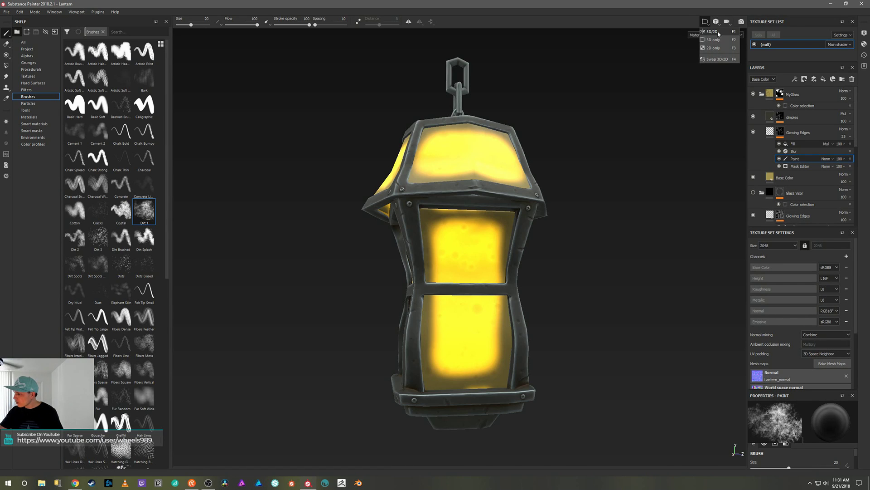
left_click(712, 32)
middle_click_drag(677, 151, 675, 165)
right_click_drag(676, 165, 678, 132, "alt")
mouse_move(643, 105)
right_mouse_down("alt")
mouse_move(656, 133)
mouse_move(656, 115)
right_mouse_up("alt")
middle_click_drag(565, 195, 623, 171, "alt")
mouse_move(623, 155)
right_mouse_down("alt")
mouse_move(608, 249)
mouse_move(603, 237)
right_mouse_up("alt")
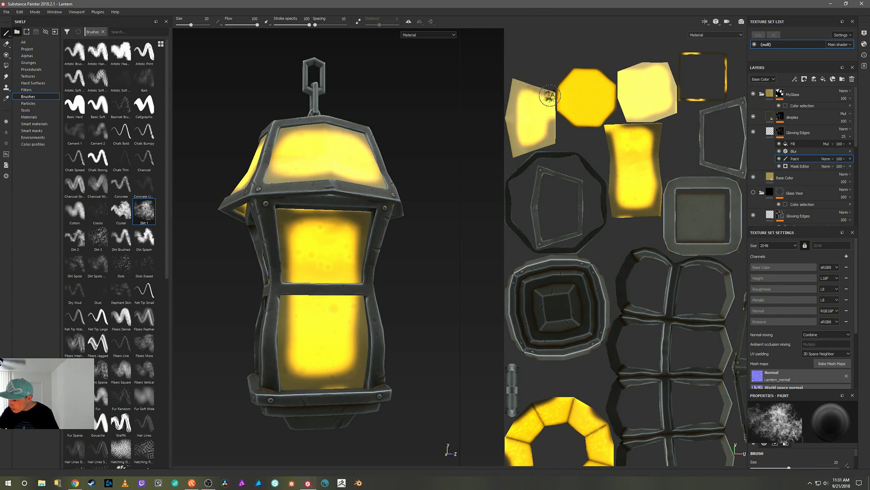
Paint Dirt 1 strokes in the Glowing Edges mask along the edges of the leftmost trapezoid pane and the tall pane below the octagon
left_click_drag(550, 95, 550, 122)
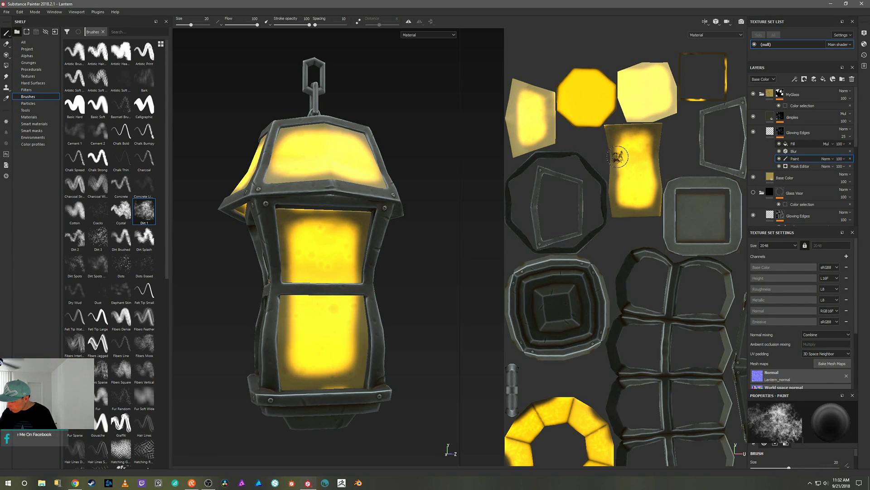
left_click_drag(619, 174, 618, 179)
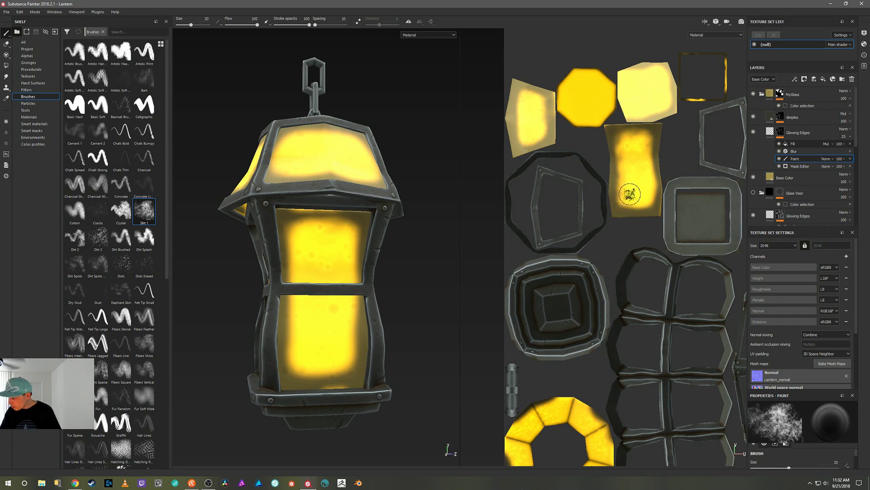
left_click(641, 204)
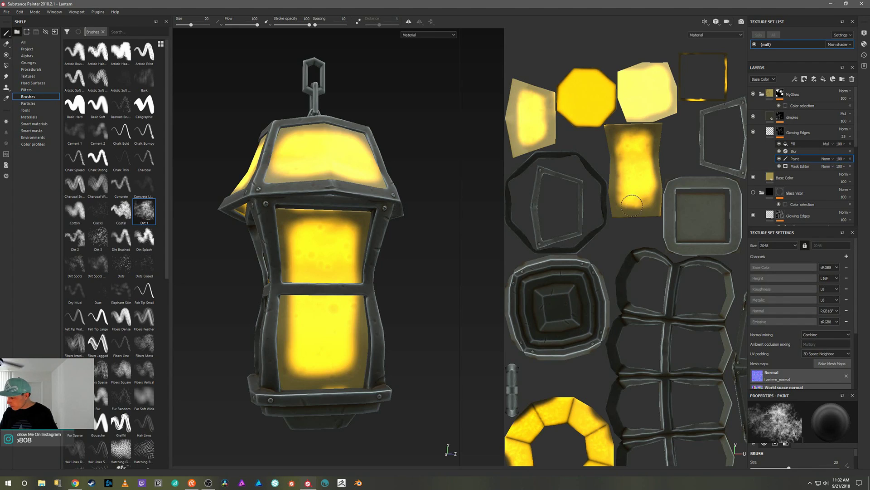
left_click(650, 199)
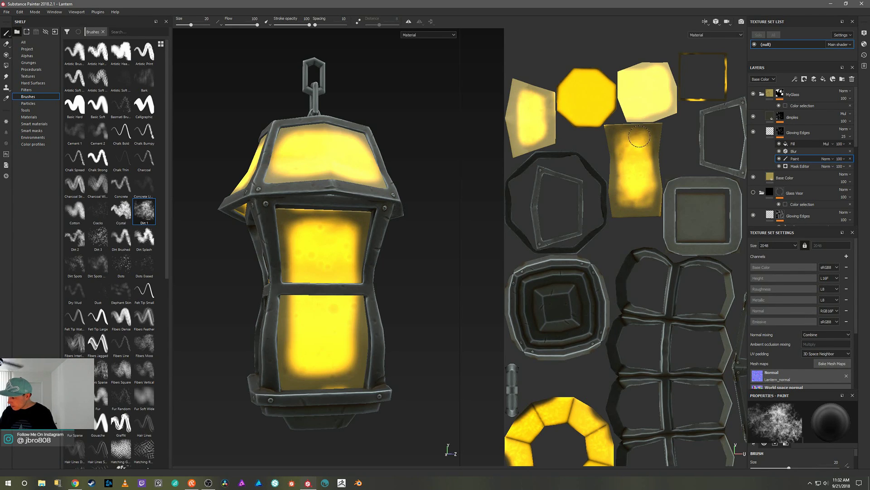
left_click(649, 142)
mouse_move(649, 142)
left_mouse_down()
mouse_move(628, 145)
mouse_move(620, 175)
left_mouse_up()
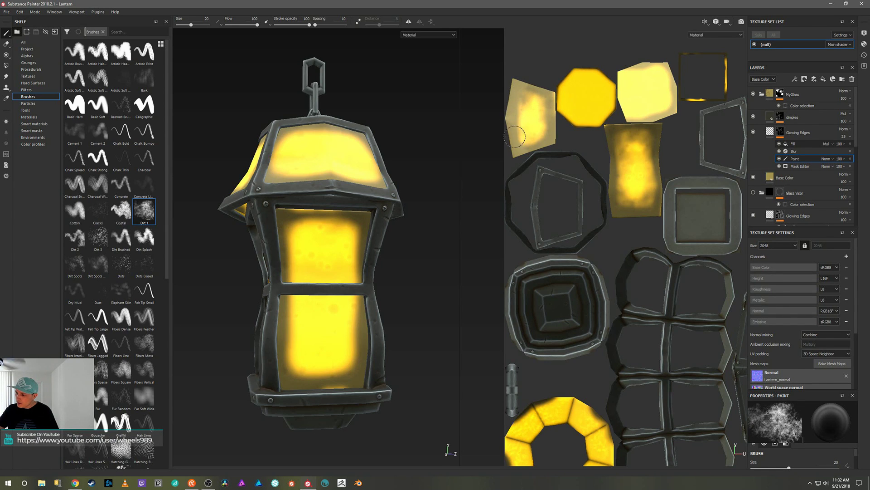
mouse_move(545, 131)
left_mouse_down()
mouse_move(537, 98)
mouse_move(521, 136)
mouse_move(542, 115)
mouse_move(525, 99)
mouse_move(541, 109)
mouse_move(536, 120)
mouse_move(540, 112)
left_mouse_up()
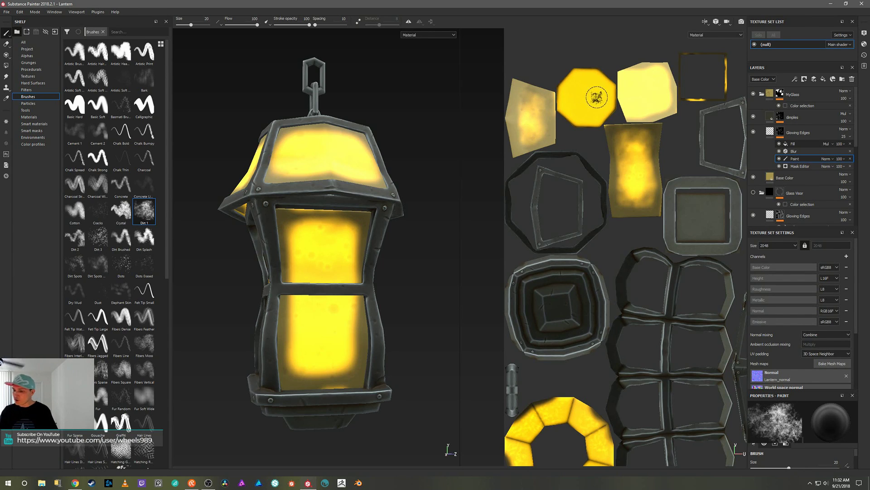
Paint dirt strokes over the octagonal glass island and the pale pane beside it, and touch up the tall pane's edge
mouse_move(578, 99)
left_mouse_down()
mouse_move(596, 93)
mouse_move(589, 109)
mouse_move(592, 100)
mouse_move(569, 110)
mouse_move(598, 104)
mouse_move(549, 92)
left_mouse_up()
left_click_drag(660, 68, 635, 69)
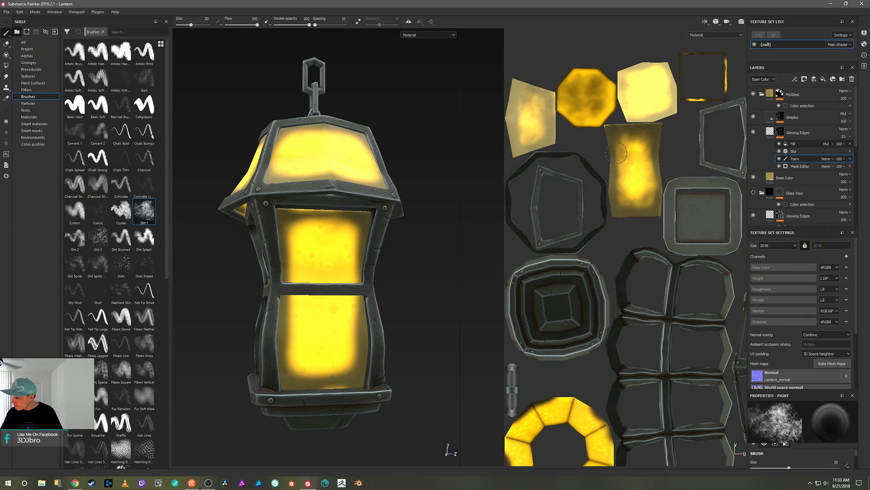
left_click_drag(616, 154, 620, 214)
mouse_move(653, 105)
left_mouse_down()
mouse_move(645, 74)
mouse_move(657, 73)
left_mouse_up()
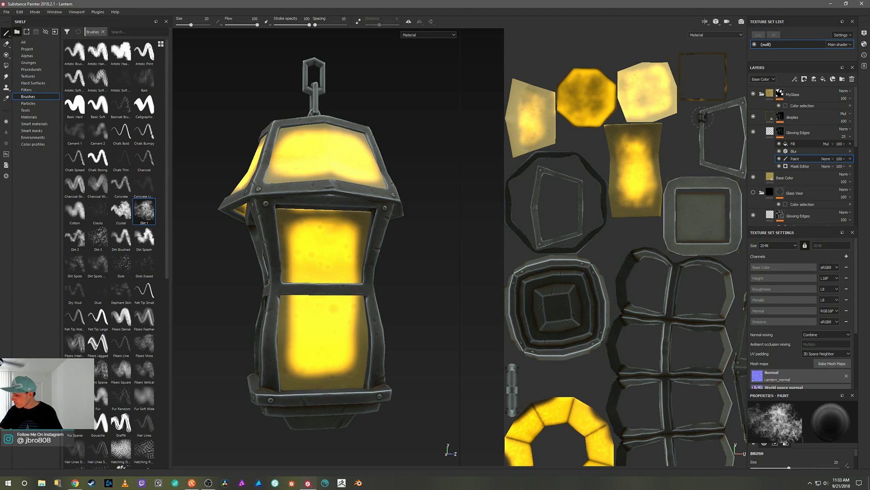
Paint dirt strokes around the outer edge of the ring-shaped glass island in the UV layout
middle_click_drag(678, 197, 729, 37, "alt")
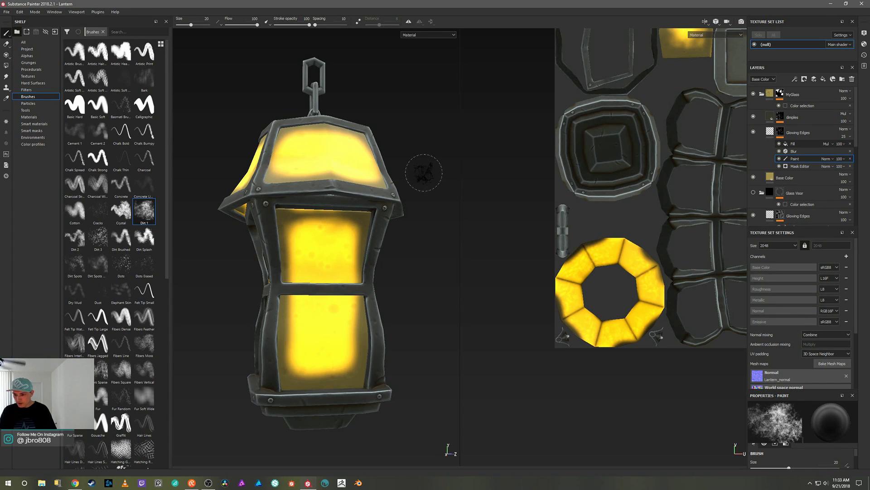
mouse_move(415, 236)
left_mouse_down("alt")
mouse_move(377, 326)
mouse_move(382, 263)
mouse_move(418, 295)
mouse_move(435, 155)
mouse_move(428, 160)
left_mouse_up("alt")
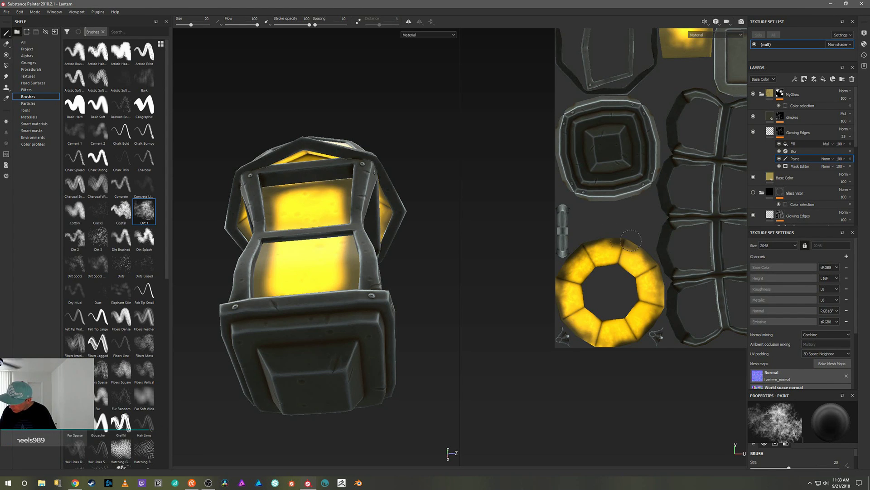
mouse_move(647, 256)
left_mouse_down()
mouse_move(665, 306)
mouse_move(636, 333)
mouse_move(613, 345)
mouse_move(561, 320)
left_mouse_up()
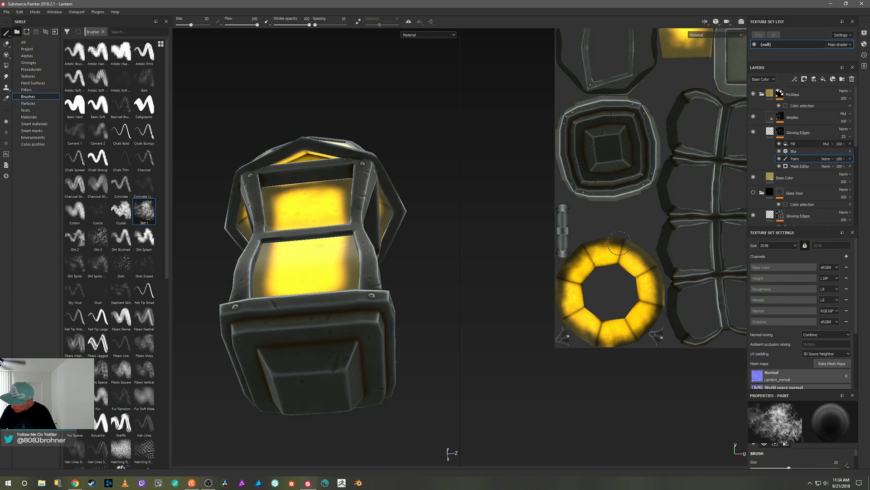
mouse_move(619, 244)
left_mouse_down()
mouse_move(569, 276)
mouse_move(578, 329)
mouse_move(648, 318)
mouse_move(640, 256)
mouse_move(627, 245)
left_mouse_up()
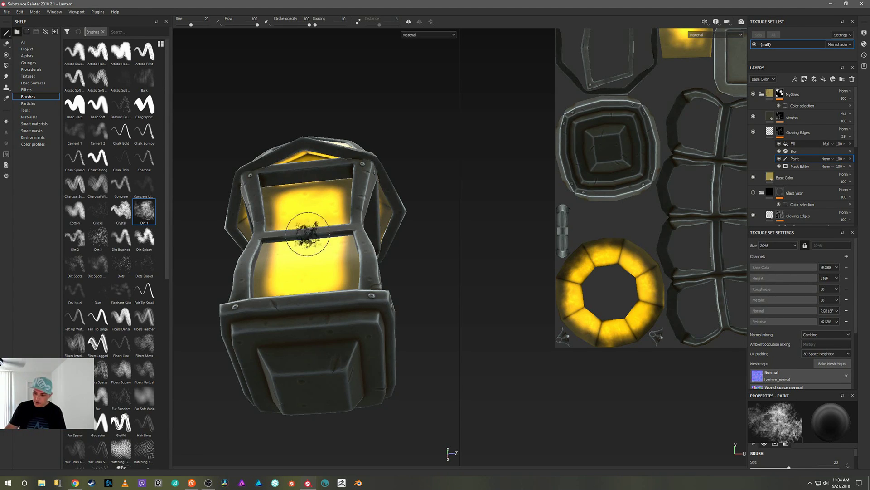
Inspect the painted glass on the lantern from the front and above, and rotate the environment lighting around it
right_click_drag(414, 219, 414, 227, "alt")
left_click_drag(414, 227, 433, 314, "alt")
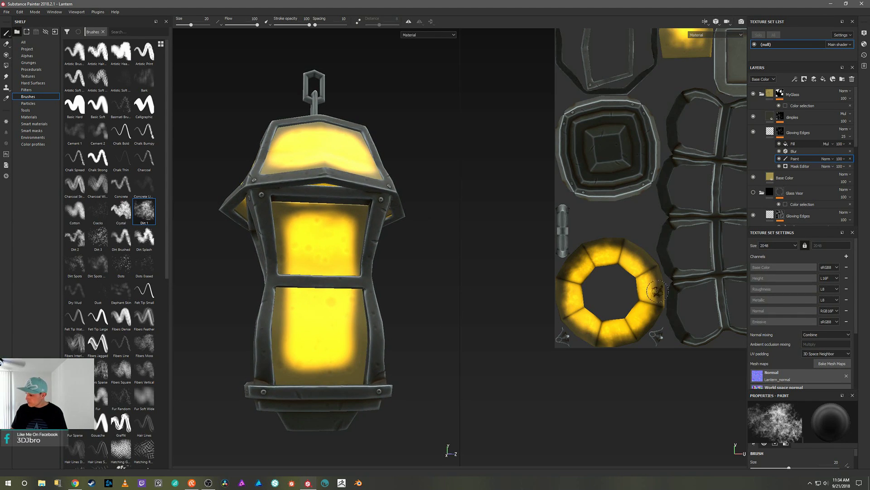
middle_click_drag(707, 281, 553, 280, "alt")
mouse_move(697, 234)
middle_mouse_down("alt")
mouse_move(607, 319)
mouse_move(612, 429)
middle_mouse_up("alt")
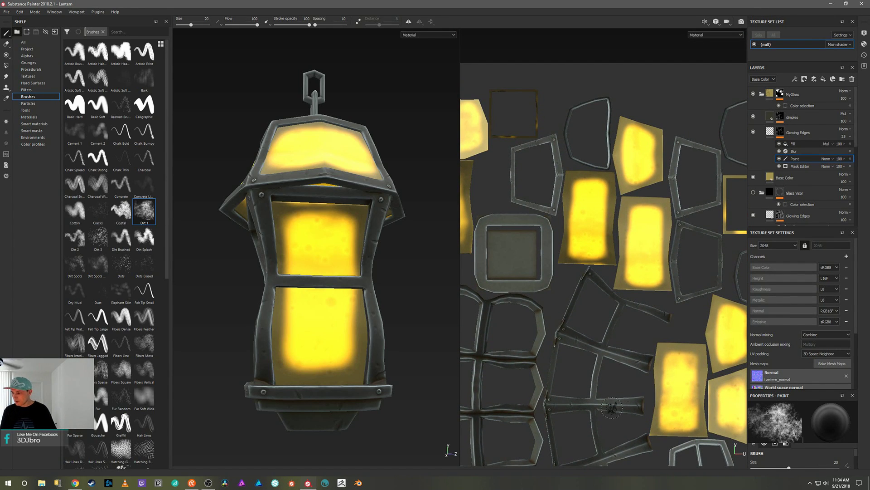
left_click_drag(399, 335, 357, 348, "alt")
right_click_drag(376, 317, 403, 314, "shift")
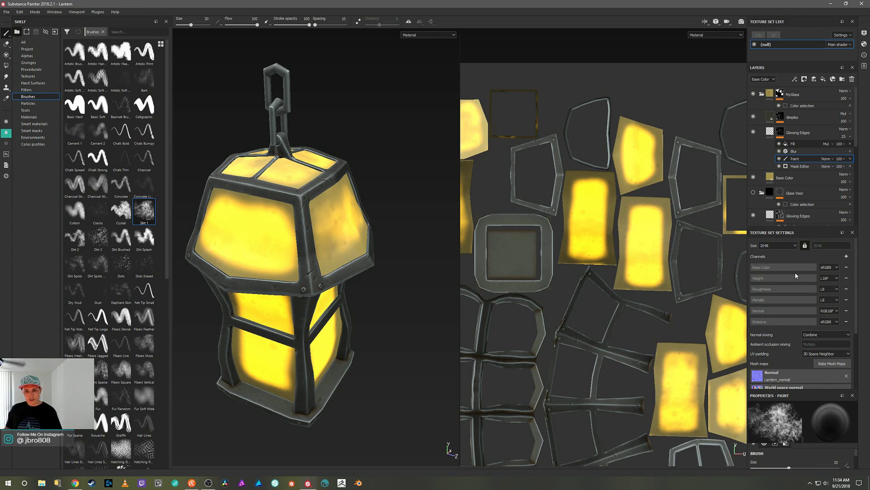
Select the studio_03 environment in the shelf, save the project and adjust the lighting rotation
left_click(33, 137)
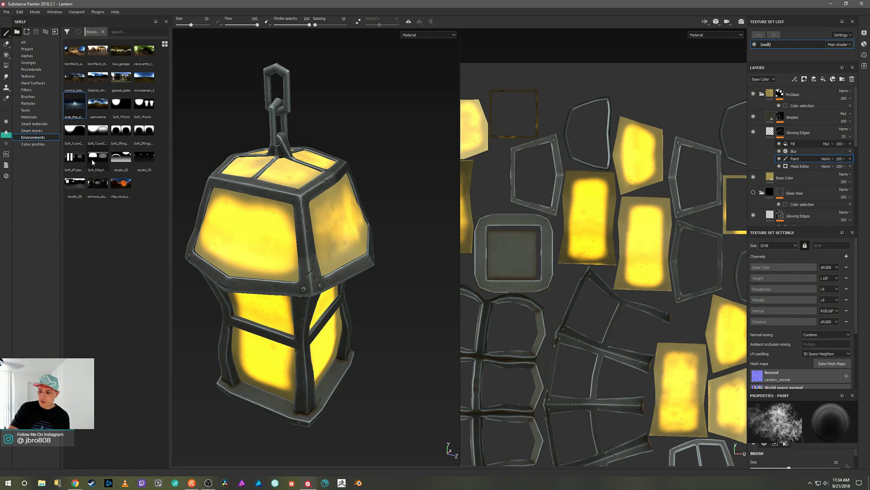
right_click_drag(378, 310, 397, 312, "shift")
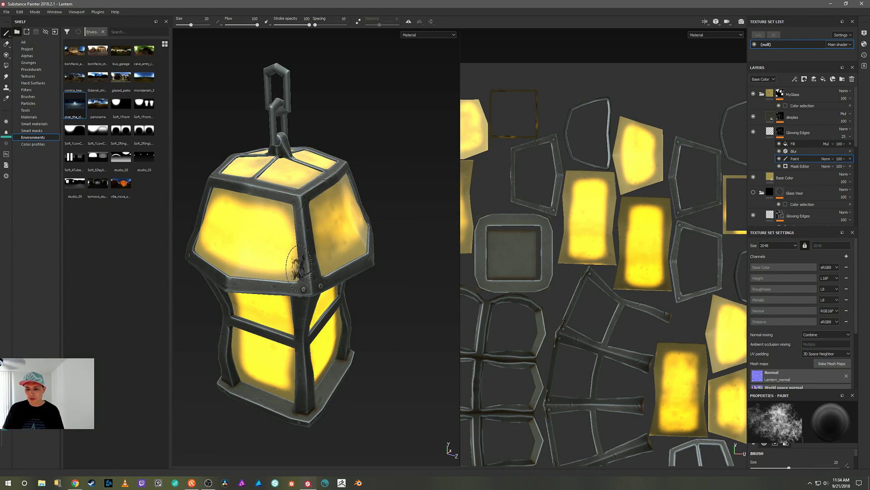
left_click(147, 156)
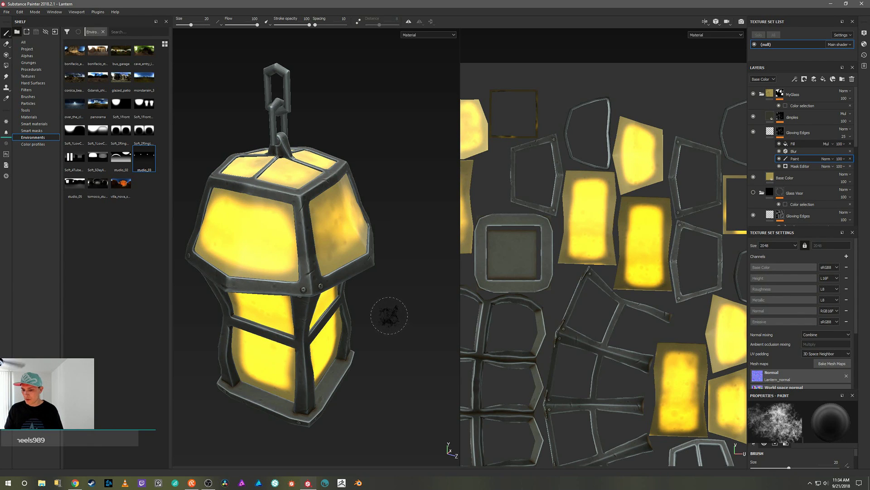
key("ctrl+s")
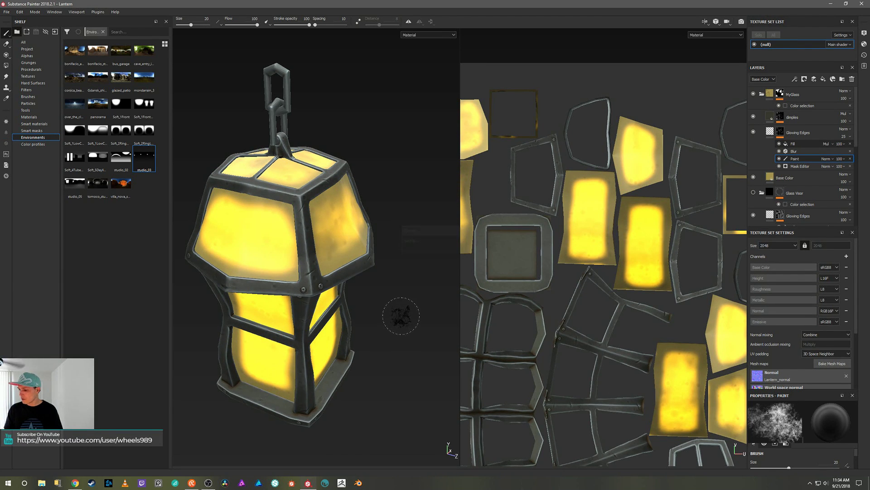
right_click_drag(395, 313, 404, 317, "shift")
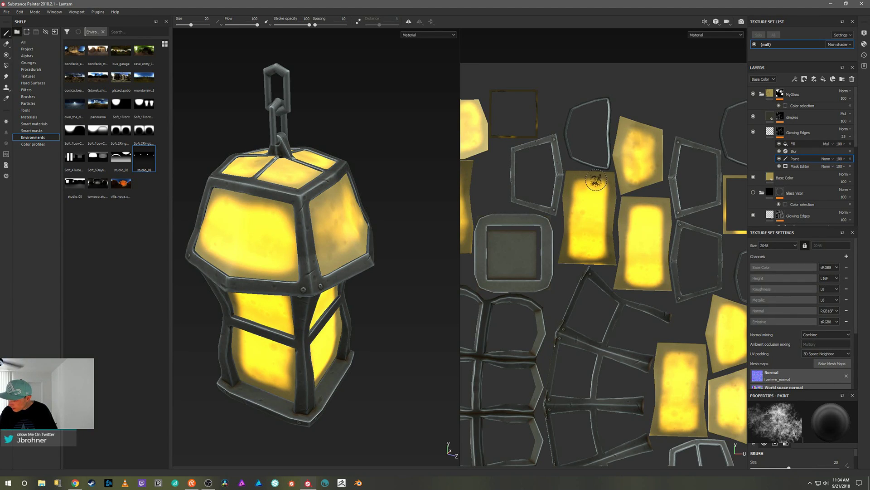
Paint dirt strokes over the glow and edges of the two neighbouring tall glass panes in the UV layout
mouse_move(590, 253)
left_mouse_down()
mouse_move(599, 218)
mouse_move(590, 186)
mouse_move(582, 212)
mouse_move(580, 198)
mouse_move(578, 249)
mouse_move(598, 225)
mouse_move(586, 209)
left_mouse_up()
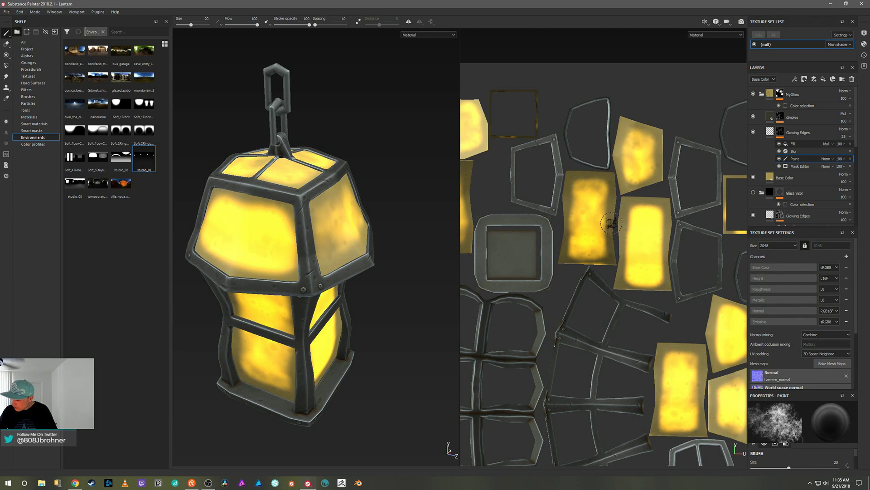
mouse_move(586, 209)
middle_mouse_down()
mouse_move(586, 185)
mouse_move(653, 218)
mouse_move(661, 240)
mouse_move(608, 259)
middle_mouse_up()
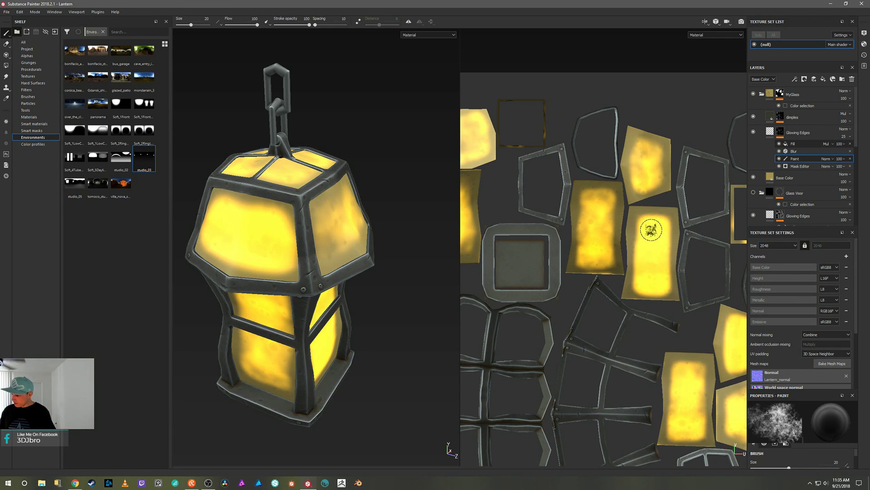
left_click_drag(647, 212, 632, 260)
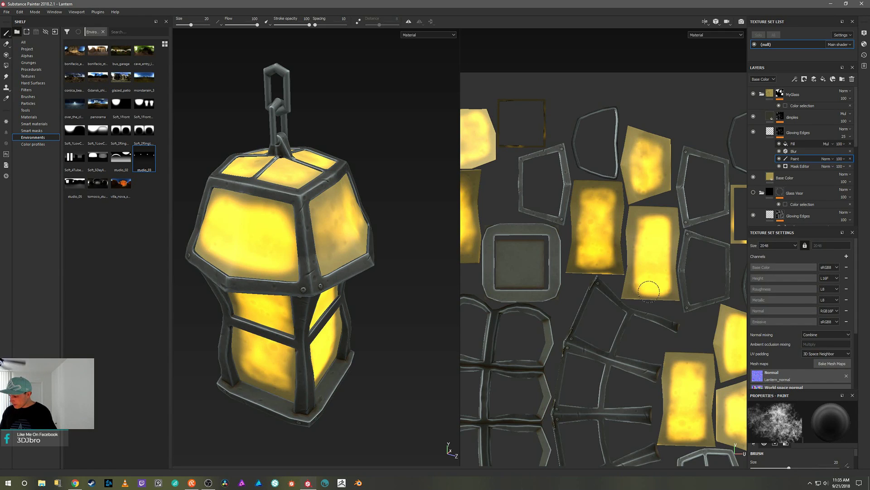
mouse_move(649, 291)
left_mouse_down()
mouse_move(663, 276)
mouse_move(665, 234)
mouse_move(642, 221)
mouse_move(640, 272)
mouse_move(661, 274)
mouse_move(655, 229)
mouse_move(667, 251)
left_mouse_up()
mouse_move(668, 254)
middle_mouse_down()
mouse_move(640, 212)
mouse_move(623, 211)
middle_mouse_up()
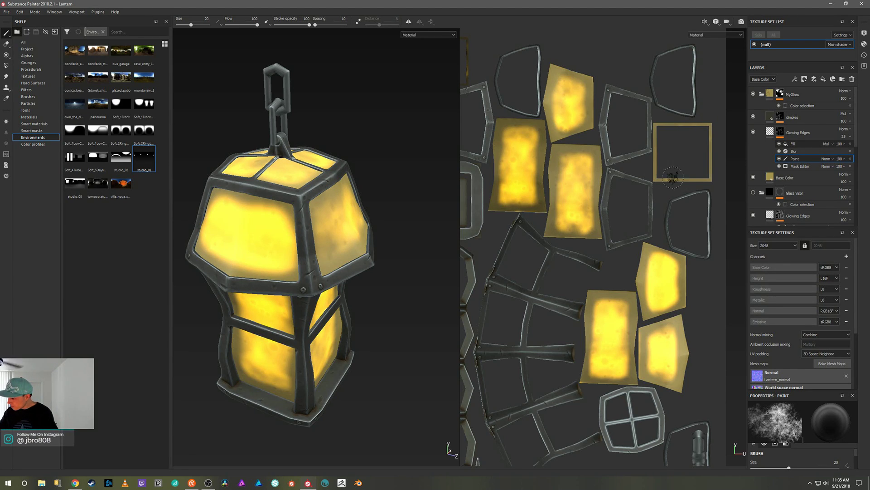
Break up the glow on the two lower trapezoid panes and the tall pane beside them with dirt strokes
mouse_move(646, 272)
left_mouse_down()
mouse_move(650, 256)
mouse_move(651, 308)
mouse_move(677, 304)
left_mouse_up()
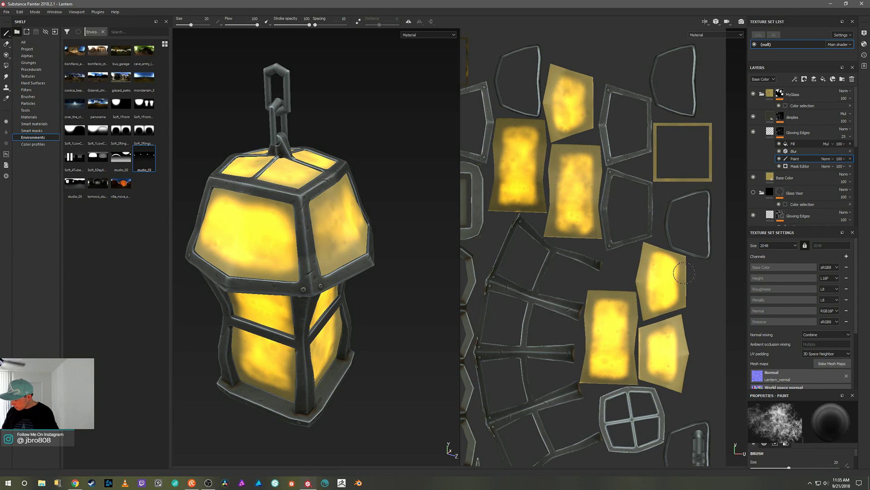
mouse_move(683, 274)
left_mouse_down()
mouse_move(659, 256)
mouse_move(666, 272)
mouse_move(655, 283)
mouse_move(668, 274)
mouse_move(671, 332)
mouse_move(663, 334)
mouse_move(672, 359)
left_mouse_up()
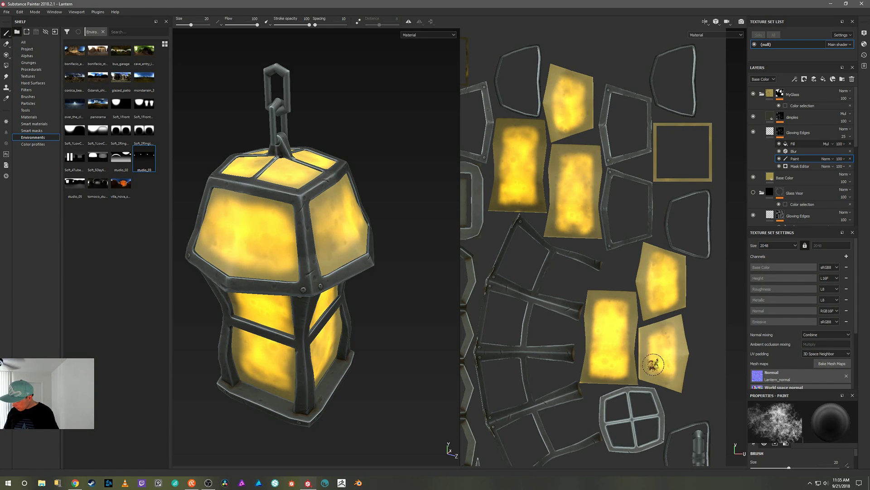
mouse_move(603, 313)
left_mouse_down()
mouse_move(594, 299)
mouse_move(586, 379)
left_mouse_up()
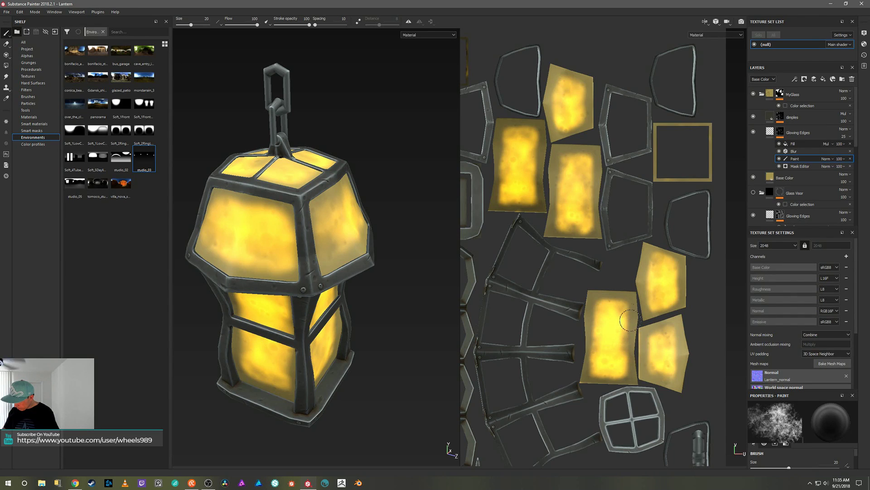
mouse_move(606, 298)
left_mouse_down()
mouse_move(617, 305)
mouse_move(603, 363)
mouse_move(613, 312)
mouse_move(606, 361)
mouse_move(642, 335)
mouse_move(657, 272)
mouse_move(676, 288)
mouse_move(666, 340)
mouse_move(672, 363)
left_mouse_up()
middle_click_drag(600, 280, 628, 290)
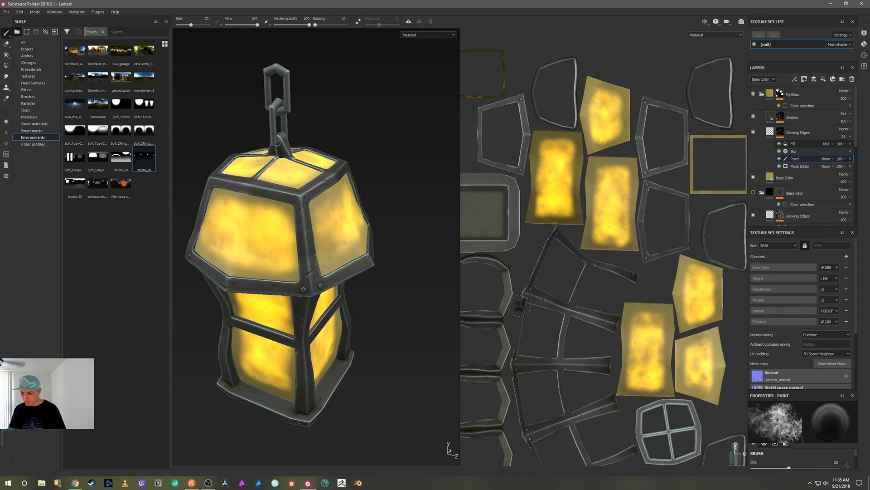
Inspect the broken-up glass glow on the lantern's sides and roof, comparing it with the panes in the UV layout
right_click_drag(397, 299, 369, 192, "alt")
left_click_drag(393, 330, 415, 295, "alt")
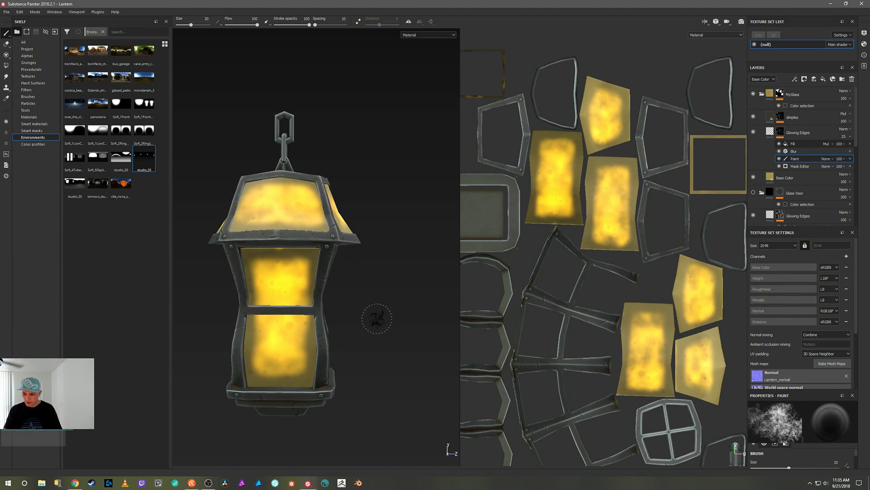
left_click_drag(376, 317, 386, 342, "alt")
middle_click_drag(557, 257, 660, 243)
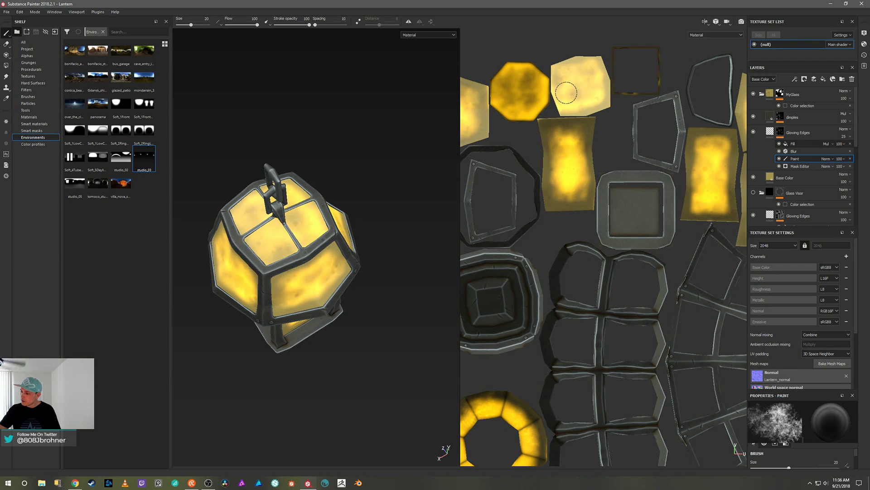
mouse_move(396, 279)
left_mouse_down("alt")
mouse_move(387, 219)
mouse_move(400, 235)
mouse_move(396, 257)
mouse_move(420, 272)
left_mouse_up("alt")
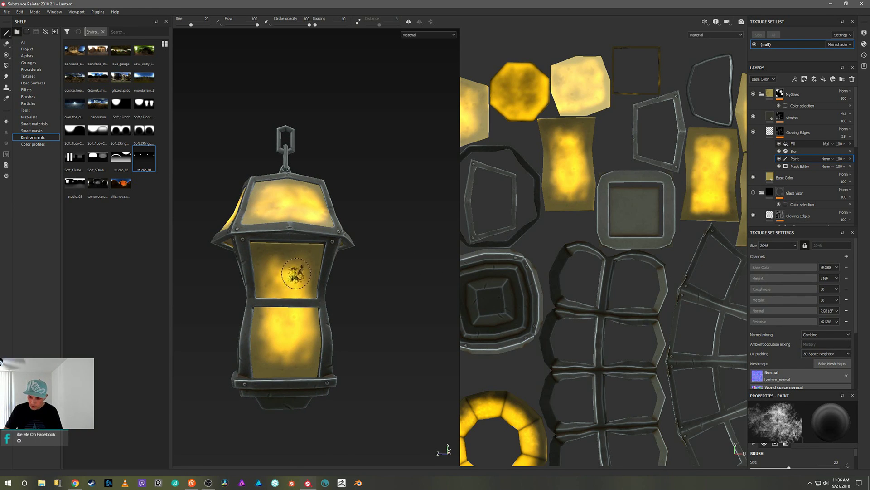
mouse_move(380, 321)
left_mouse_down("alt")
mouse_move(377, 330)
mouse_move(438, 318)
mouse_move(409, 352)
mouse_move(416, 357)
left_mouse_up("alt")
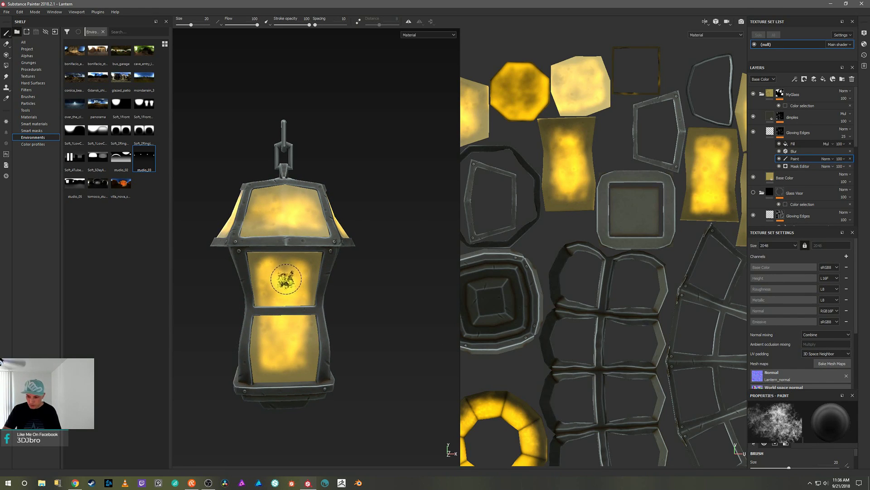
left_click_drag(287, 272, 295, 282, "alt")
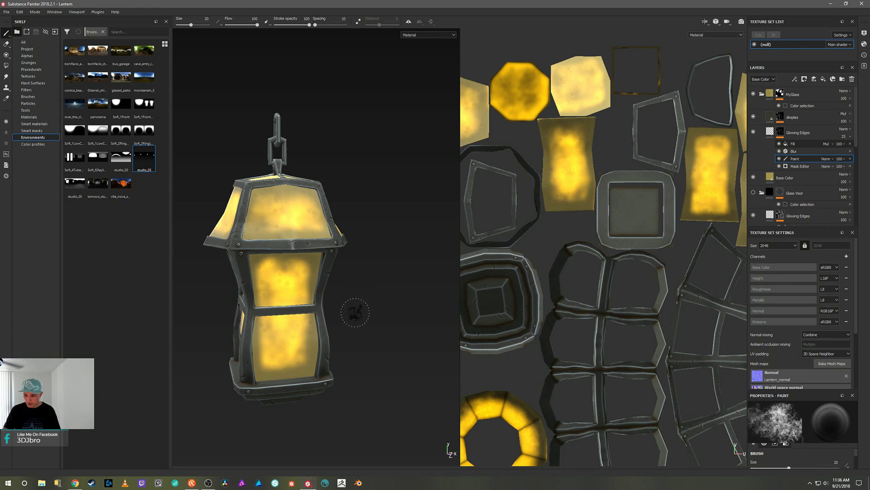
left_click_drag(353, 309, 433, 305, "alt")
mouse_move(366, 312)
left_mouse_down("alt")
mouse_move(369, 334)
mouse_move(345, 208)
left_mouse_up("alt")
left_click_drag(238, 231, 268, 215)
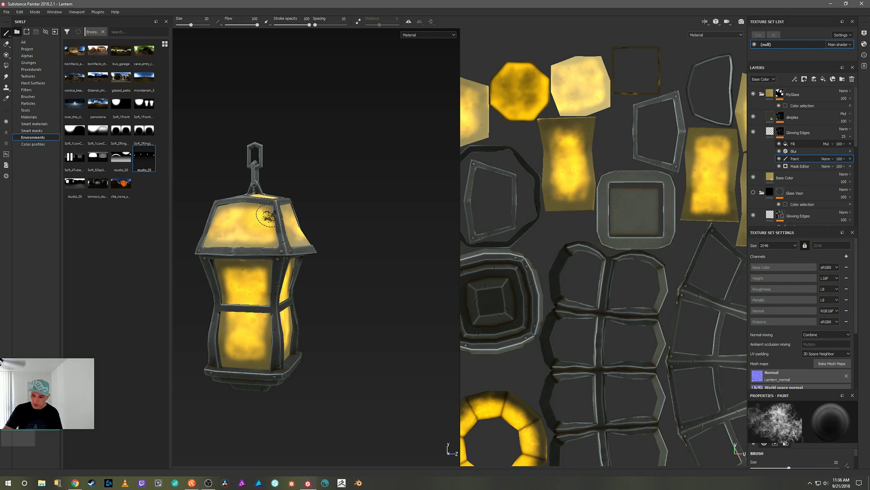
left_click_drag(330, 286, 331, 360, "alt")
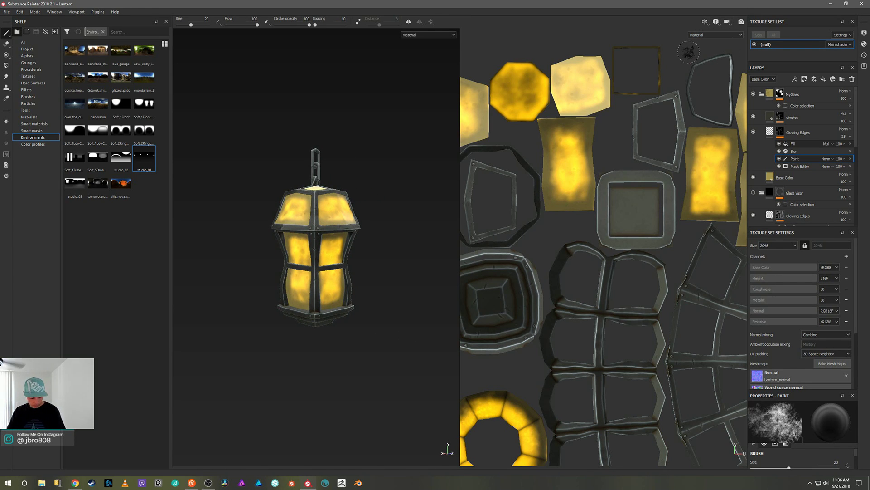
Show only the 3D view and examine the painted glass around the lantern's sides, corners and roof
key("F2")
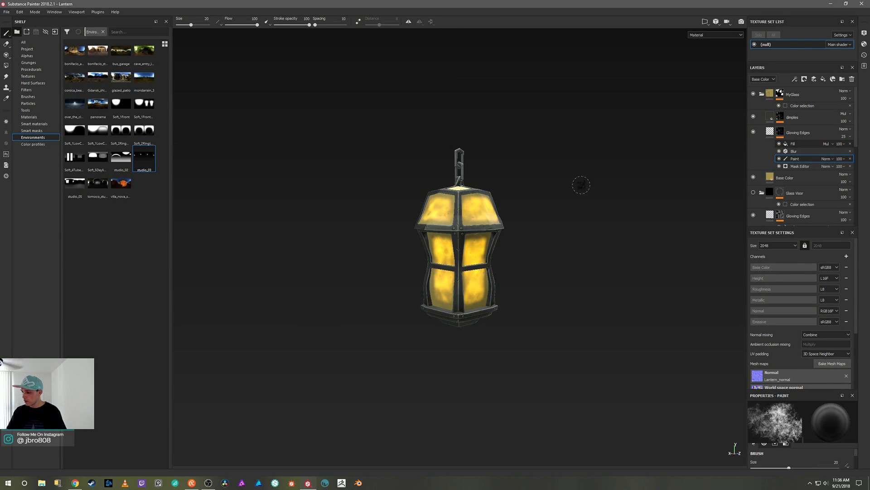
right_click_drag(571, 281, 582, 338, "alt")
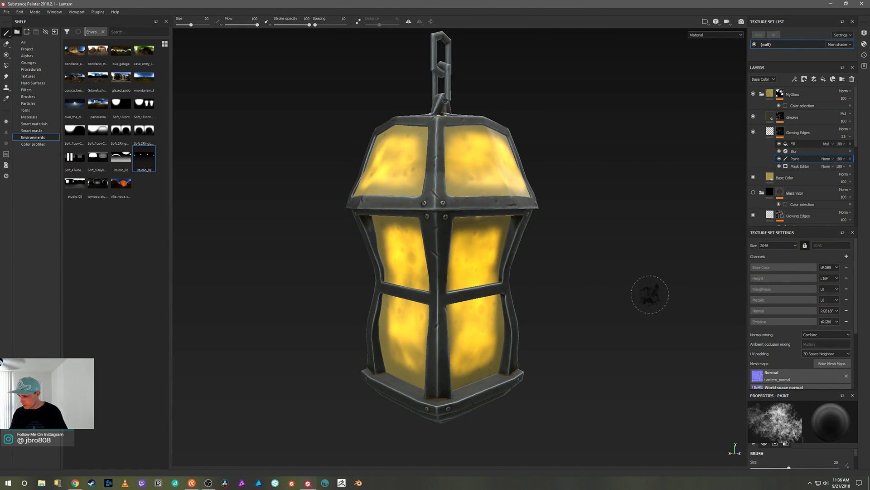
mouse_move(651, 296)
left_mouse_down("alt")
mouse_move(360, 317)
mouse_move(523, 301)
mouse_move(363, 350)
mouse_move(475, 216)
left_mouse_up("alt")
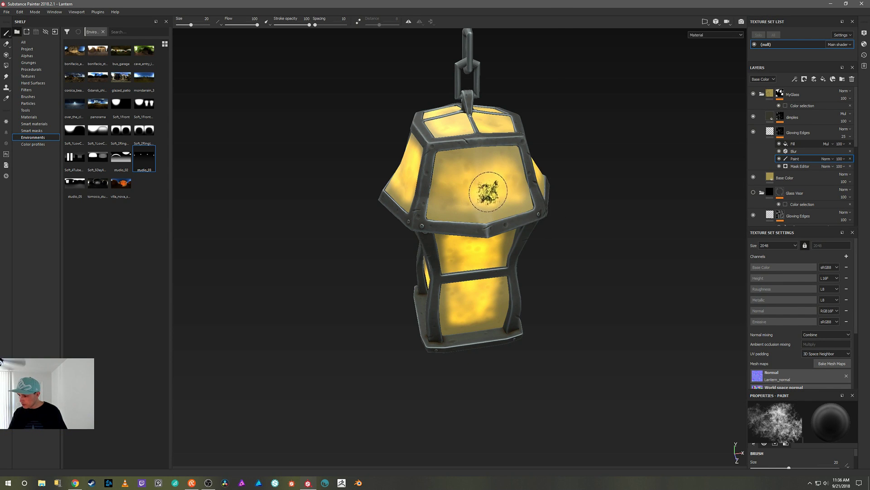
left_click_drag(598, 280, 618, 241, "alt")
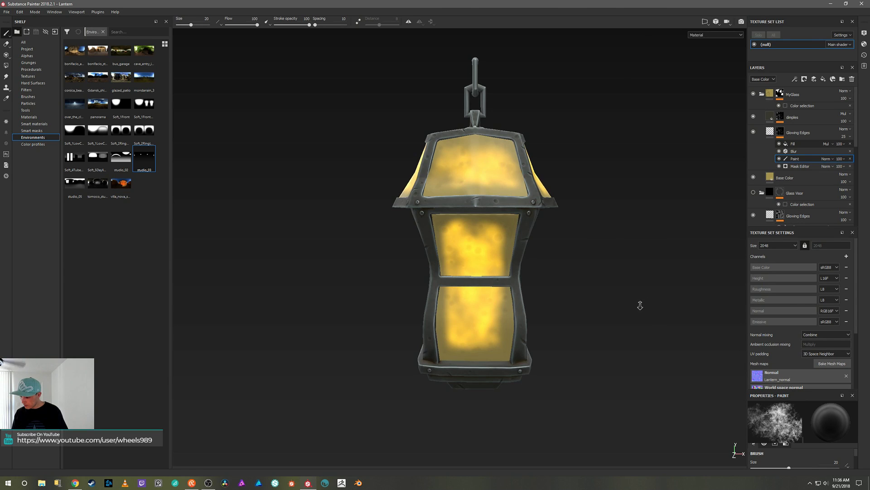
right_click_drag(641, 305, 640, 303, "alt")
mouse_move(639, 303)
left_mouse_down("alt")
mouse_move(579, 309)
mouse_move(635, 322)
mouse_move(566, 307)
mouse_move(577, 284)
left_mouse_up("alt")
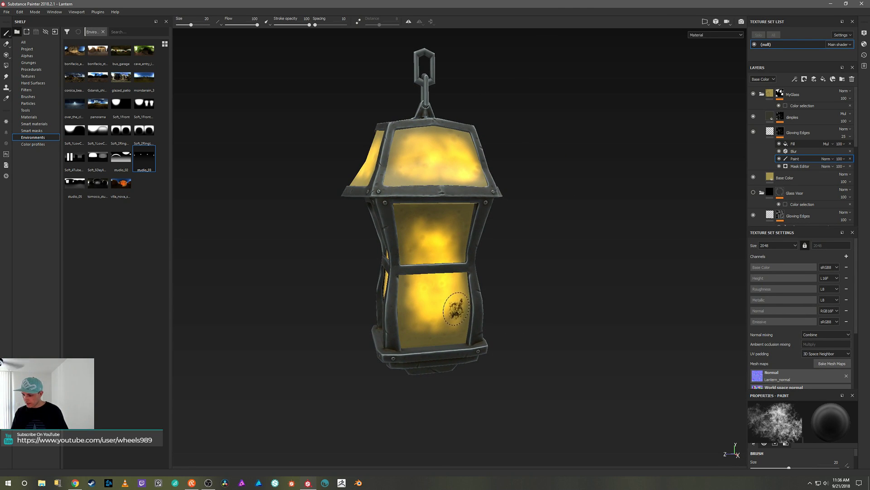
left_click_drag(535, 263, 543, 247, "alt")
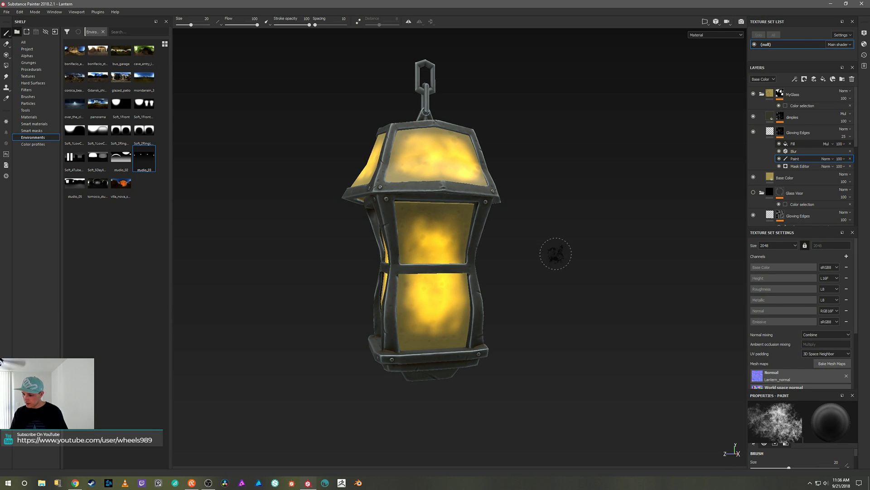
mouse_move(635, 267)
left_mouse_down("alt")
mouse_move(588, 309)
mouse_move(596, 301)
left_mouse_up("alt")
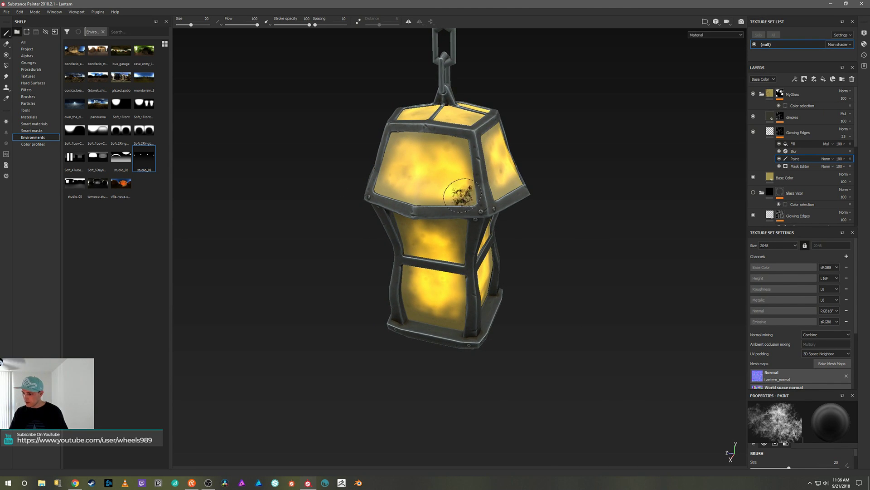
mouse_move(610, 227)
left_mouse_down("alt")
mouse_move(625, 253)
mouse_move(544, 249)
mouse_move(575, 253)
mouse_move(566, 247)
left_mouse_up("alt")
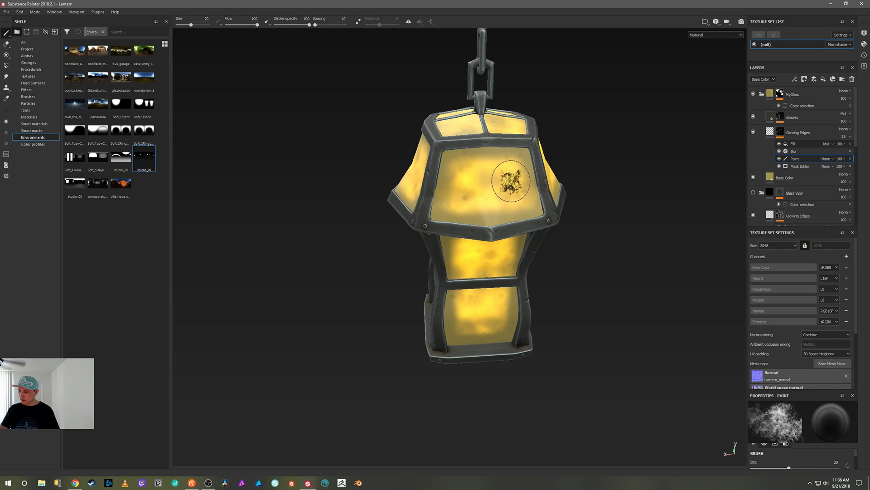
mouse_move(650, 252)
left_mouse_down("alt")
mouse_move(642, 218)
mouse_move(640, 226)
left_mouse_up("alt")
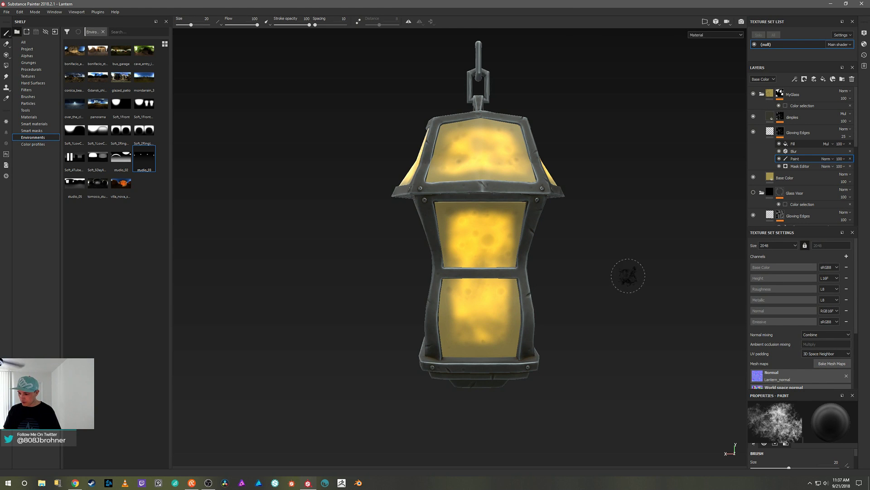
left_click_drag(627, 274, 569, 346, "alt")
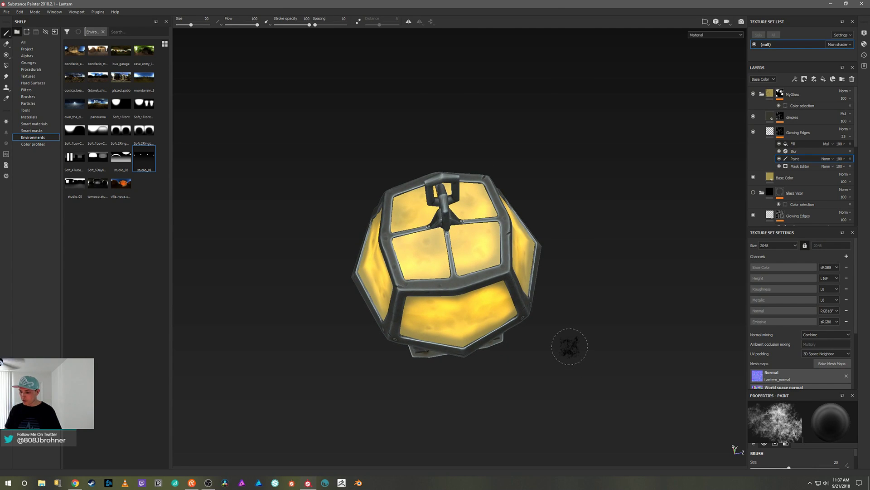
Check the front glass panes head-on at slightly varied angles for unevenness in the painted glow
left_click_drag(621, 305, 604, 194, "alt")
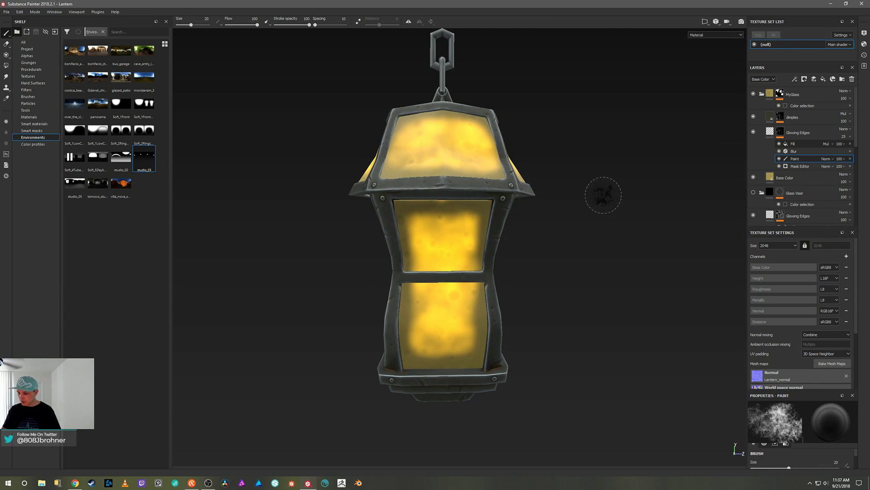
mouse_move(440, 311)
left_mouse_down("alt")
mouse_move(445, 332)
mouse_move(439, 324)
mouse_move(447, 312)
left_mouse_up("alt")
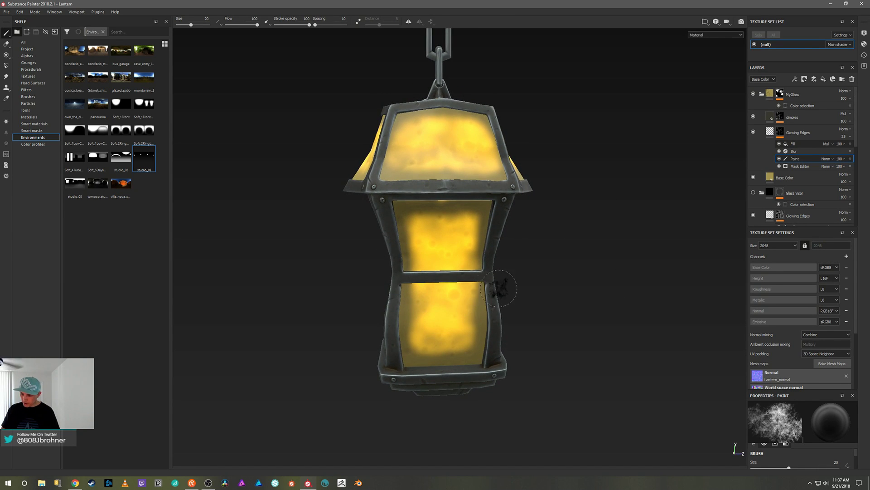
left_click_drag(618, 278, 615, 265, "alt")
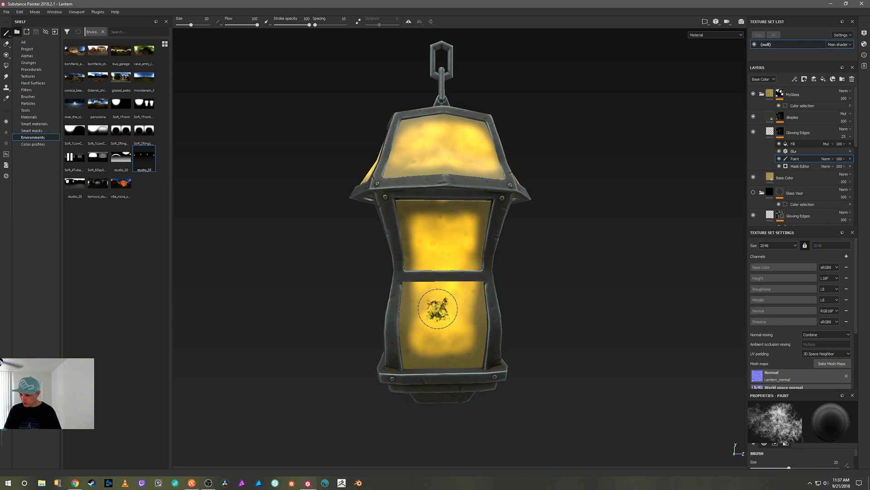
left_click_drag(444, 311, 453, 311, "alt")
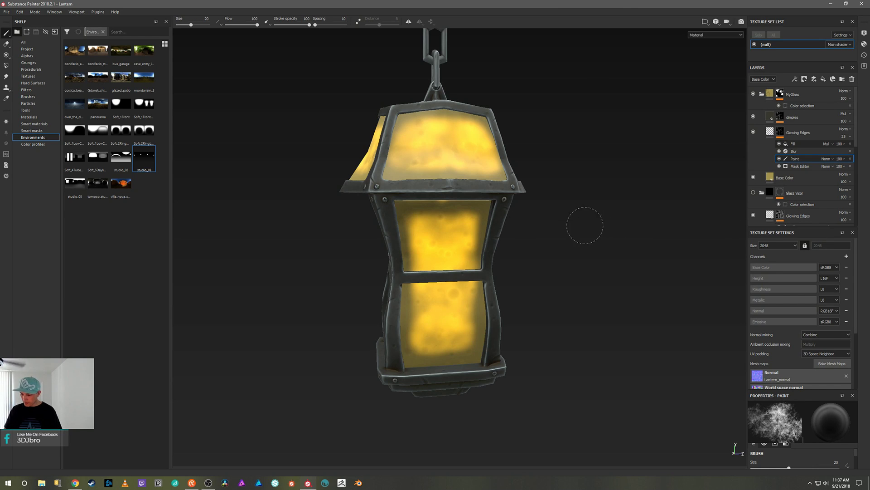
mouse_move(622, 223)
left_mouse_down("alt")
mouse_move(603, 210)
mouse_move(589, 213)
left_mouse_up("alt")
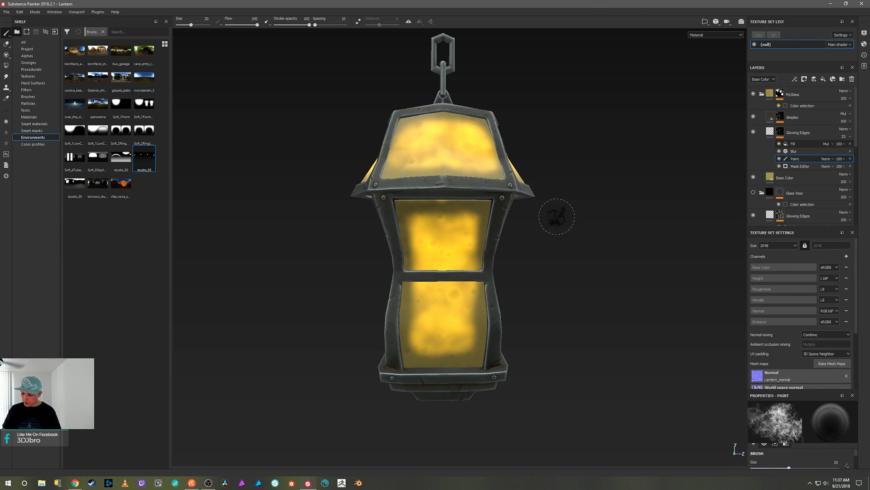
mouse_move(555, 213)
left_mouse_down("alt")
mouse_move(600, 219)
mouse_move(598, 229)
mouse_move(623, 206)
mouse_move(623, 232)
mouse_move(536, 242)
mouse_move(546, 247)
left_mouse_up("alt")
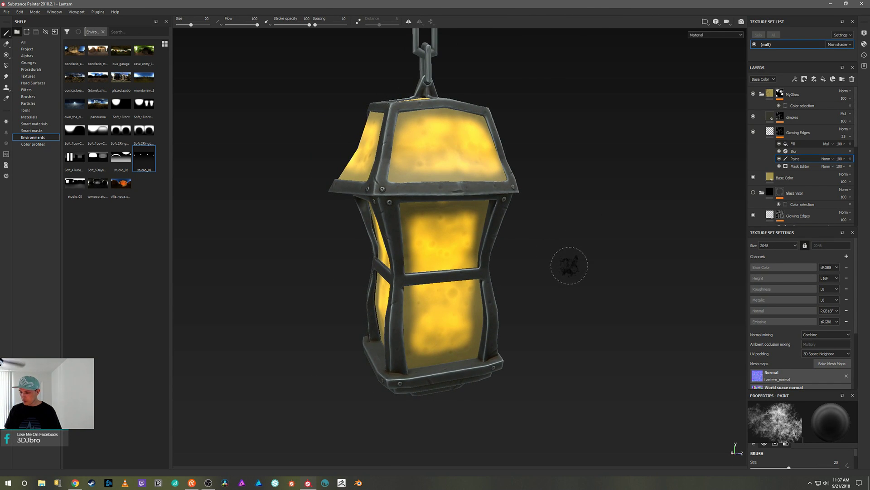
Frame the whole lantern from a corner angle and render it with Iray
right_click_drag(611, 240, 574, 146, "alt")
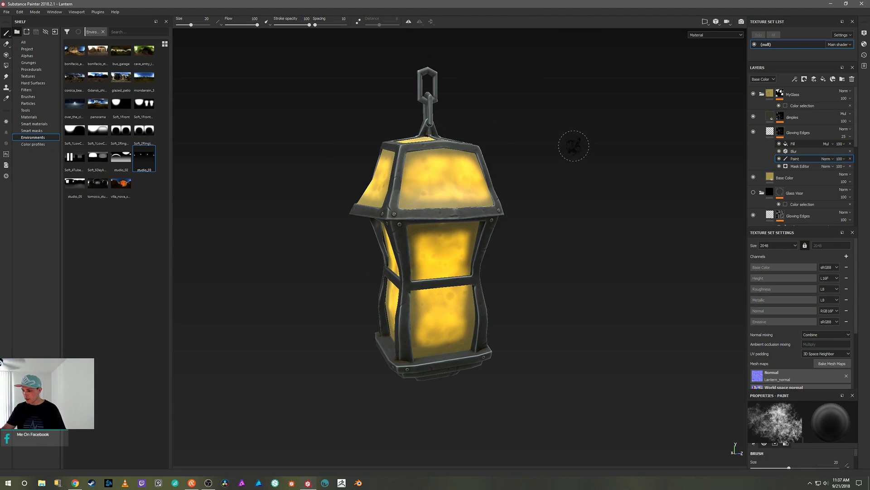
mouse_move(607, 231)
left_mouse_down("alt")
mouse_move(573, 253)
mouse_move(614, 259)
mouse_move(550, 253)
left_mouse_up("alt")
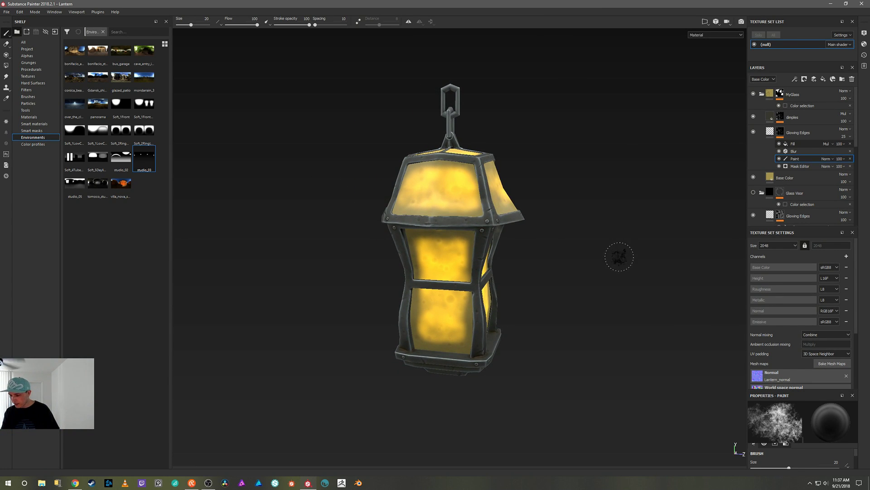
mouse_move(618, 256)
left_mouse_down("alt")
mouse_move(590, 268)
mouse_move(602, 252)
mouse_move(603, 276)
mouse_move(630, 280)
mouse_move(589, 260)
mouse_move(608, 266)
left_mouse_up("alt")
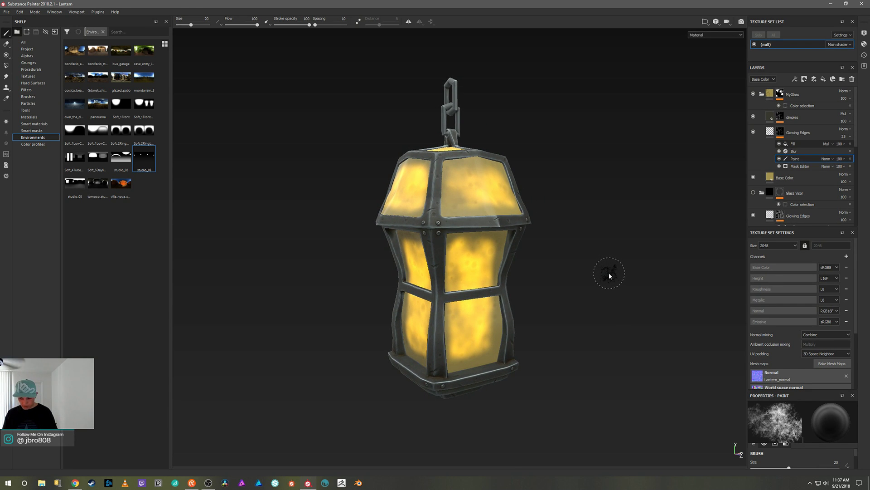
key("F10")
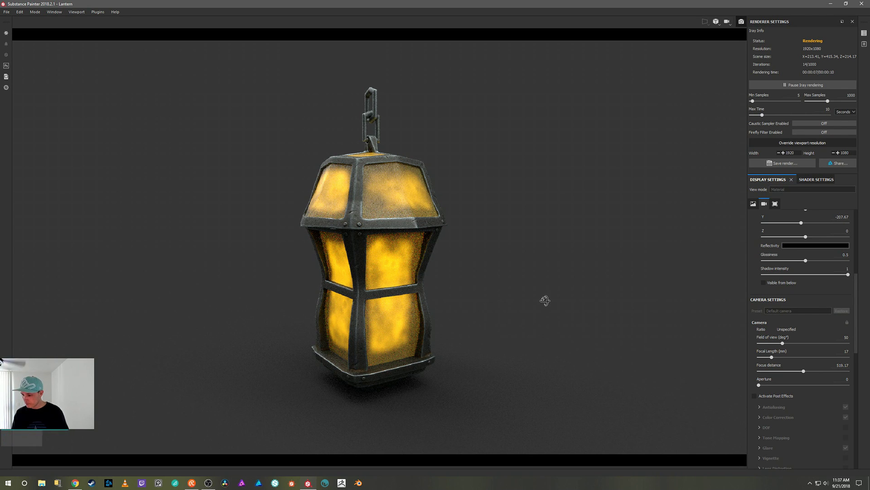
left_click_drag(550, 303, 557, 305, "alt")
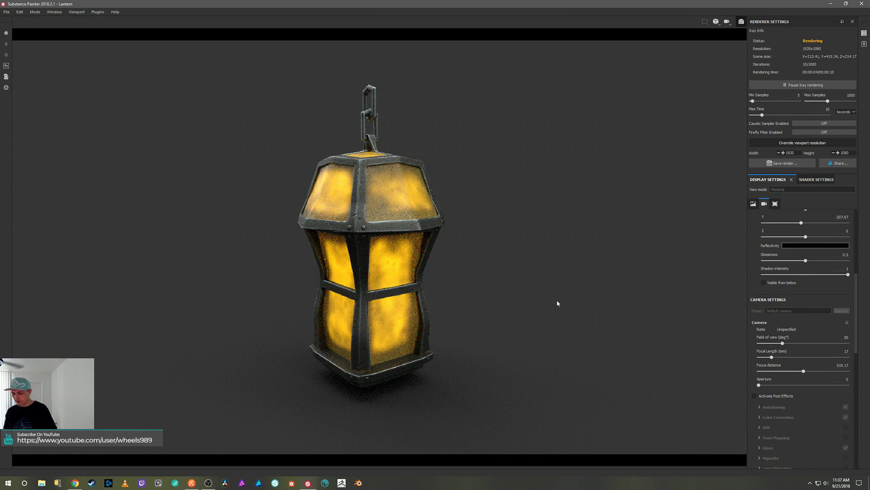
right_click_drag(502, 308, 520, 301, "alt")
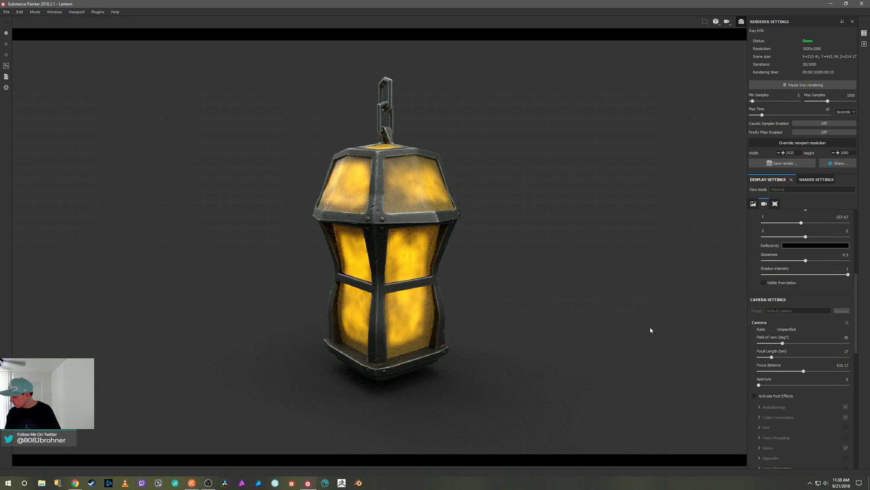
Activate subsurface scattering and post effects in the display settings for the Iray render
left_click_drag(856, 312, 863, 351)
left_click(761, 362)
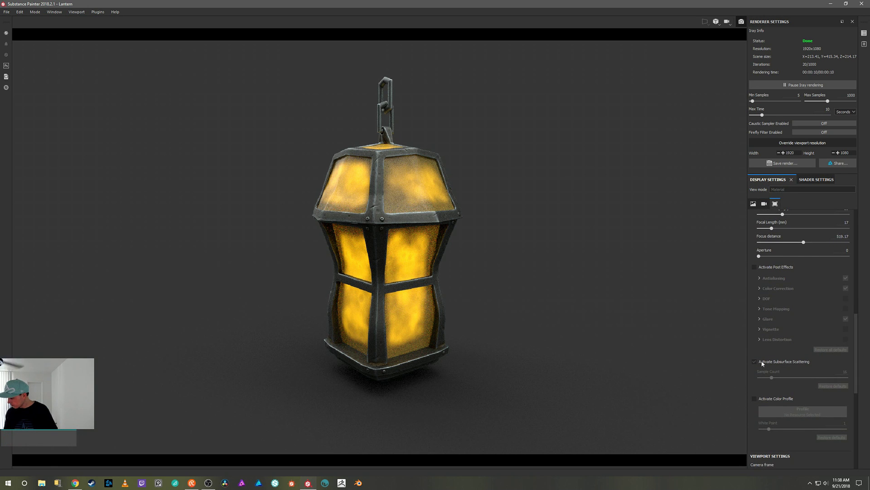
left_click(756, 361)
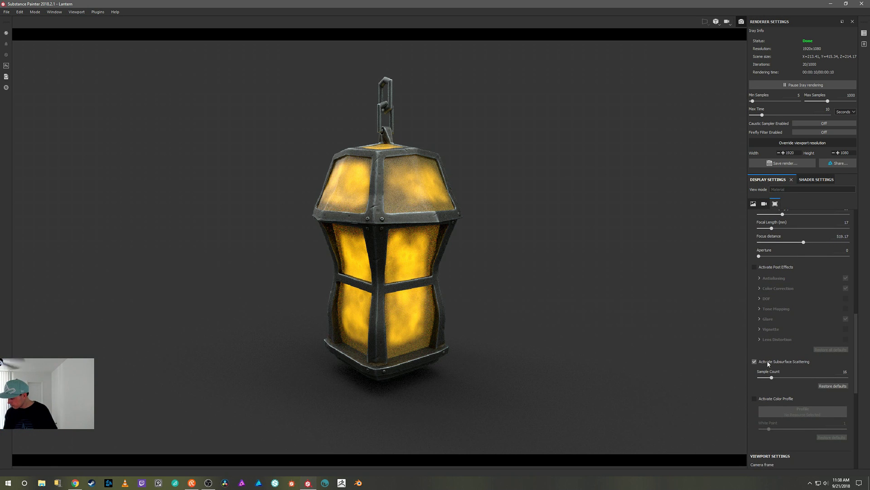
left_click(755, 267)
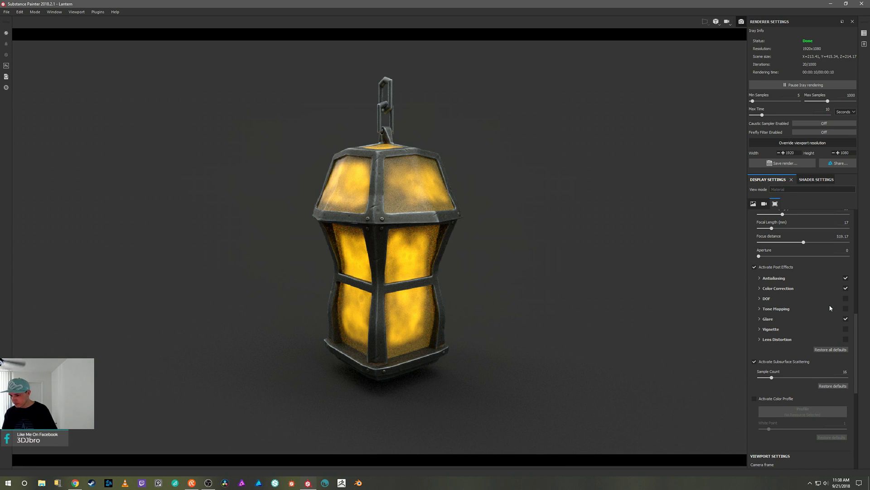
Set the subsurface scattering type of the Main shader to Translucent
left_click(828, 180)
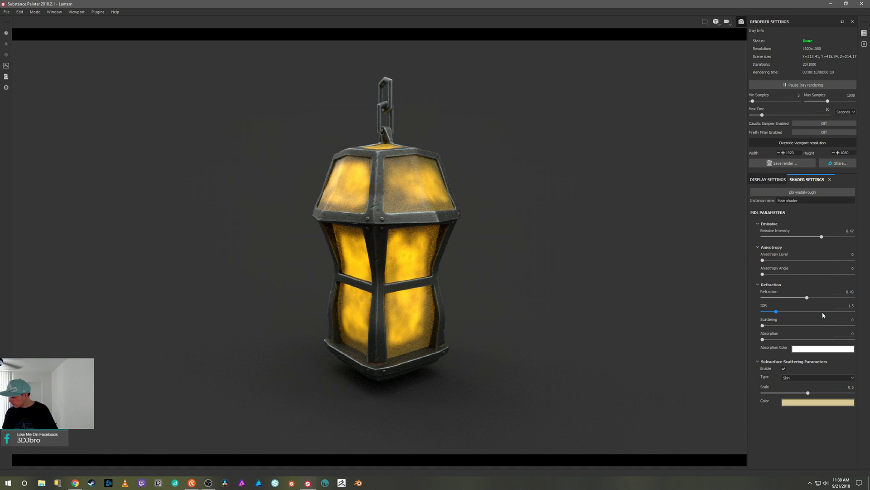
left_click(854, 378)
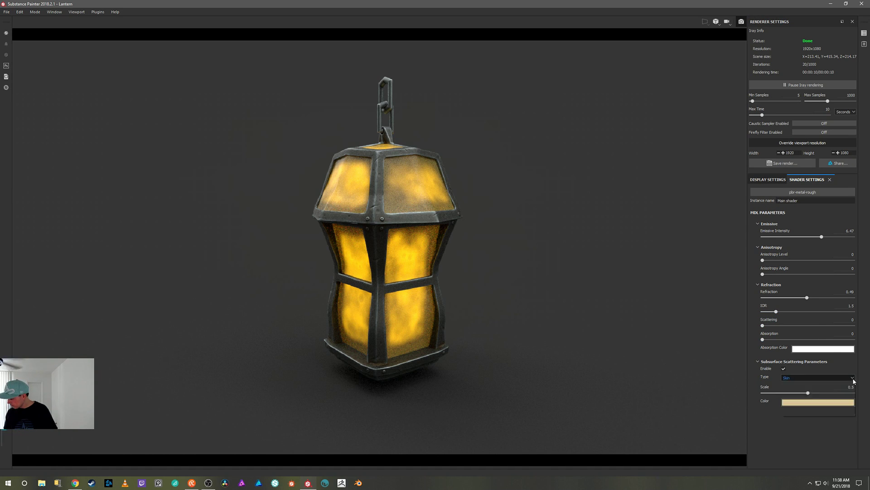
left_click(851, 384)
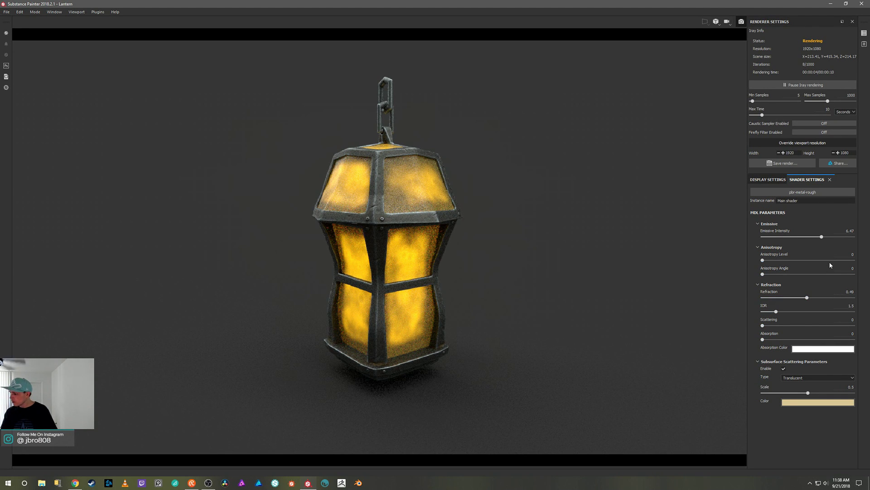
Enable the caustic sampler and firefly filter for the Iray render and reframe the lantern larger in the image
left_click(830, 125)
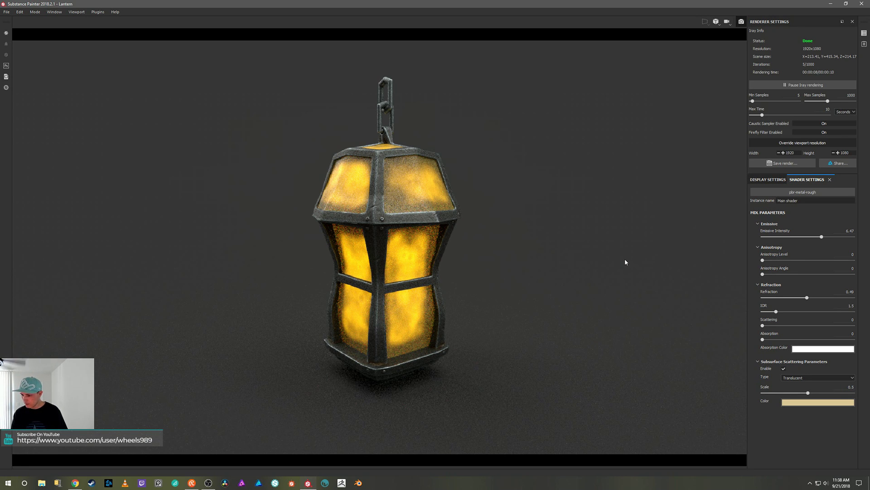
right_click_drag(625, 259, 617, 307, "alt")
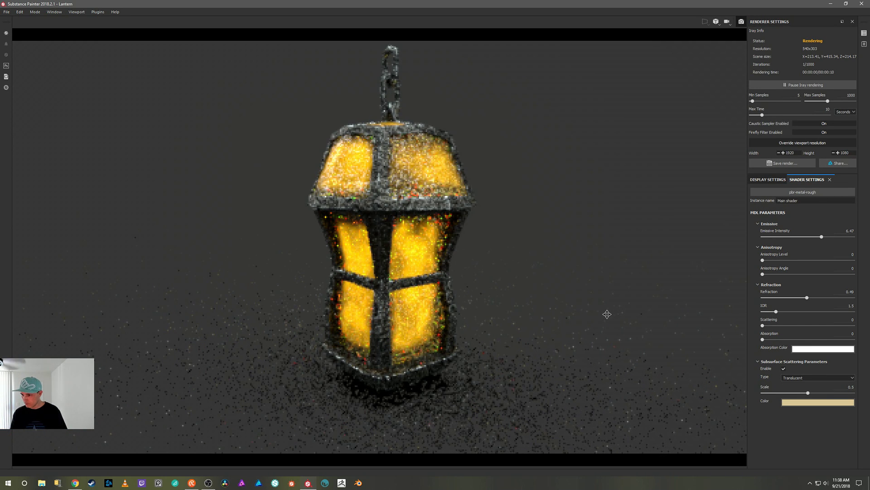
left_click_drag(602, 317, 594, 326, "alt")
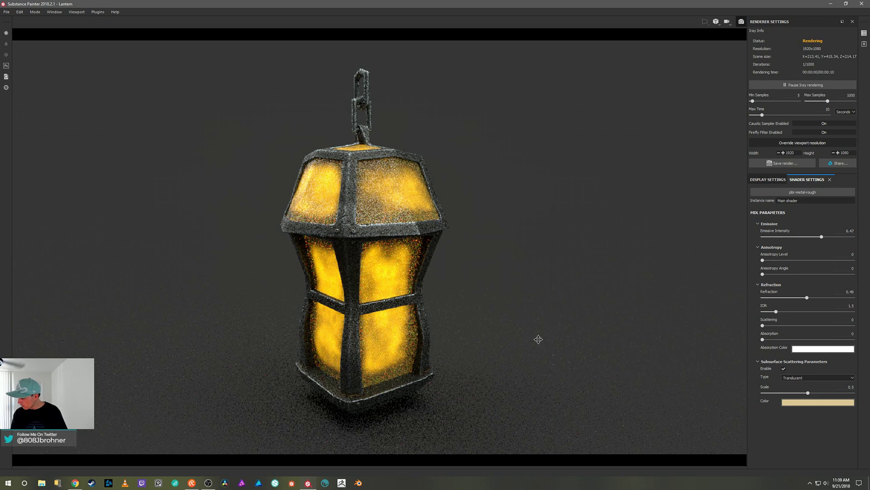
middle_click_drag(548, 336, 557, 334, "alt")
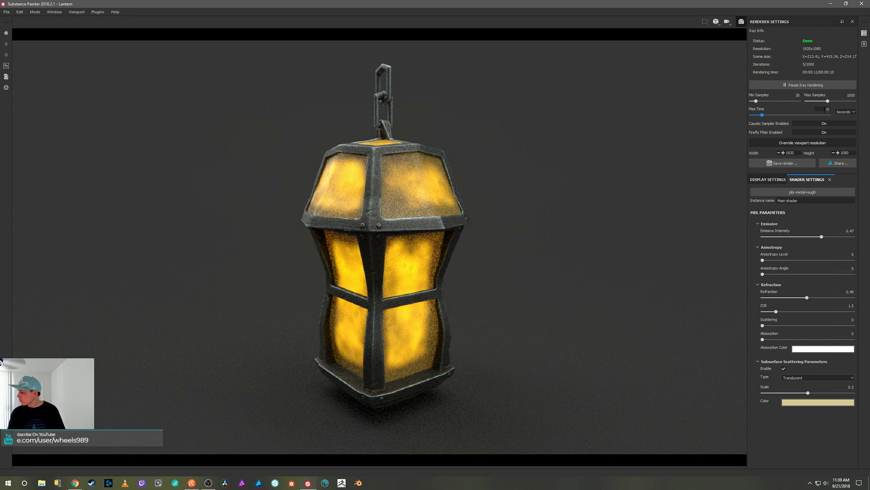
Set the maximum Iray render time to 20 seconds and enable the Vignette post effect
left_click_drag(824, 109, 845, 109)
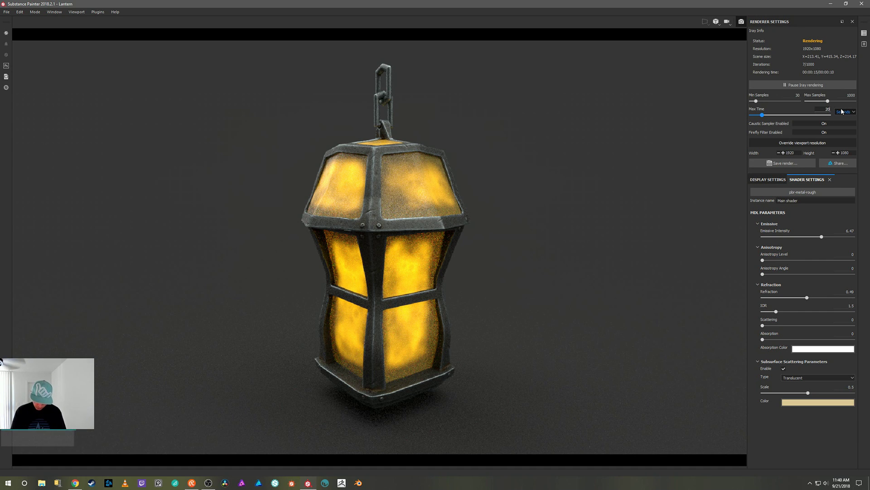
key("Return")
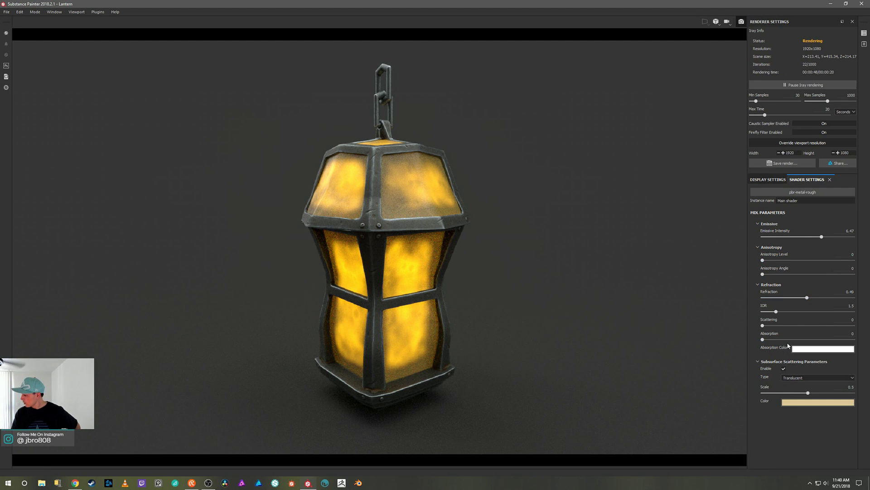
left_click(764, 182)
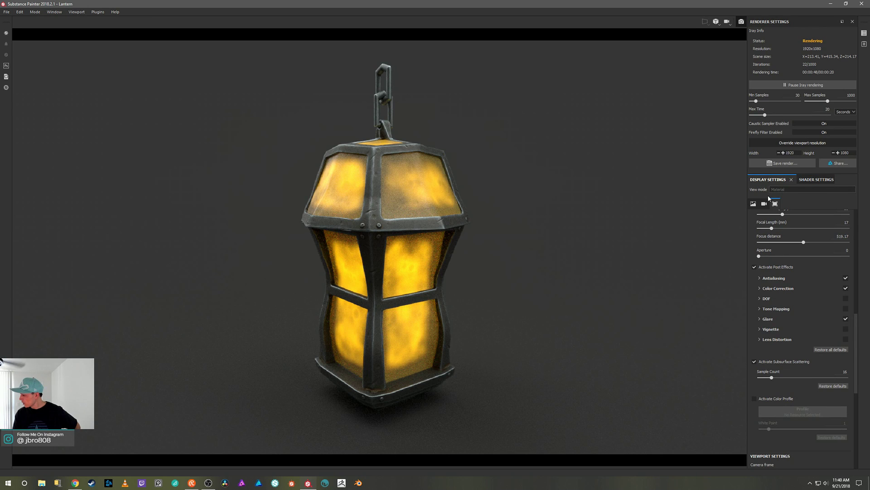
left_click(848, 330)
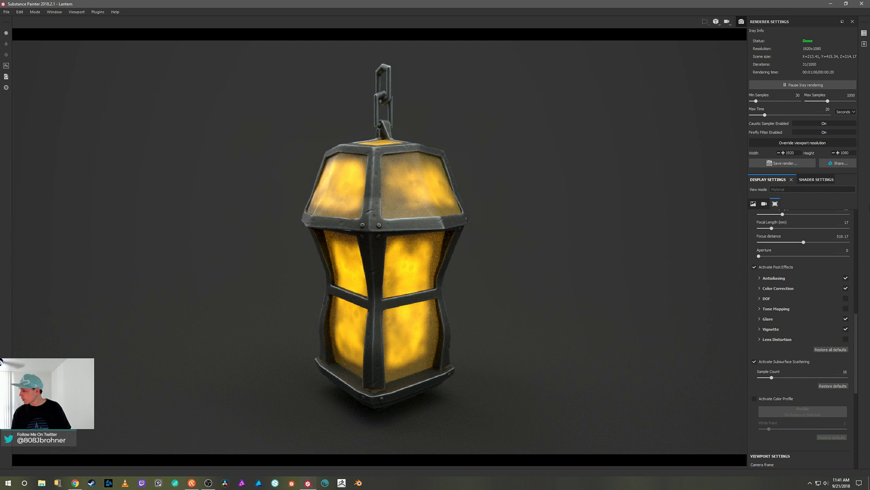
Save the finished Iray render as the JPEG Lantern2 in the Renders folder
left_click(798, 161)
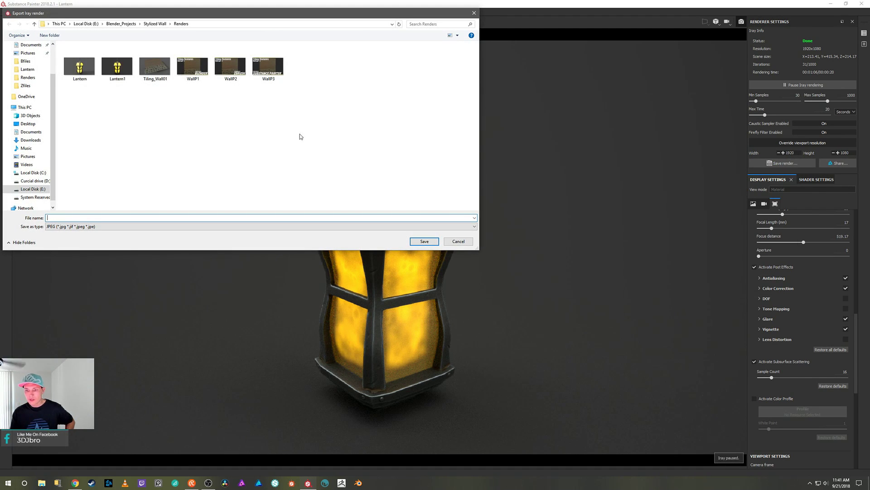
left_click(118, 66)
left_click(89, 217)
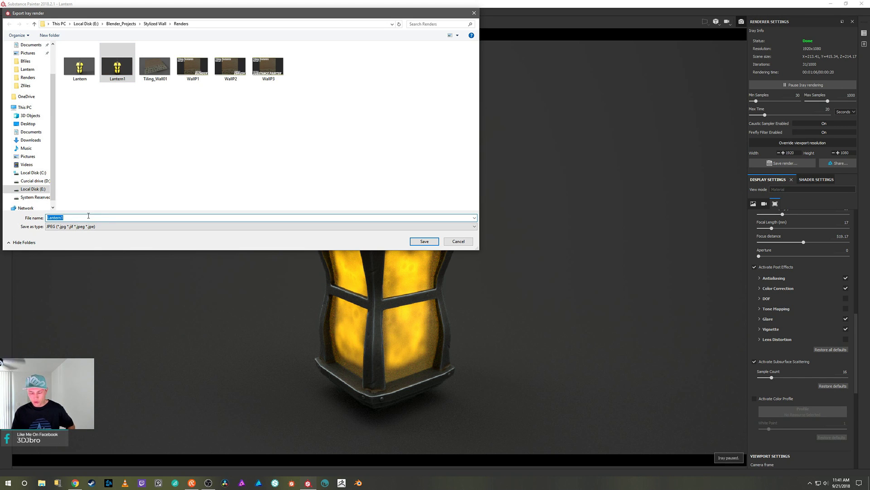
left_click(88, 216)
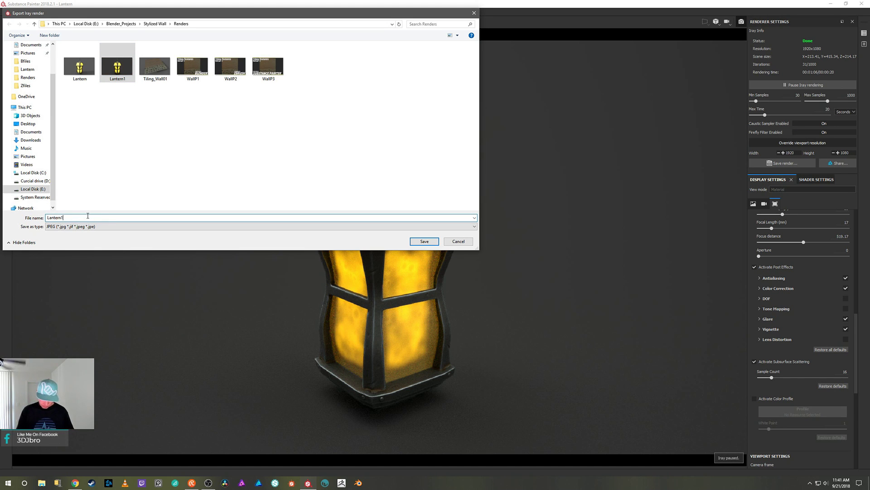
key("BackSpace")
type("2")
key("Return")
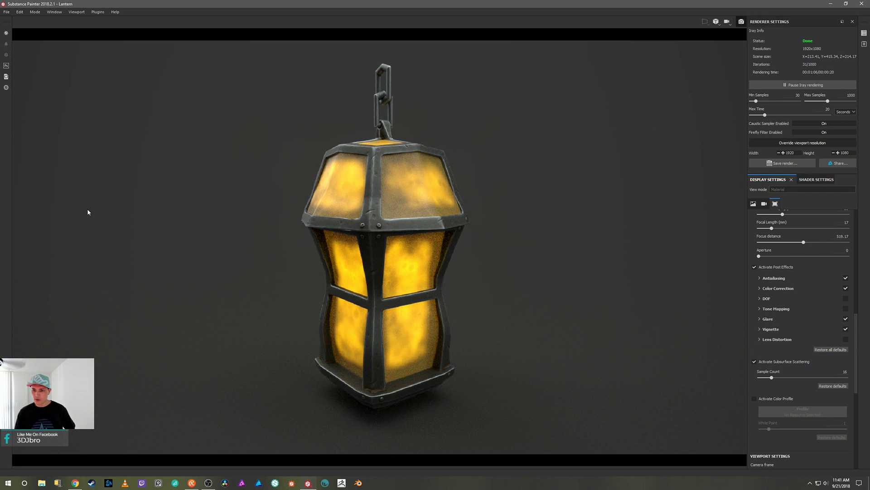
Return to painting mode and save the project as Lantern in the SPfiles folder, overwriting the existing file
key("F9")
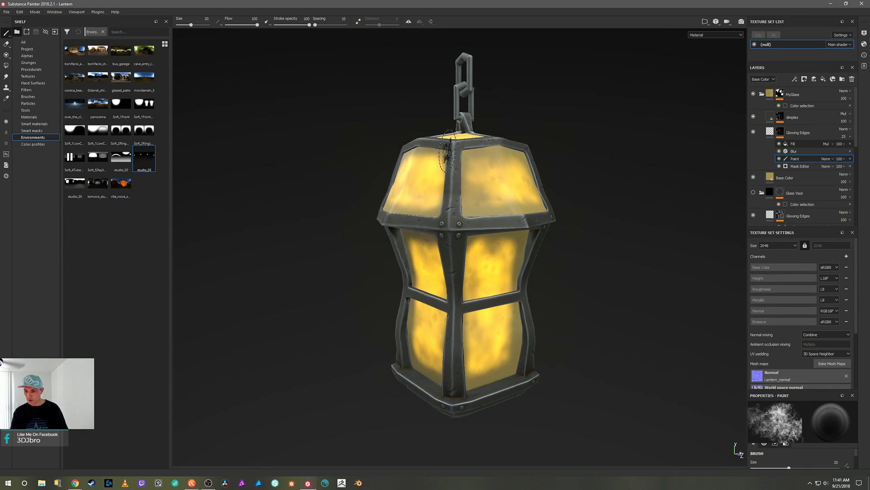
left_click(8, 13)
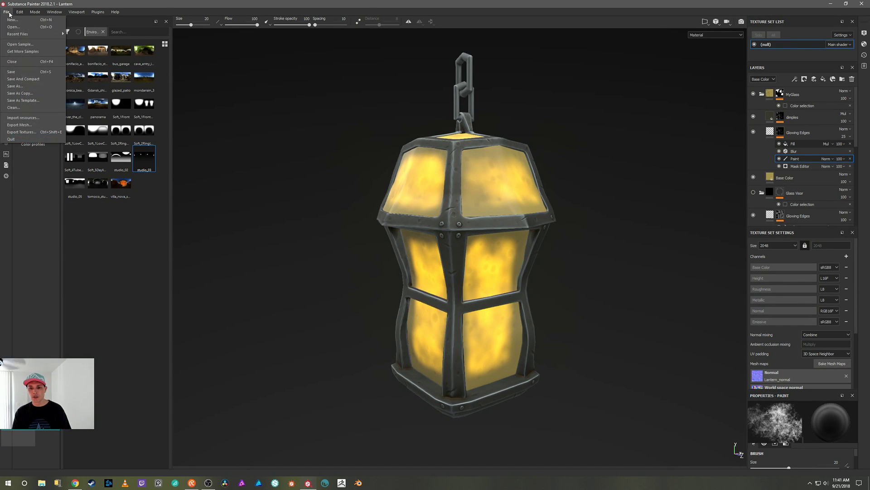
left_click(23, 86)
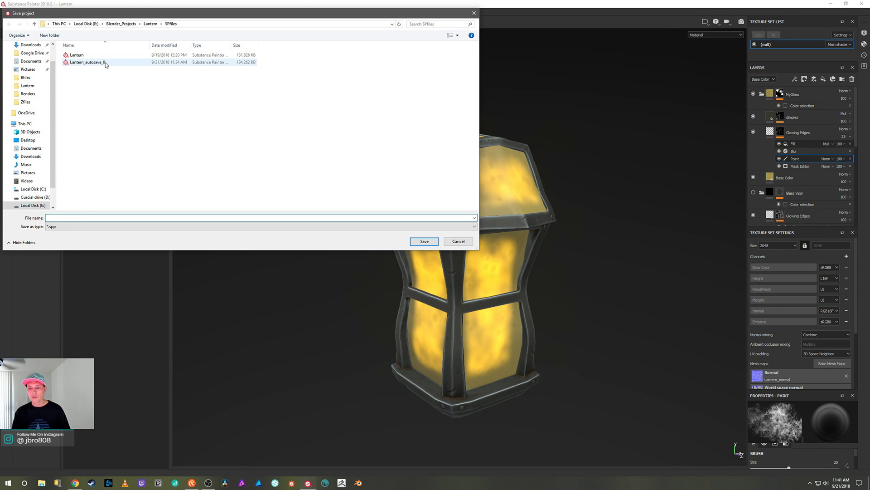
left_click(105, 62)
left_click(77, 55)
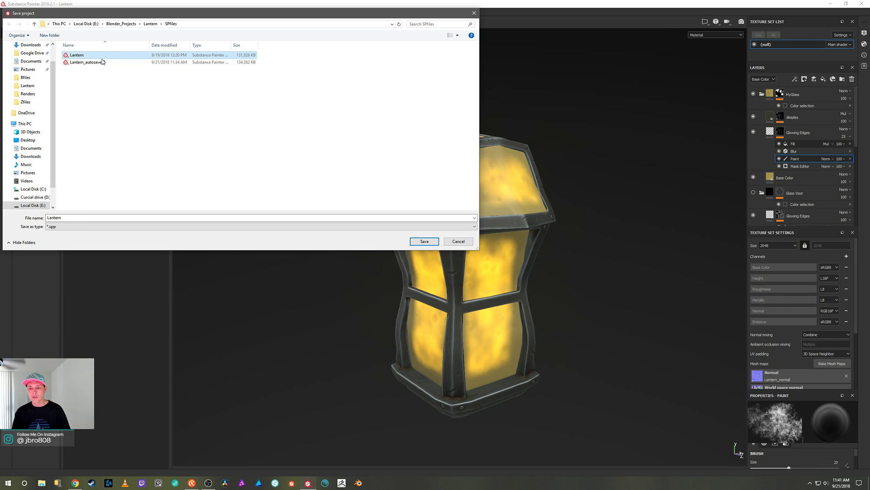
double_click(68, 218)
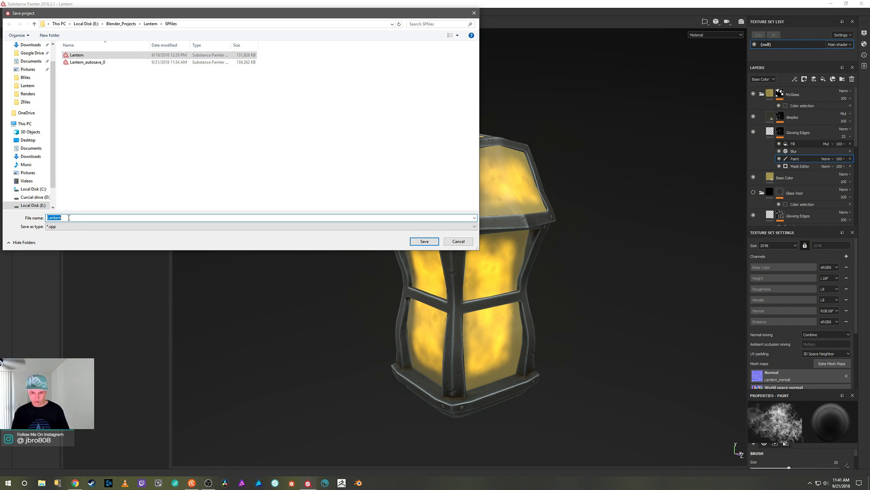
left_click(68, 218)
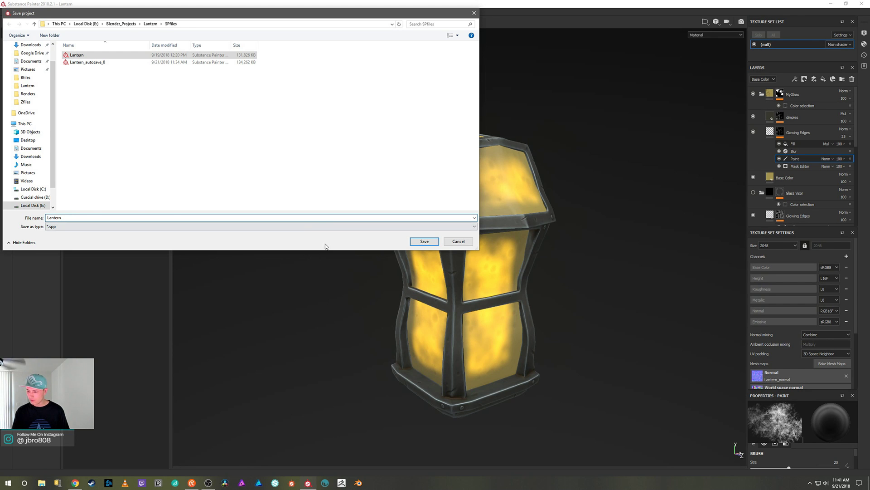
left_click(424, 242)
left_click(448, 243)
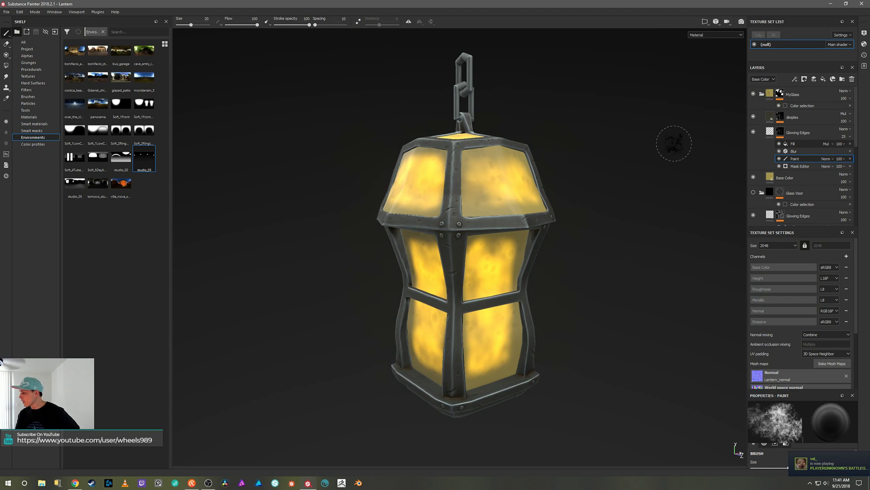
Review the layers around the MyGlass group and display the smart materials in the shelf
left_click(762, 95)
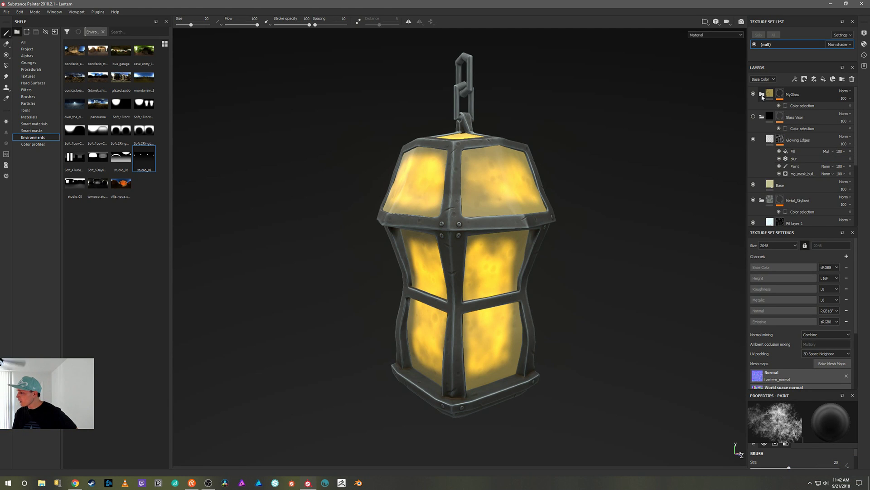
left_click(762, 96)
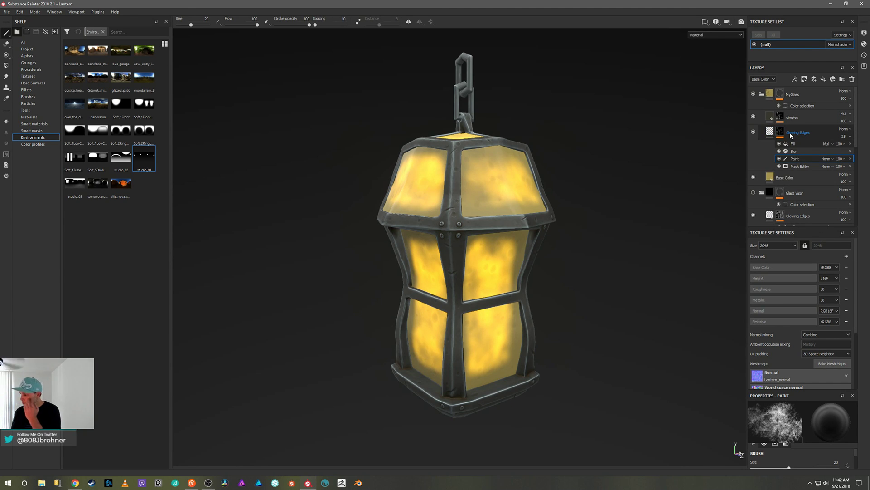
scroll(791, 134, "down", 3)
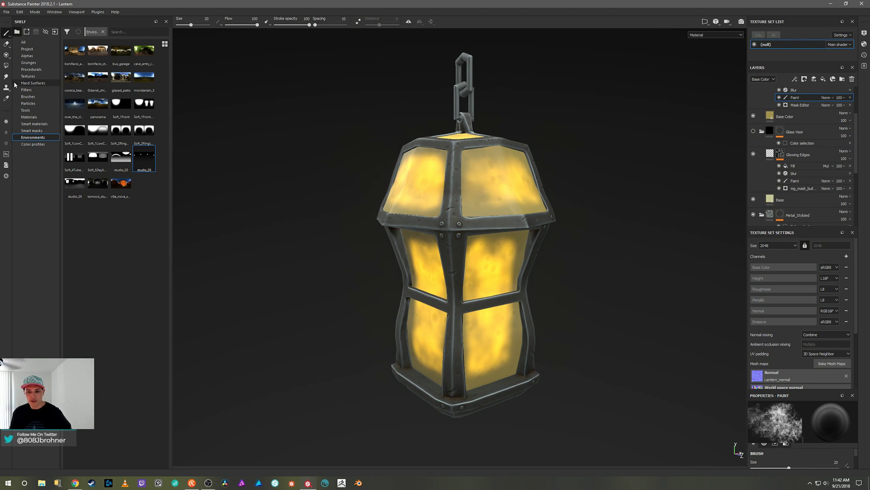
left_click(34, 124)
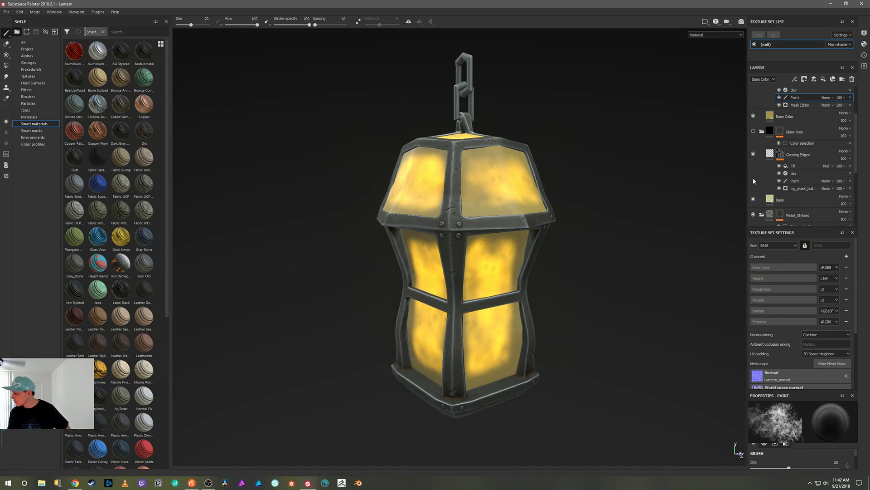
Delete the hidden Glass Visor layer group and collapse the Metal_Stylized group
left_click(802, 130)
left_click(851, 79)
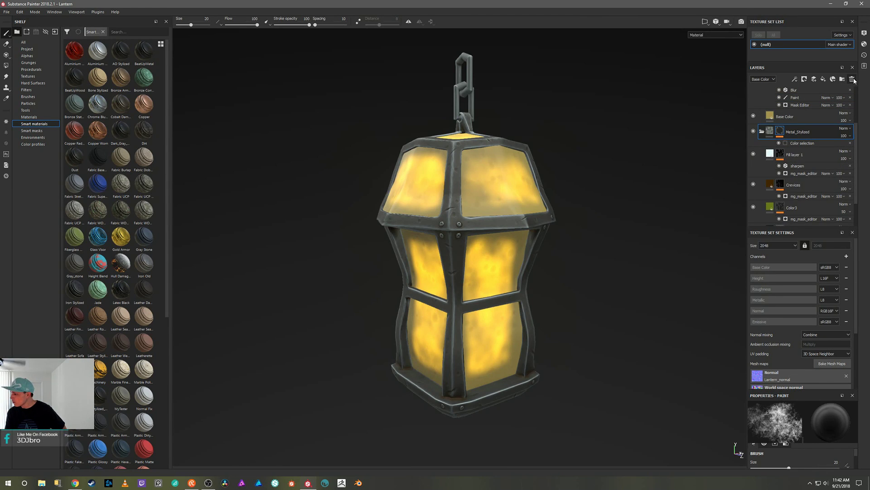
left_click(763, 134)
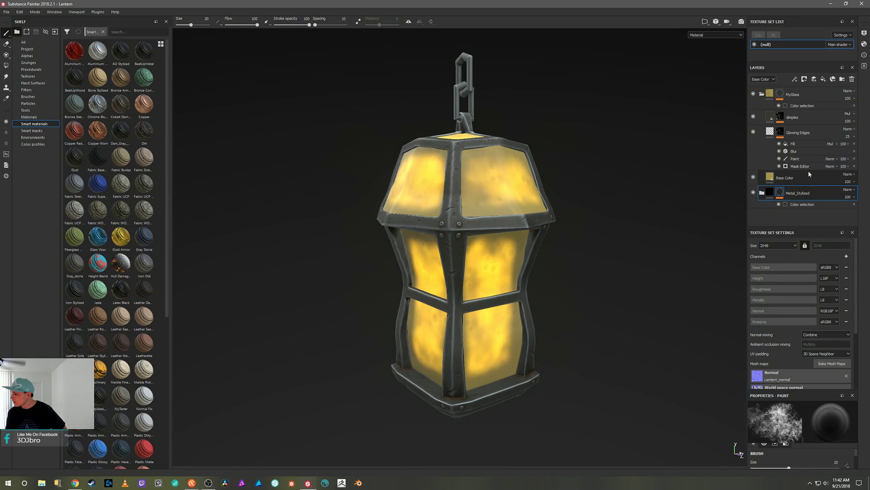
Inspect the dimples layer's fill and mask and open the settings of its Mask Editor generator
left_click(780, 117)
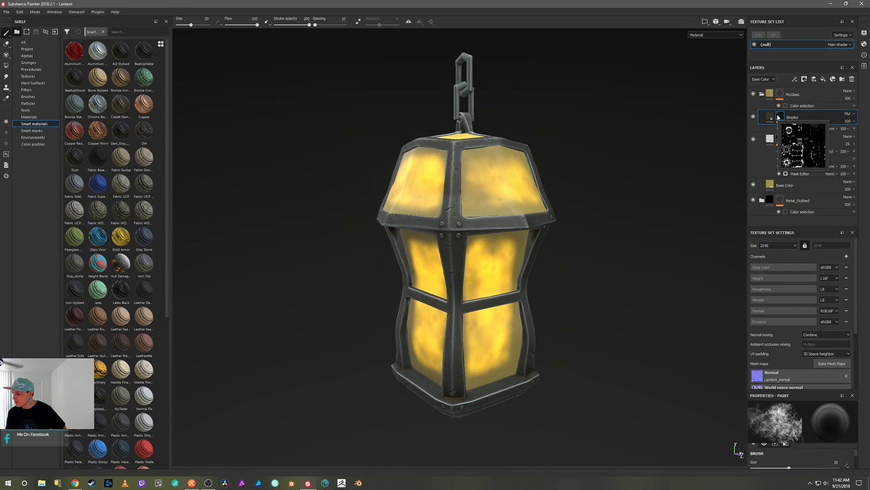
left_click(771, 117)
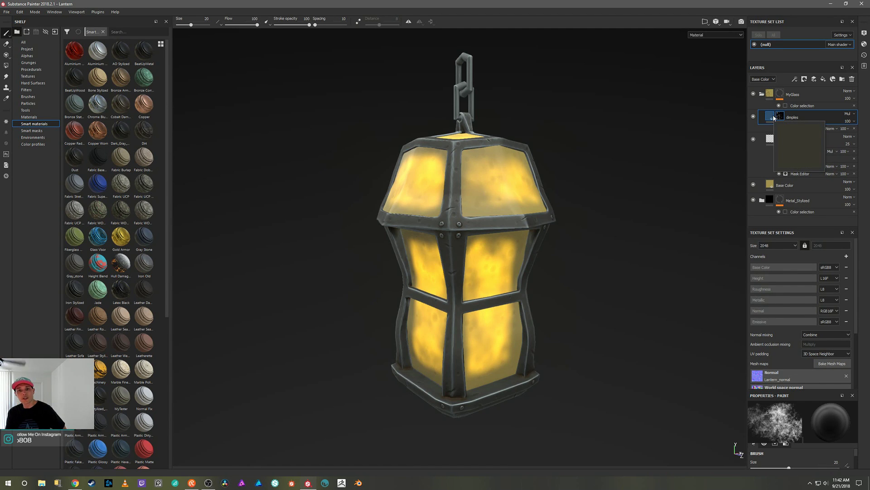
left_click(780, 117)
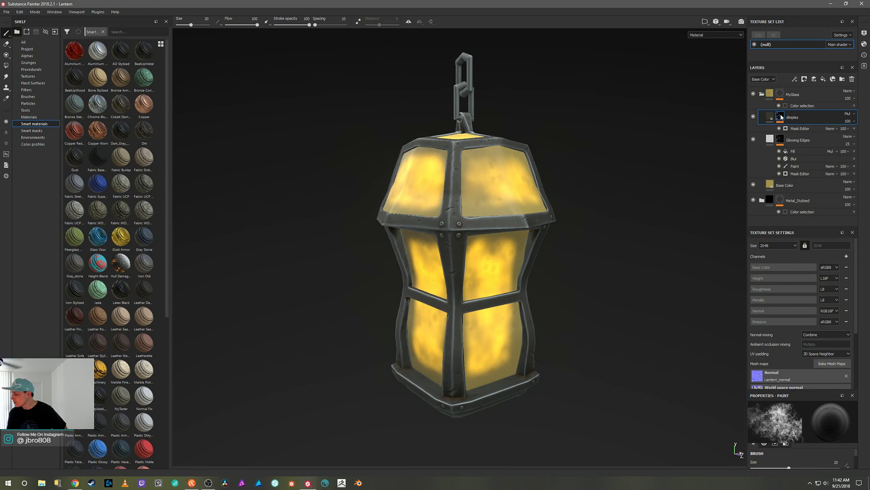
left_click(774, 117)
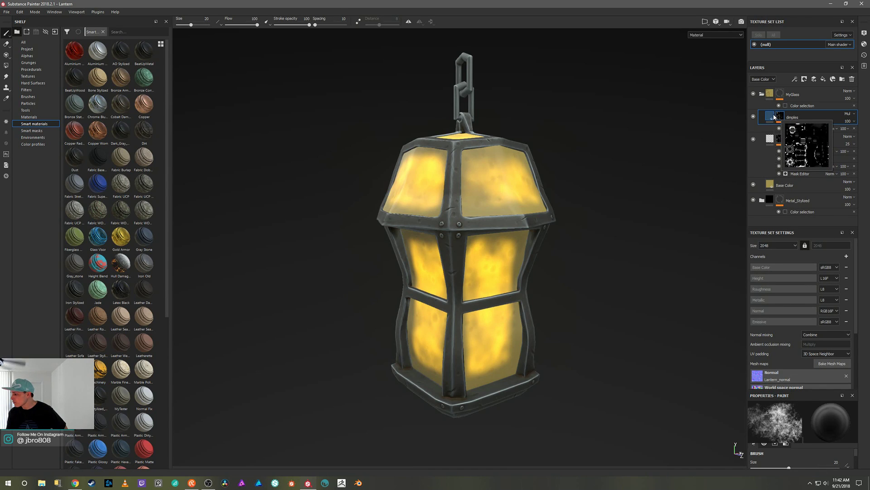
left_click(780, 117)
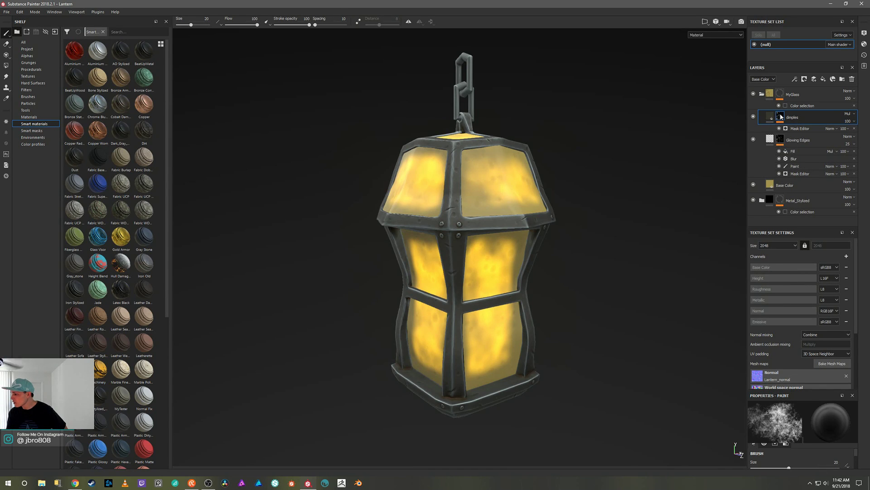
left_click(800, 129)
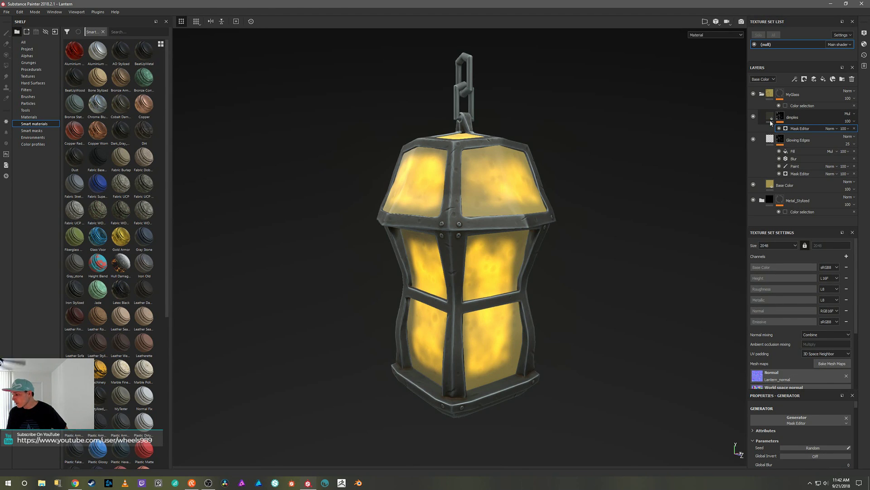
Create a smart material from the collapsed MyGlass group and expand the group again
left_click(762, 94)
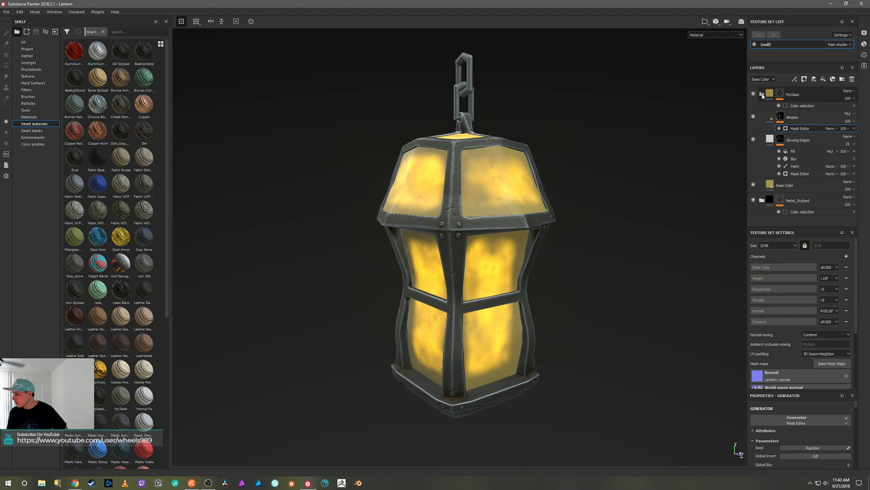
right_click(796, 91)
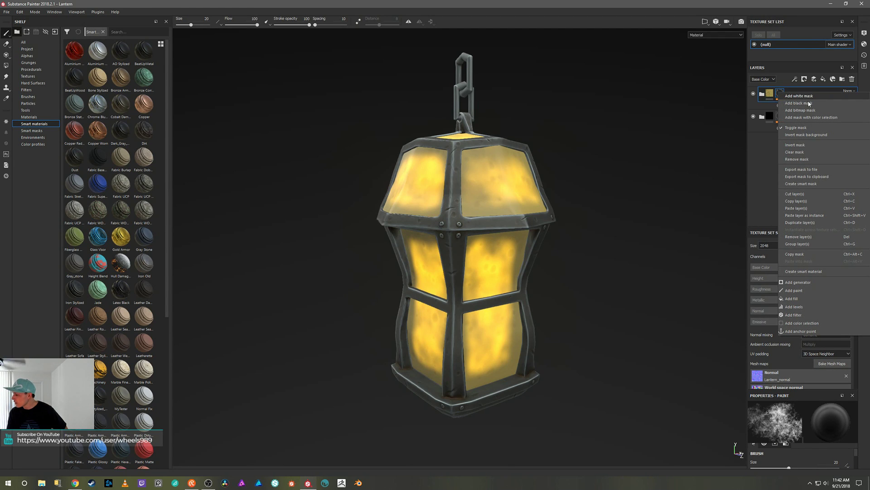
left_click(811, 270)
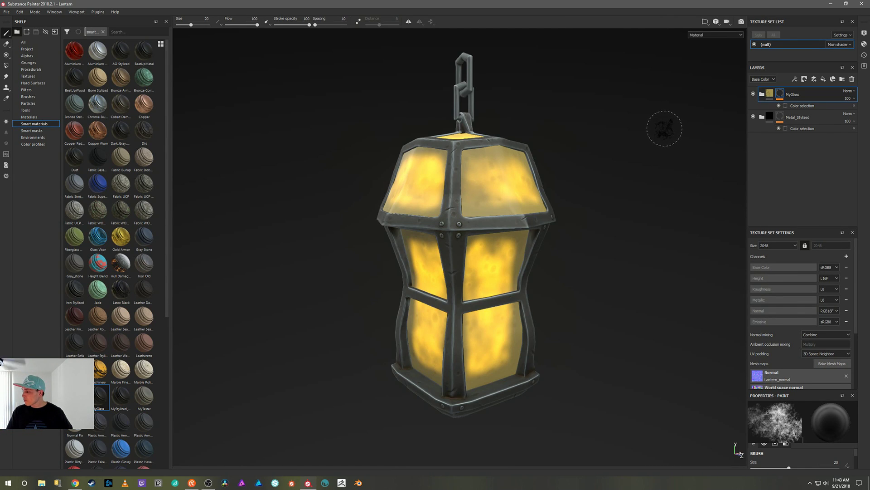
left_click(763, 94)
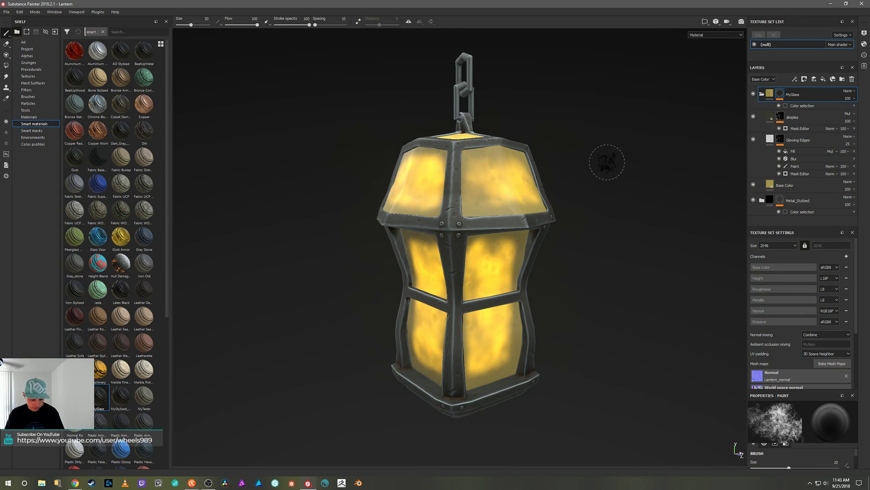
Collapse the MyGlass layer group and examine the finished lantern's glass panes and metal frame from several angles
left_click(761, 94)
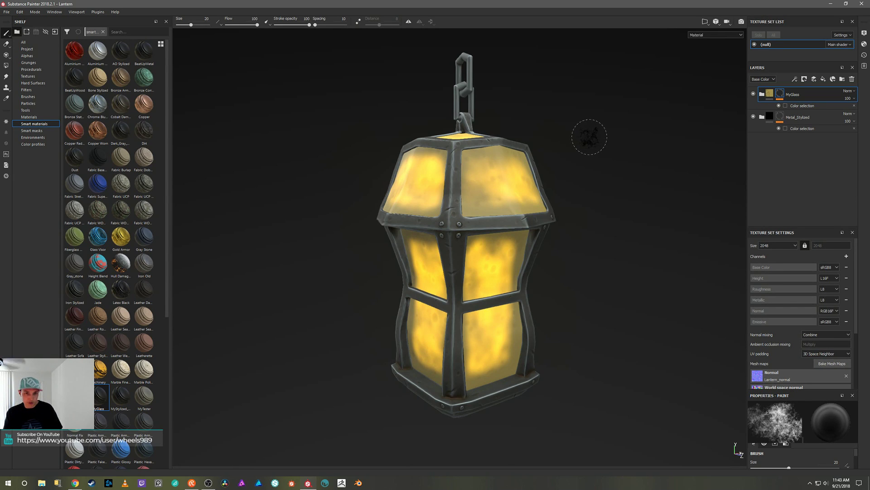
mouse_move(583, 136)
left_mouse_down("alt")
mouse_move(626, 152)
mouse_move(598, 142)
mouse_move(613, 151)
mouse_move(612, 168)
mouse_move(623, 169)
left_mouse_up("alt")
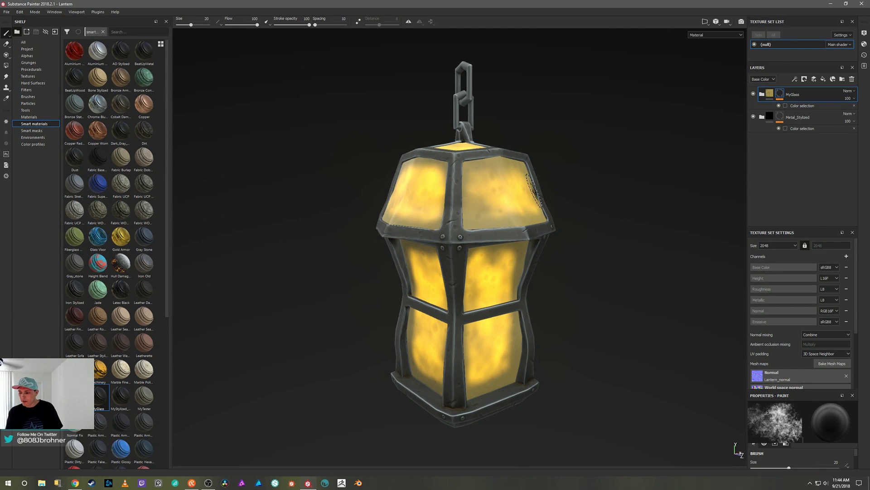
mouse_move(594, 150)
left_mouse_down("alt")
mouse_move(603, 169)
mouse_move(610, 135)
mouse_move(606, 148)
left_mouse_up("alt")
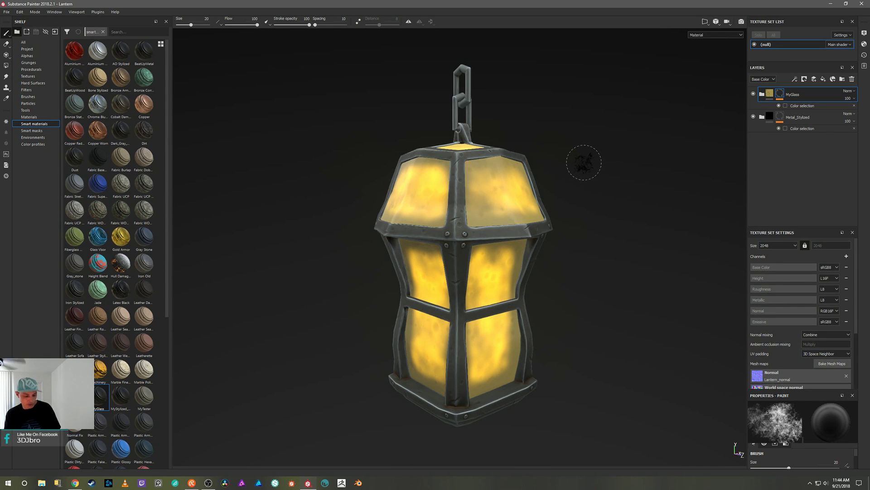
mouse_move(567, 171)
left_mouse_down("alt")
mouse_move(604, 173)
mouse_move(604, 180)
mouse_move(569, 171)
mouse_move(594, 163)
mouse_move(592, 190)
left_mouse_up("alt")
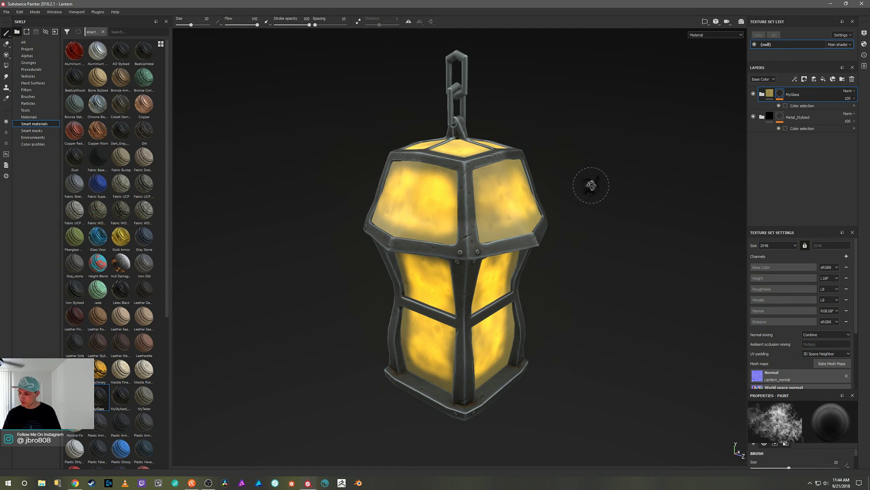
mouse_move(586, 184)
left_mouse_down("alt")
mouse_move(600, 171)
mouse_move(585, 173)
mouse_move(602, 170)
mouse_move(604, 136)
left_mouse_up("alt")
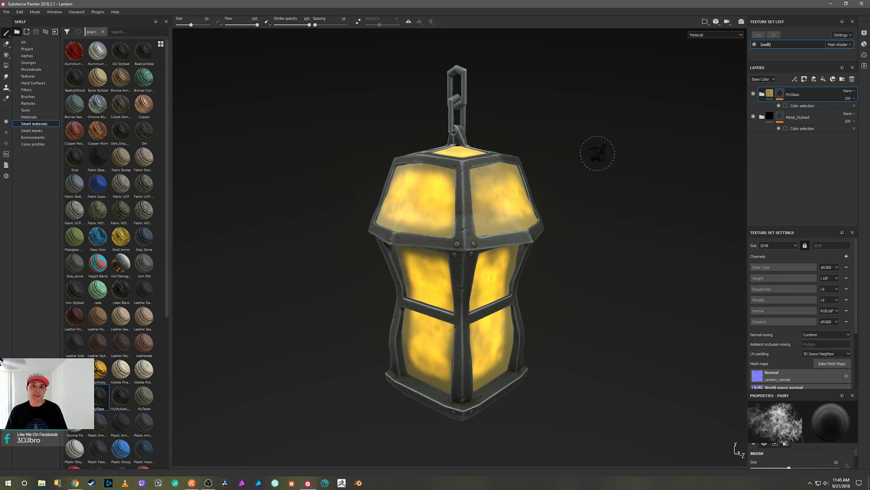
mouse_move(598, 152)
left_mouse_down("alt")
mouse_move(596, 165)
mouse_move(601, 158)
left_mouse_up("alt")
right_click_drag(600, 158, 603, 176, "alt")
middle_click_drag(618, 165, 607, 172, "alt")
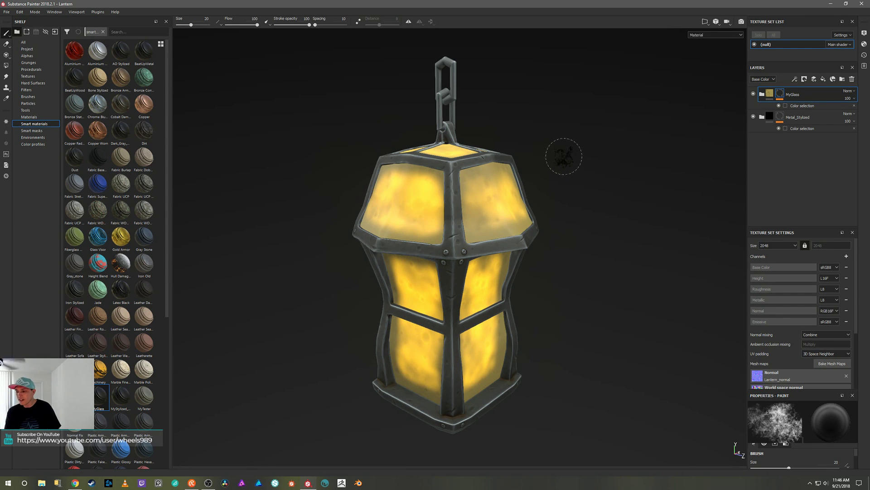
Save the Lantern project under its existing file name
left_click(6, 12)
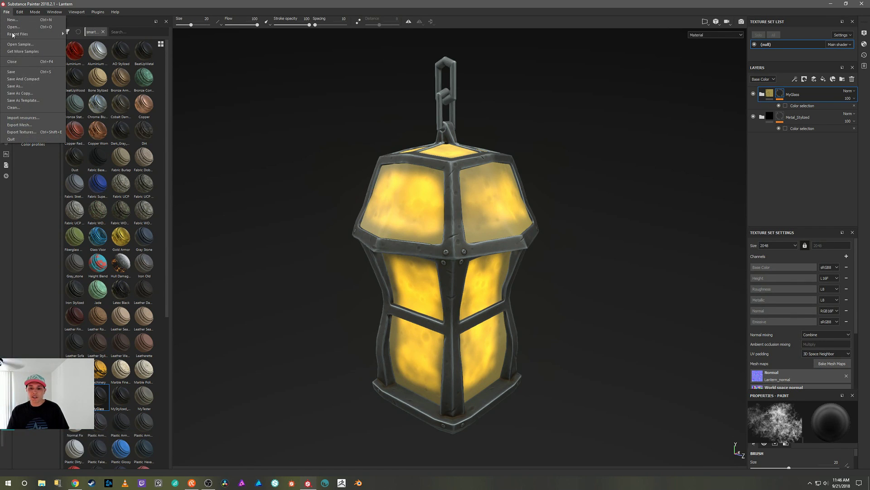
left_click(25, 72)
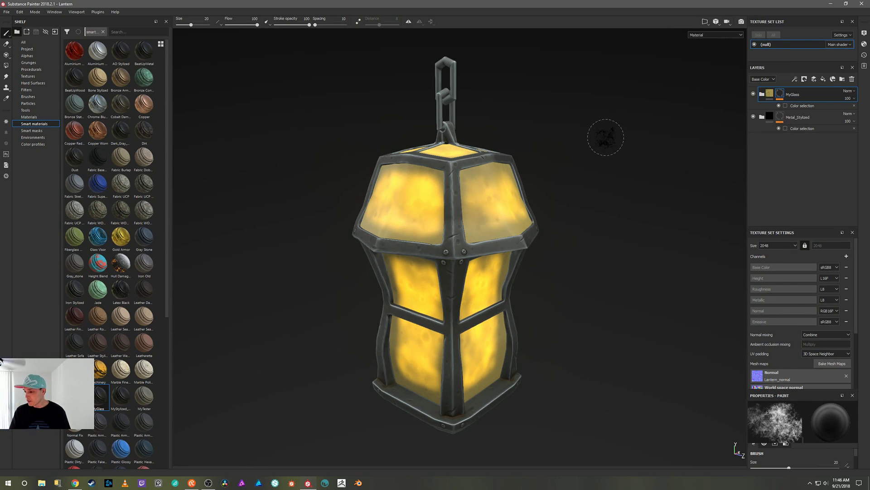
mouse_move(606, 140)
left_mouse_down("alt")
mouse_move(592, 141)
mouse_move(604, 142)
mouse_move(597, 148)
left_mouse_up("alt")
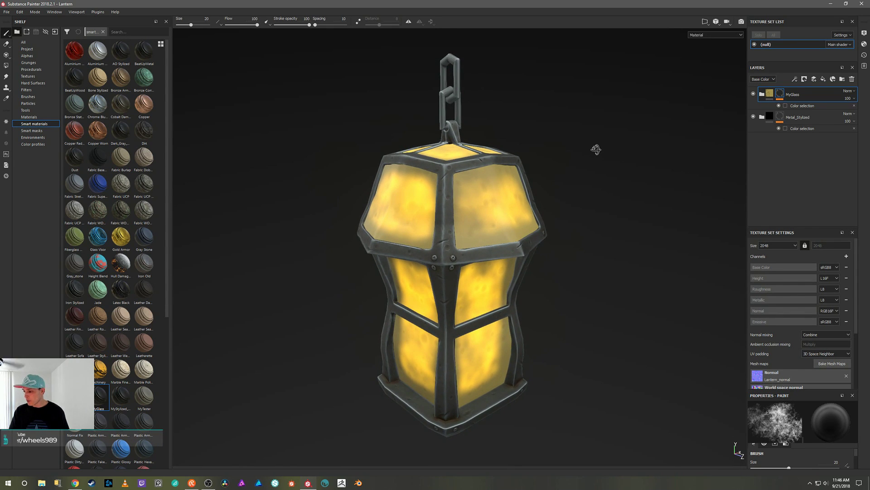